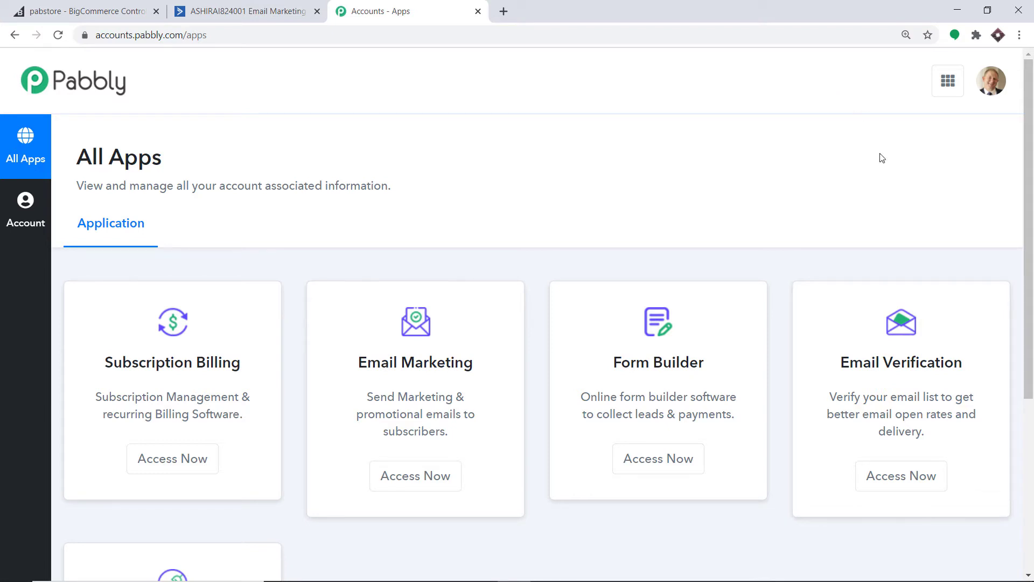
Scroll down the Pabbly All Apps page until the Connect card is in view
scroll(894, 188, down, 5)
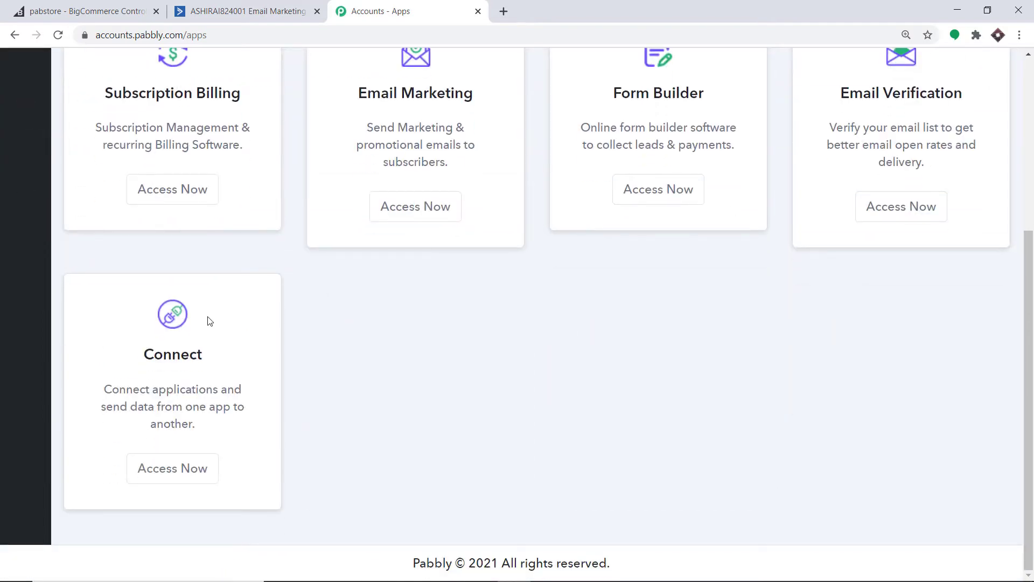
Open Connect and create a new workflow named 'BigCommerce To ActiveCampaign'
click(178, 477)
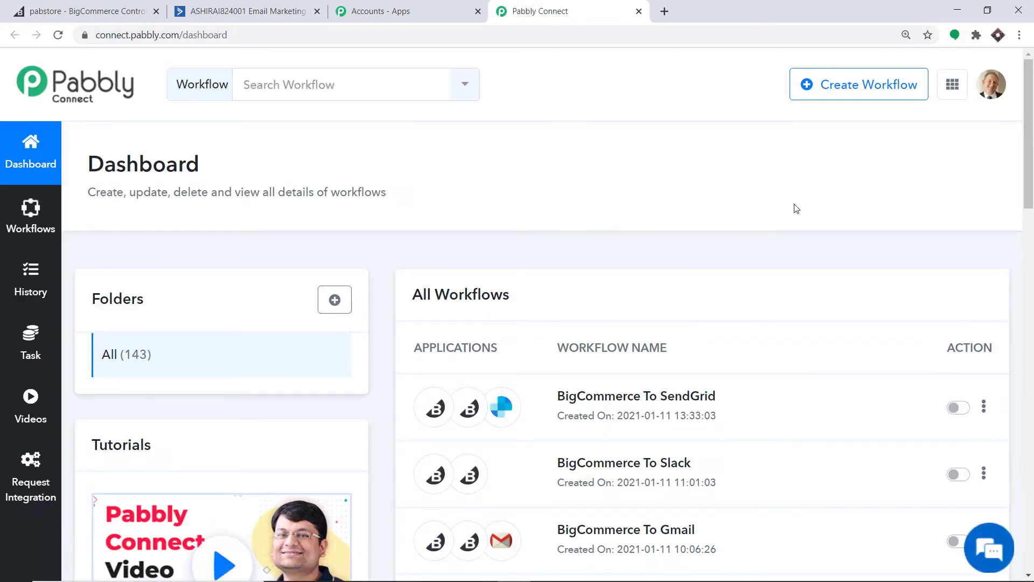
click(848, 98)
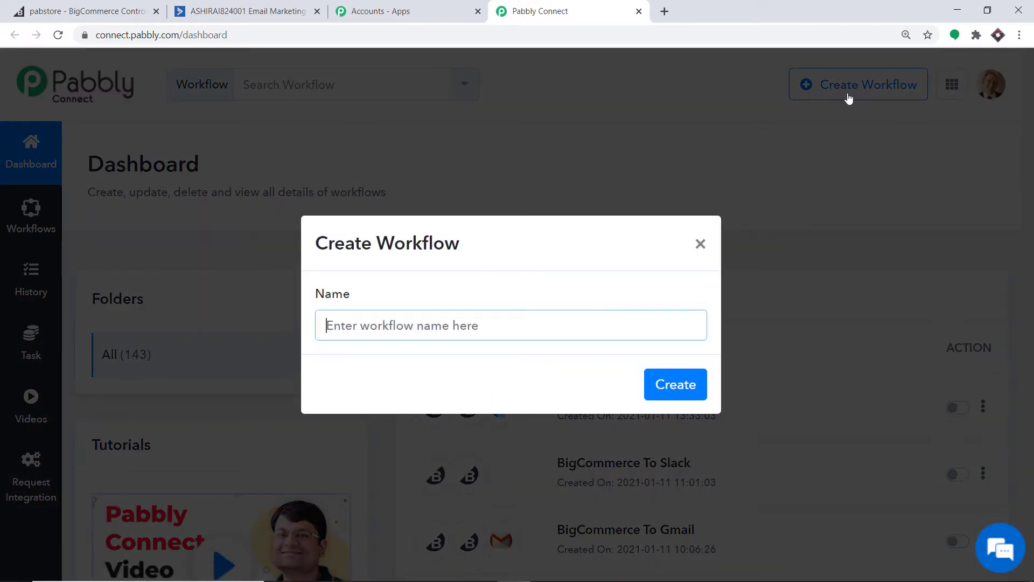
text(Bi)
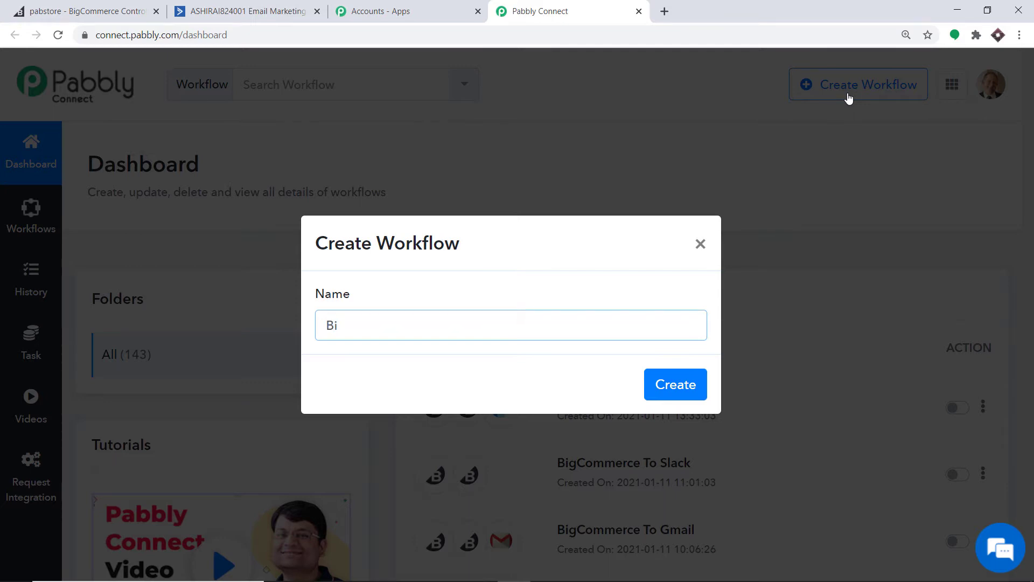
text(Cp)
key(BackSpace)
text(ommerce To )
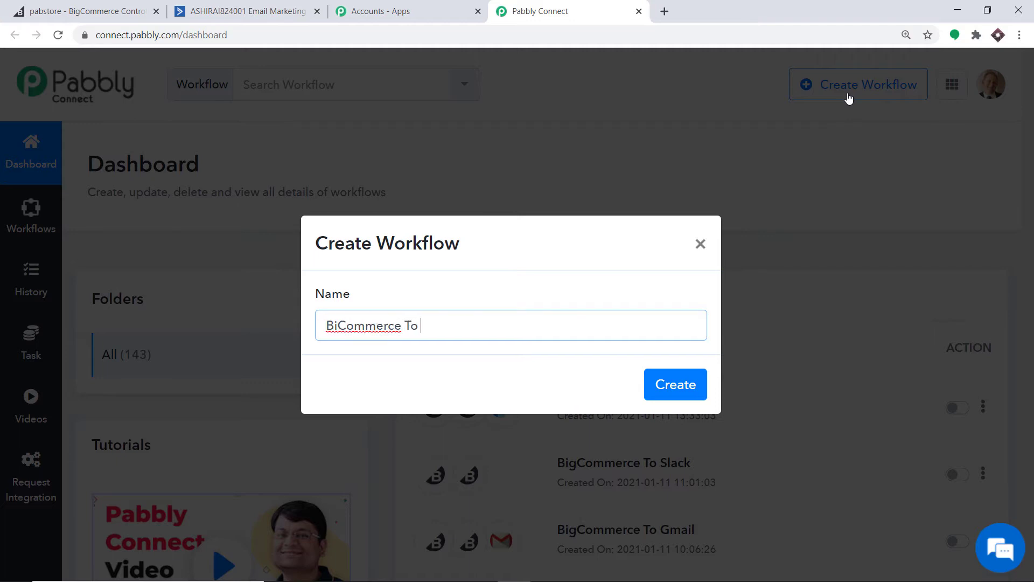
text(ActiveCampaign)
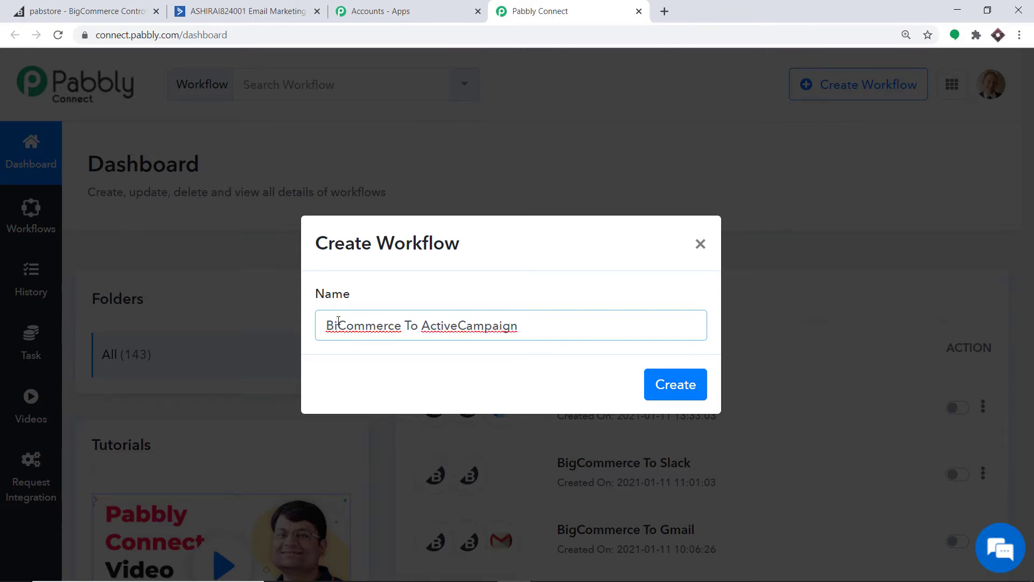
click(338, 321)
text(g)
click(677, 384)
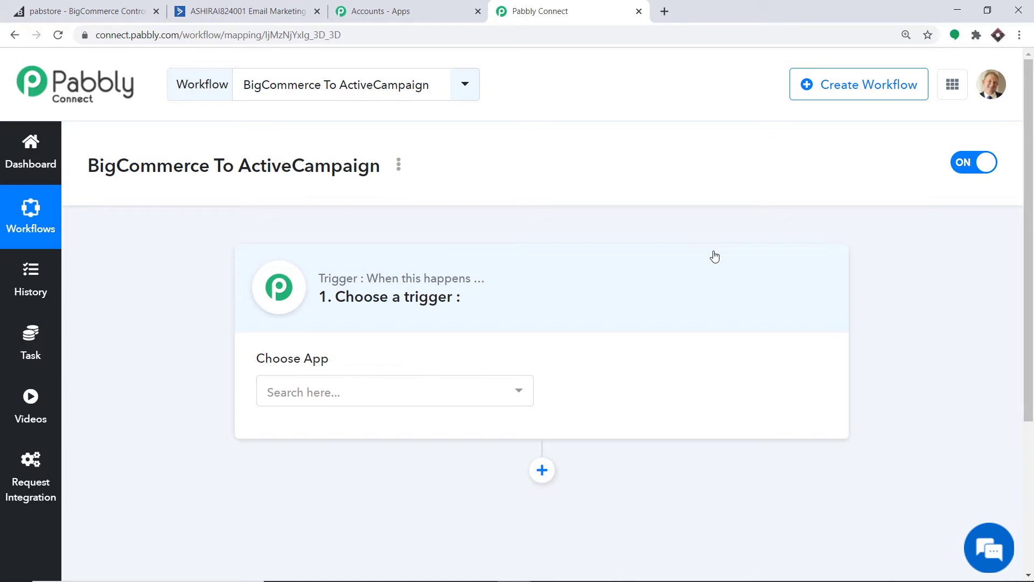
Choose BigCommerce as the trigger app and New Customer as the trigger event
click(376, 396)
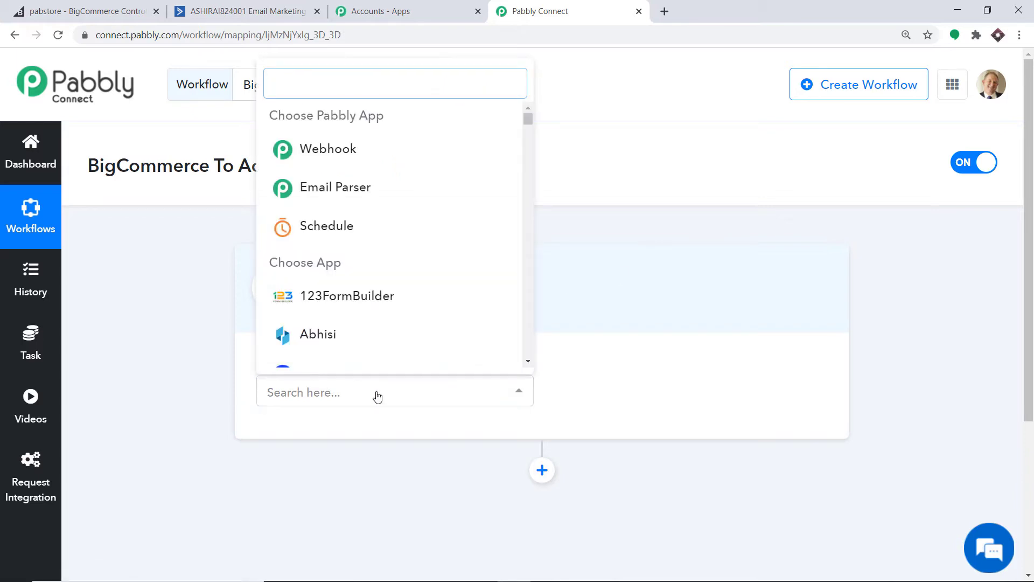
text(bigc)
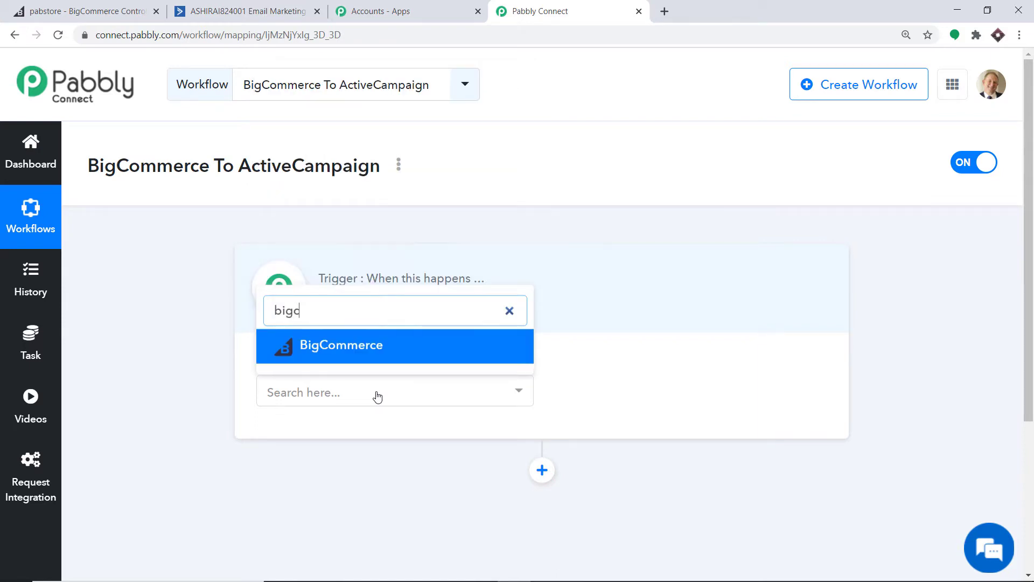
click(371, 349)
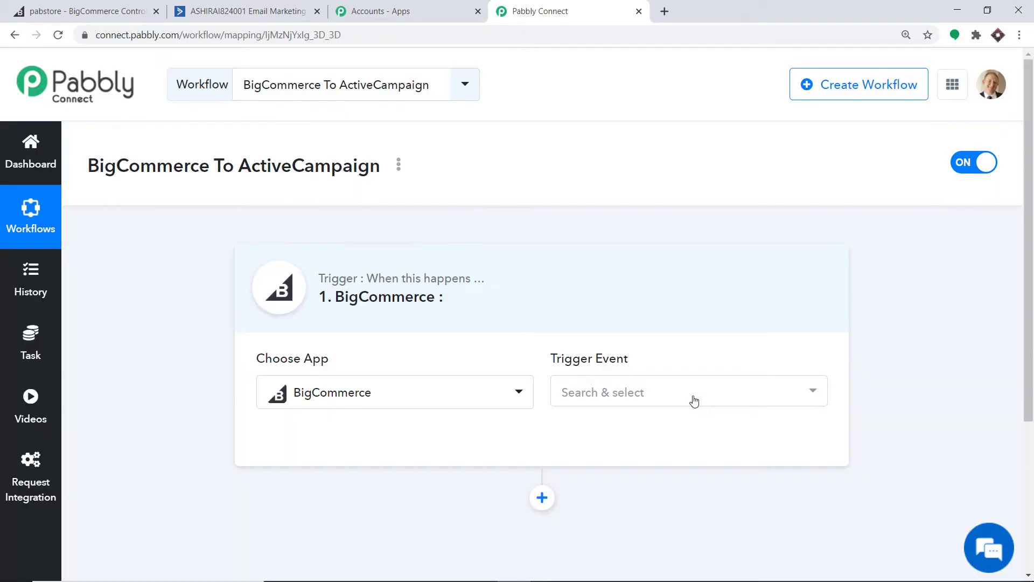
click(693, 397)
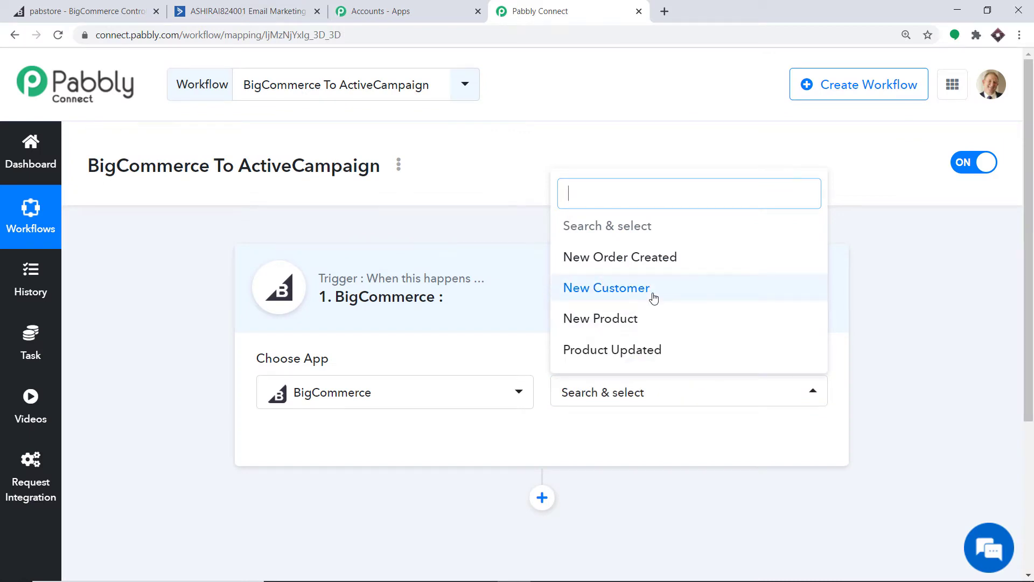
click(653, 297)
click(679, 398)
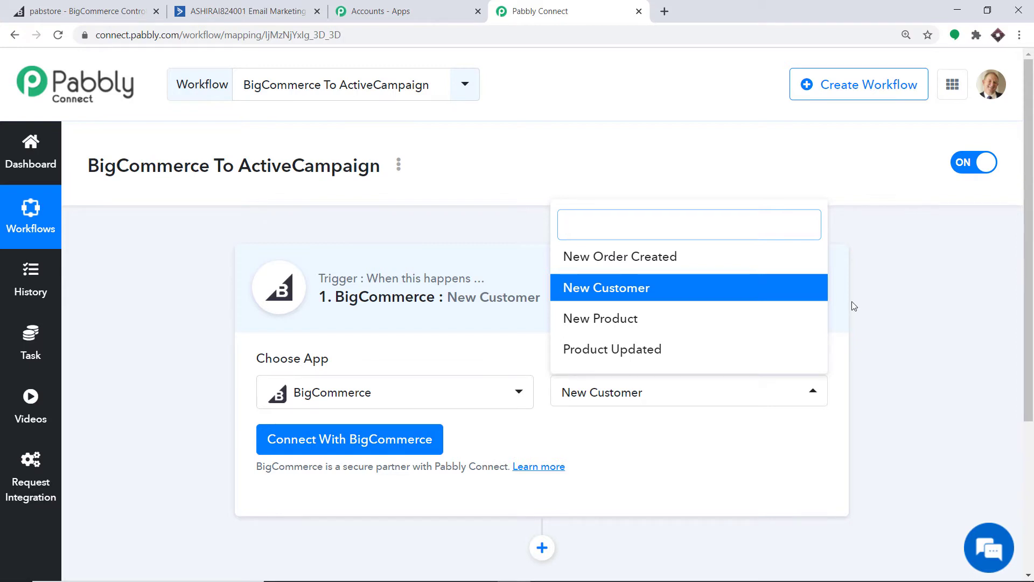
click(745, 455)
Start a BigCommerce connection, review its credential fields, and switch to the BigCommerce store dashboard
click(389, 442)
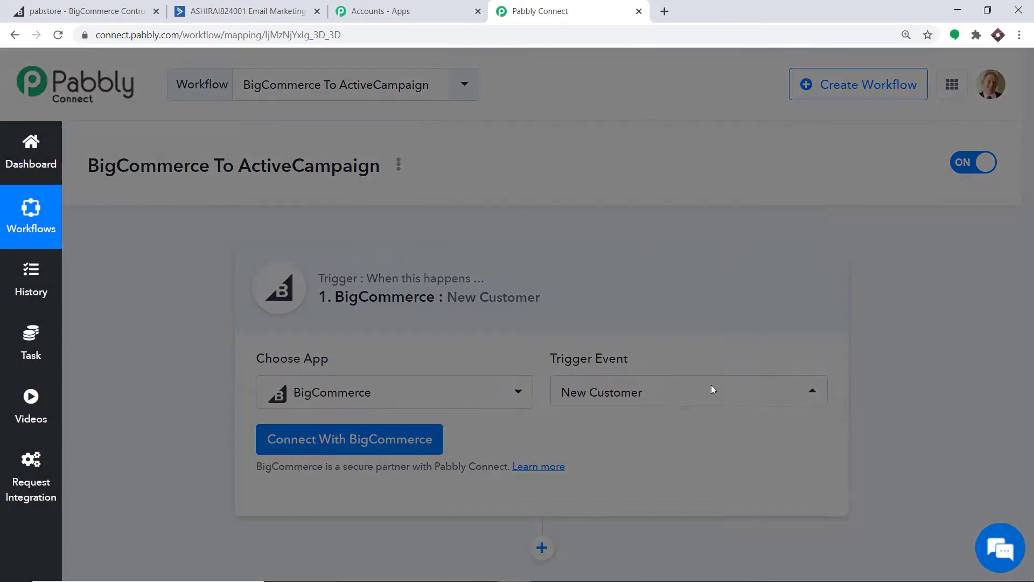
scroll(721, 310, down, 1)
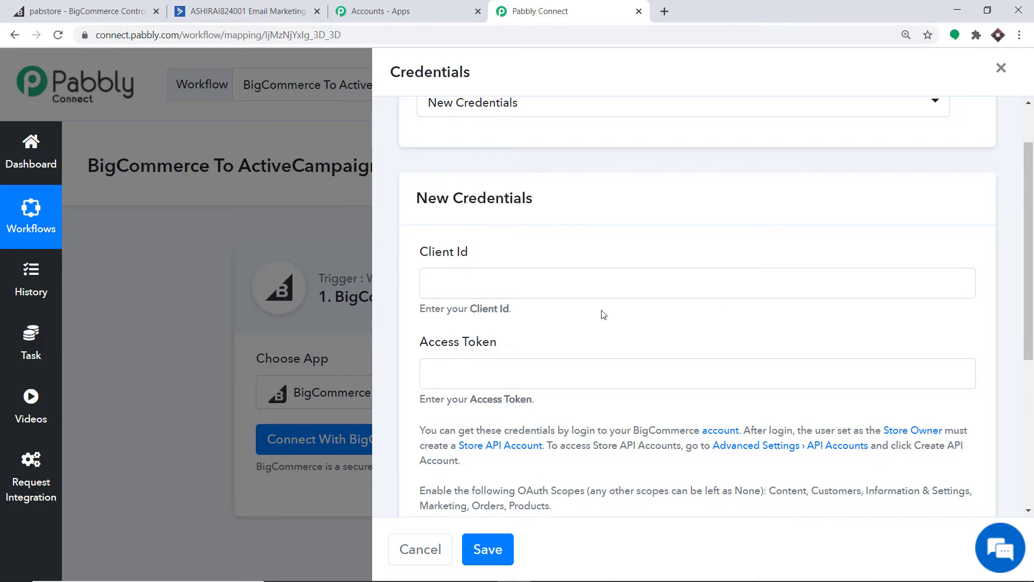
scroll(574, 323, down, 2)
scroll(524, 305, down, 2)
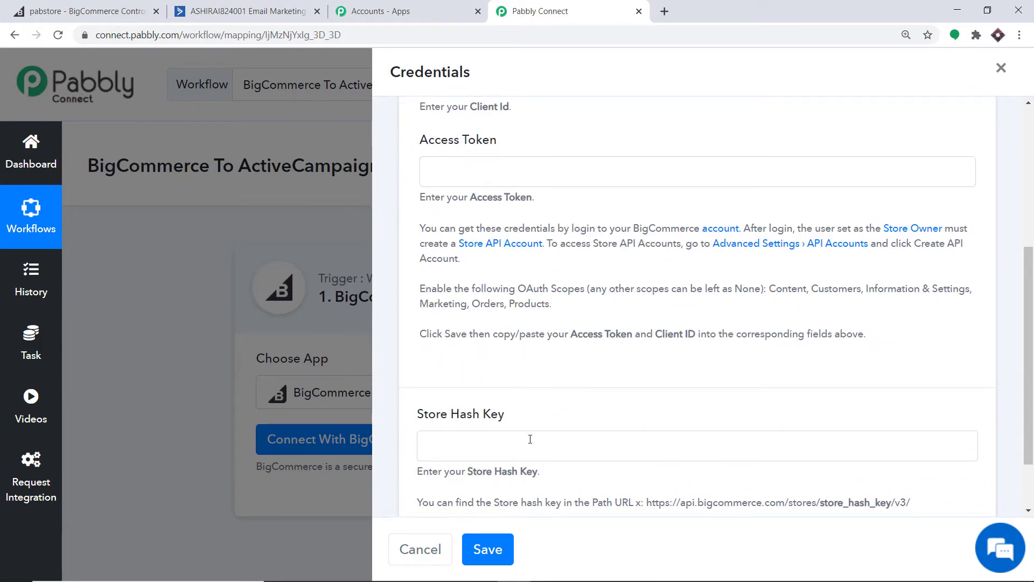
scroll(592, 323, up, 5)
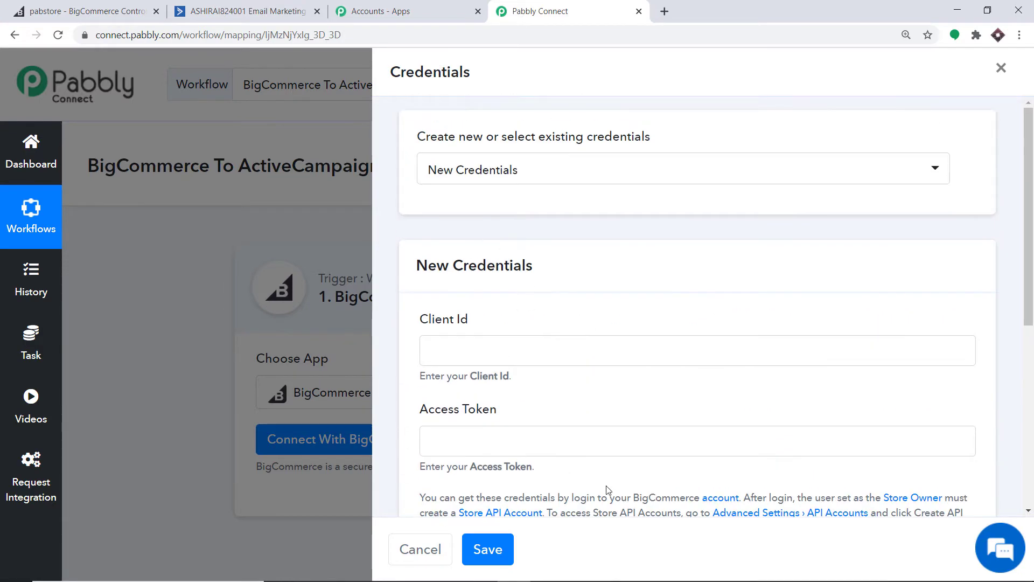
click(61, 8)
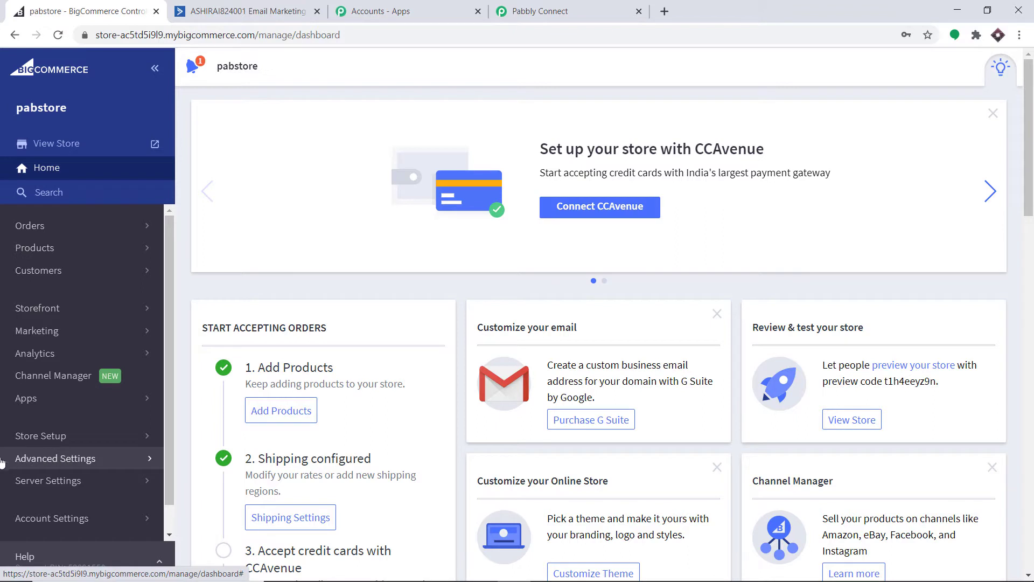
Create a V2/V3 API token account named 'ActiveCampaign Customer Integration' under Advanced Settings > API Accounts
click(112, 466)
scroll(120, 370, down, 1)
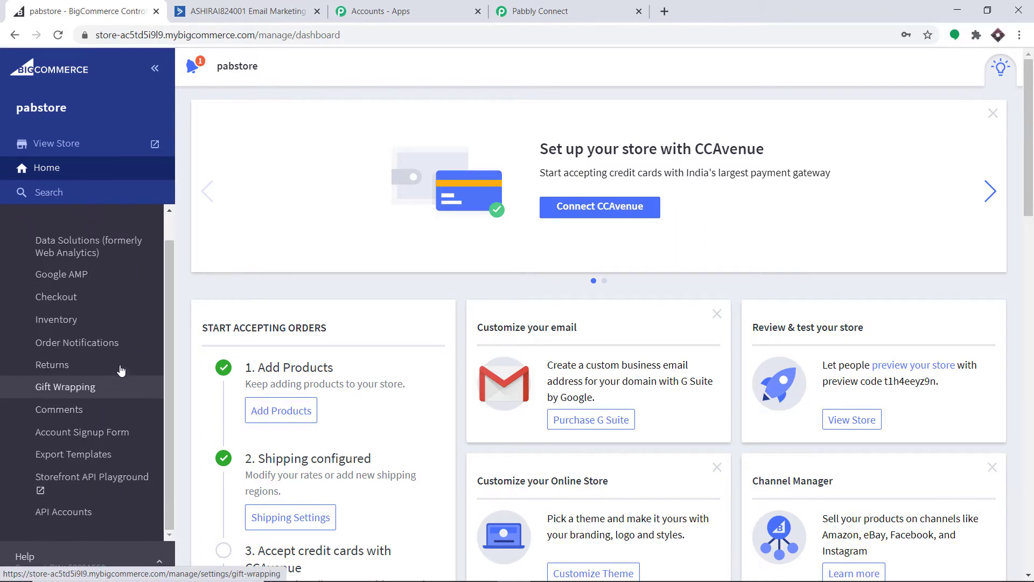
click(86, 514)
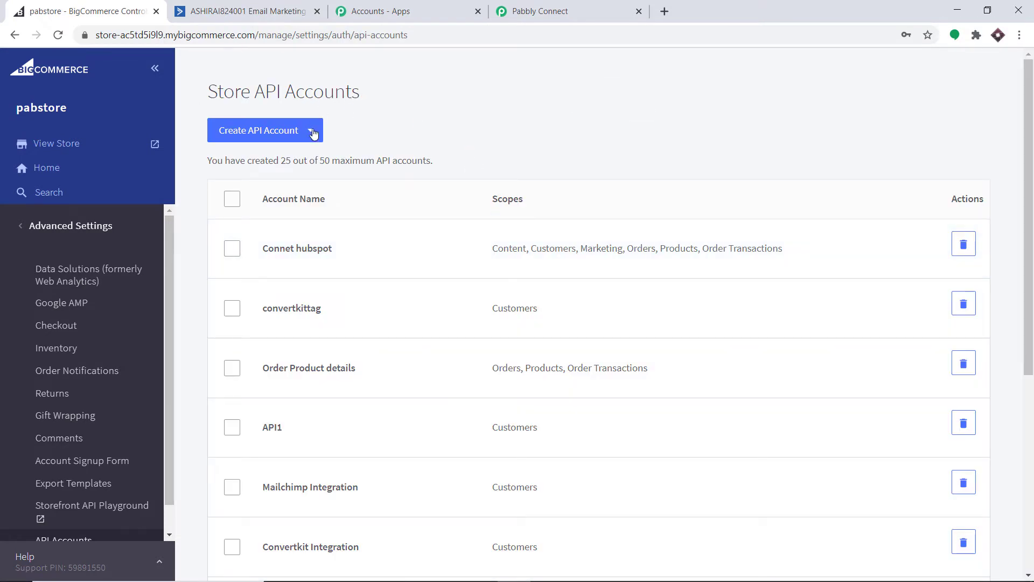
click(250, 140)
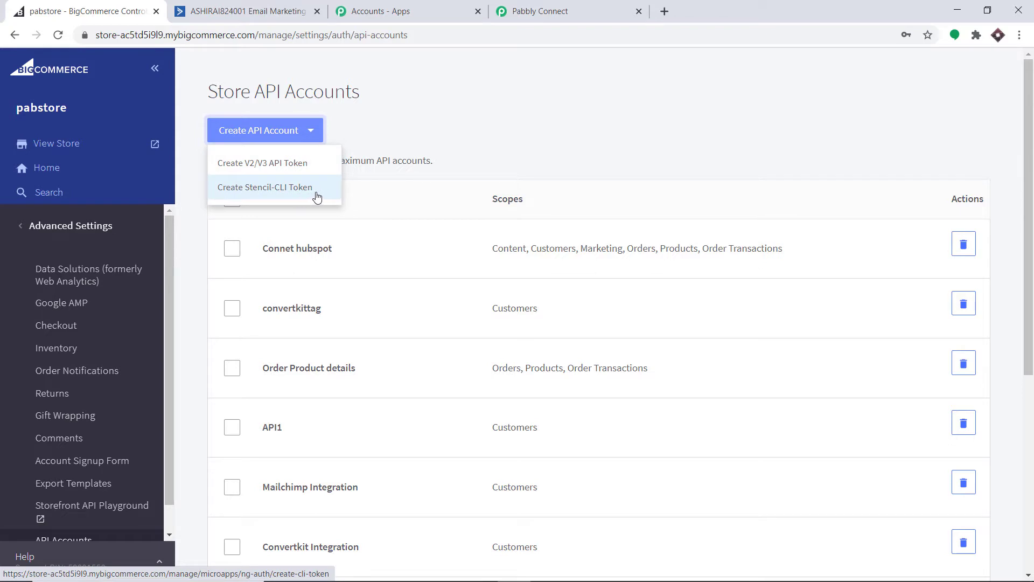
click(244, 168)
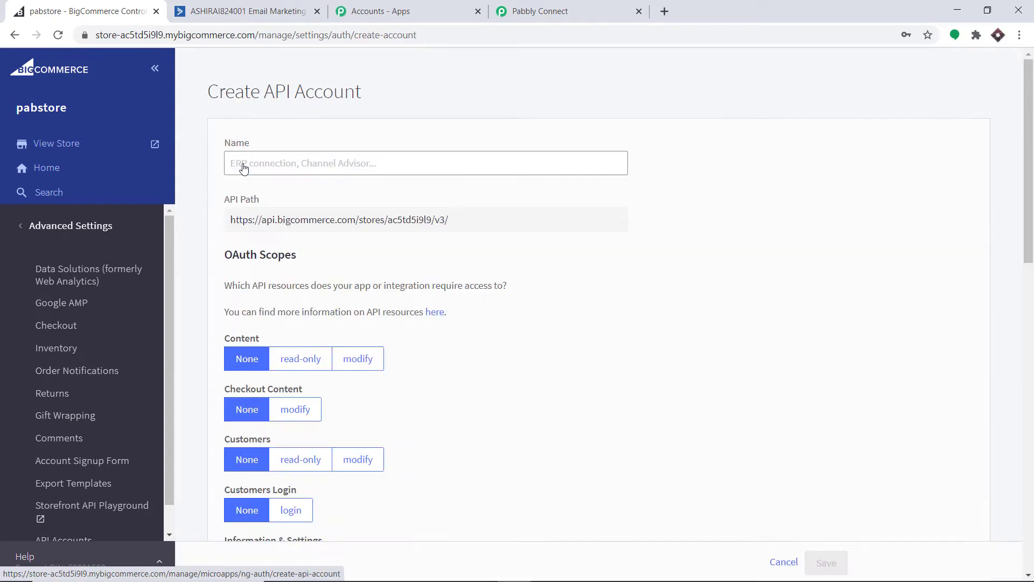
click(243, 164)
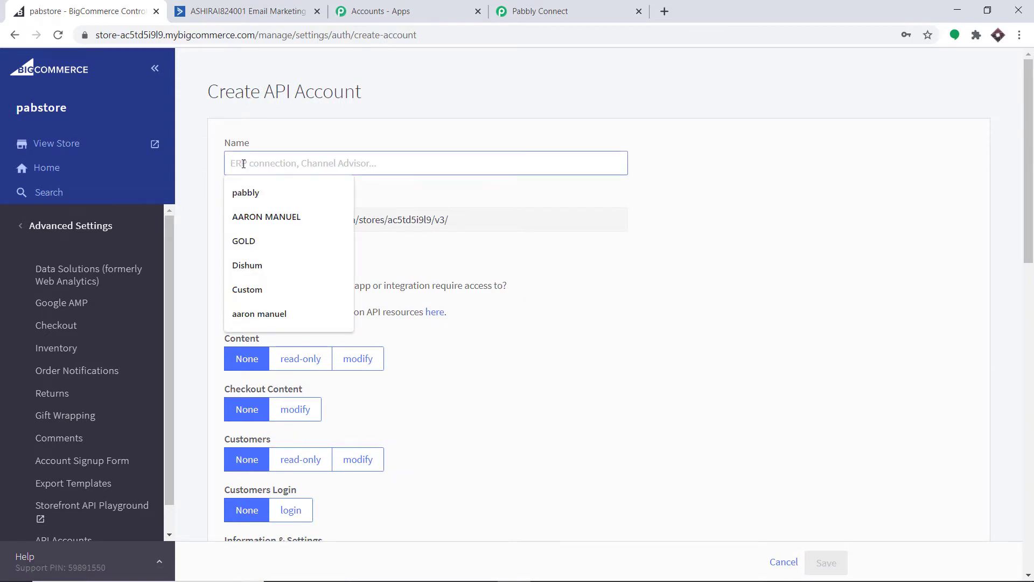
text(A)
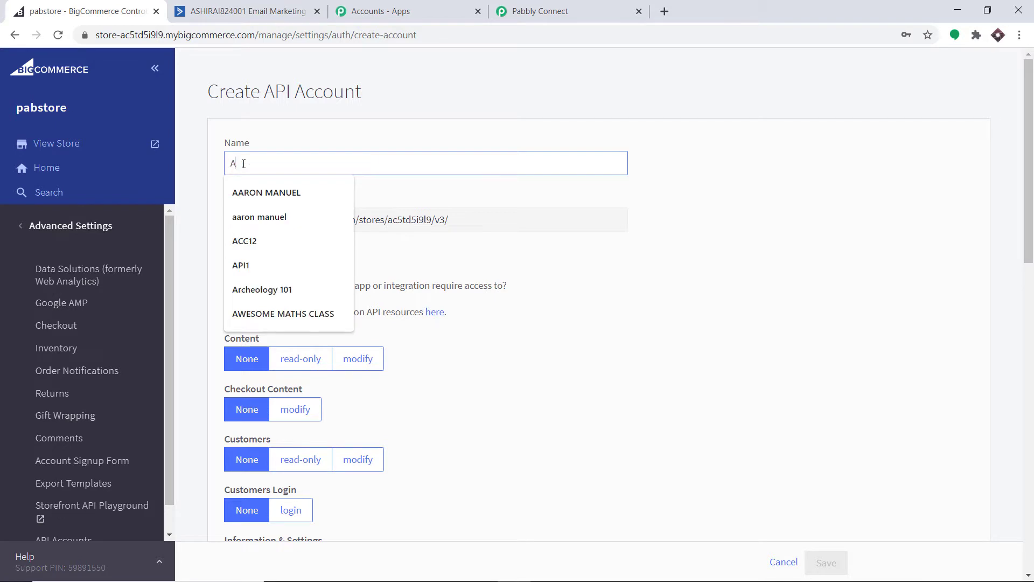
text(ctive)
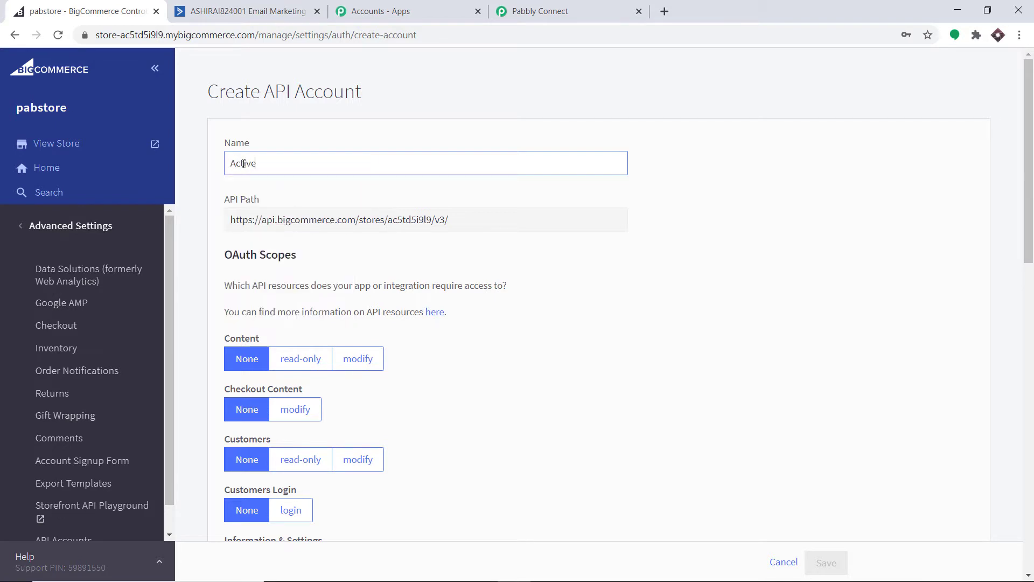
text(Campaign Customer )
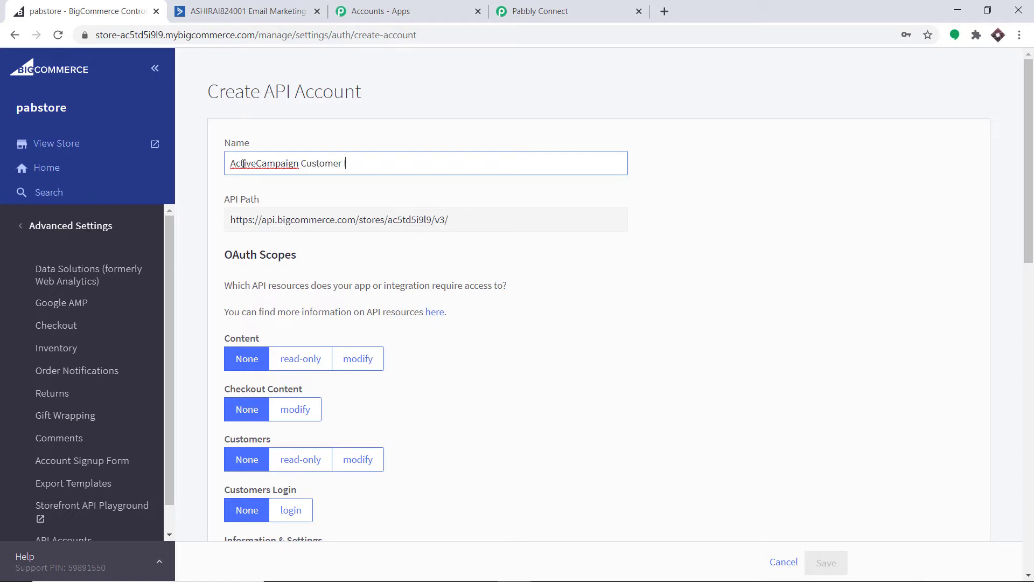
text(Integration)
Copy the store hash from the account's API path
scroll(327, 169, down, 3)
scroll(296, 151, up, 1)
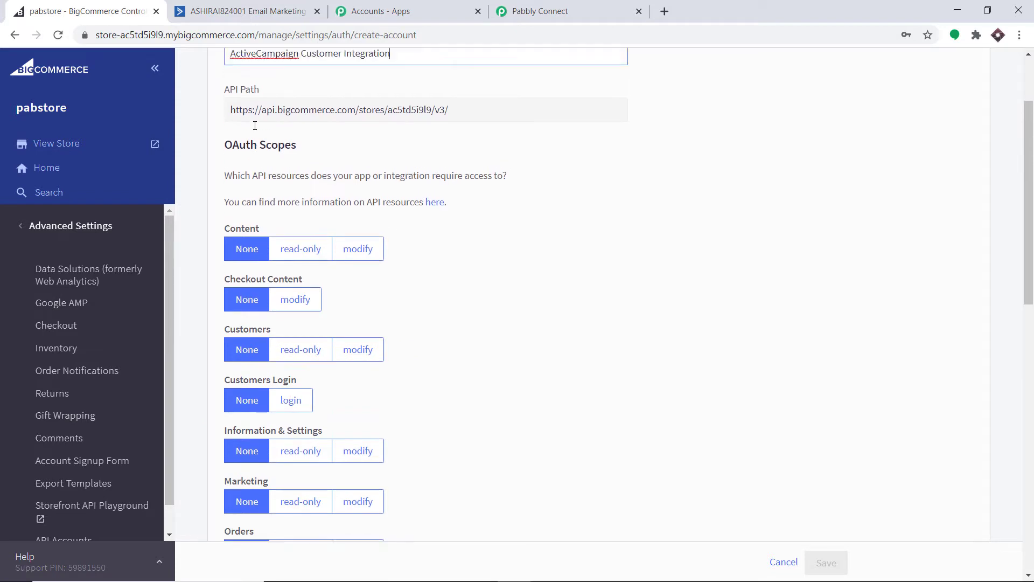
double_click(416, 153)
key(ctrl+c)
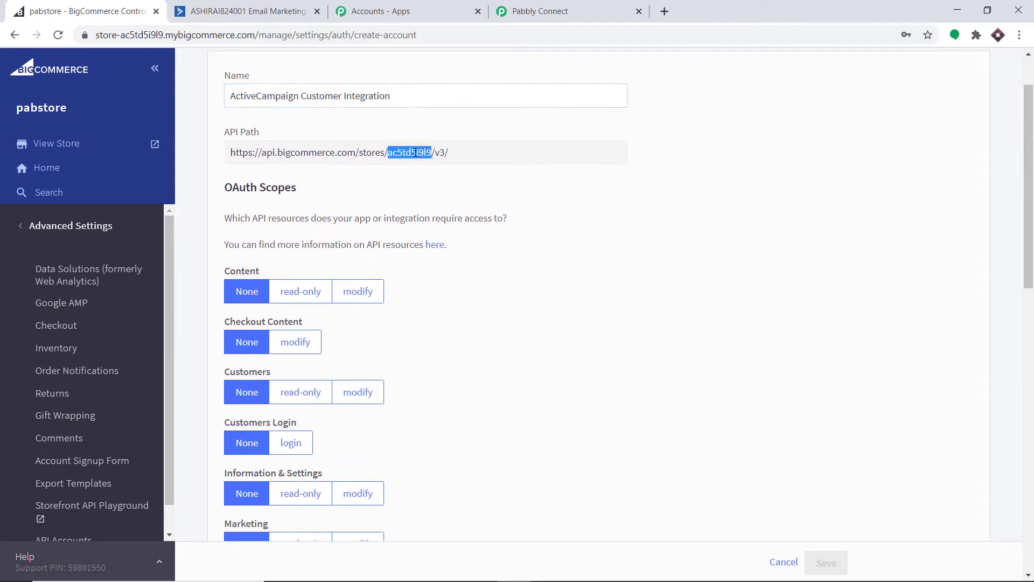
right_click(416, 153)
click(431, 160)
Paste the store hash into Pabbly's Store Hash Key field, then return to the BigCommerce API account form
click(539, 11)
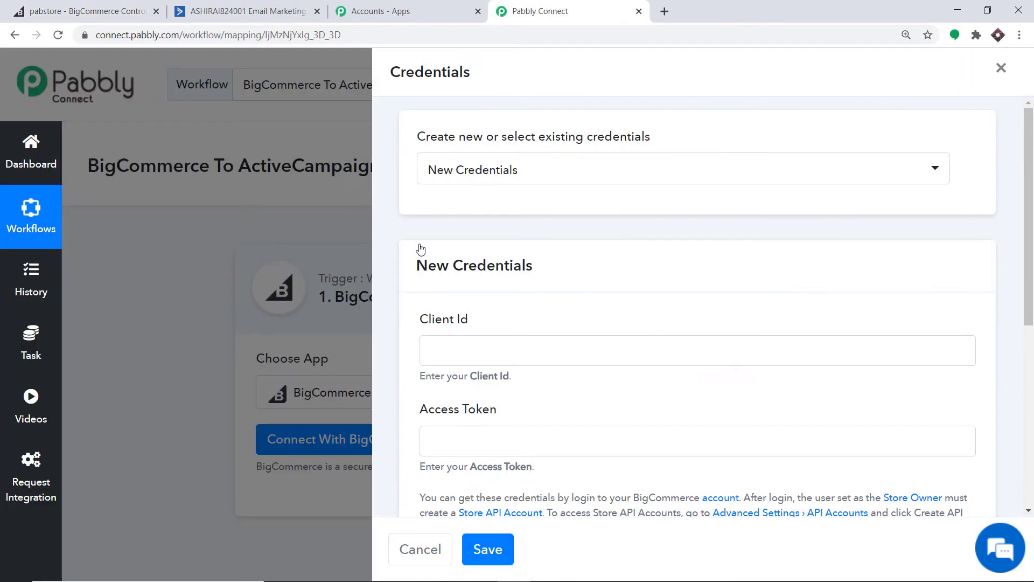
scroll(431, 296, down, 6)
right_click(455, 360)
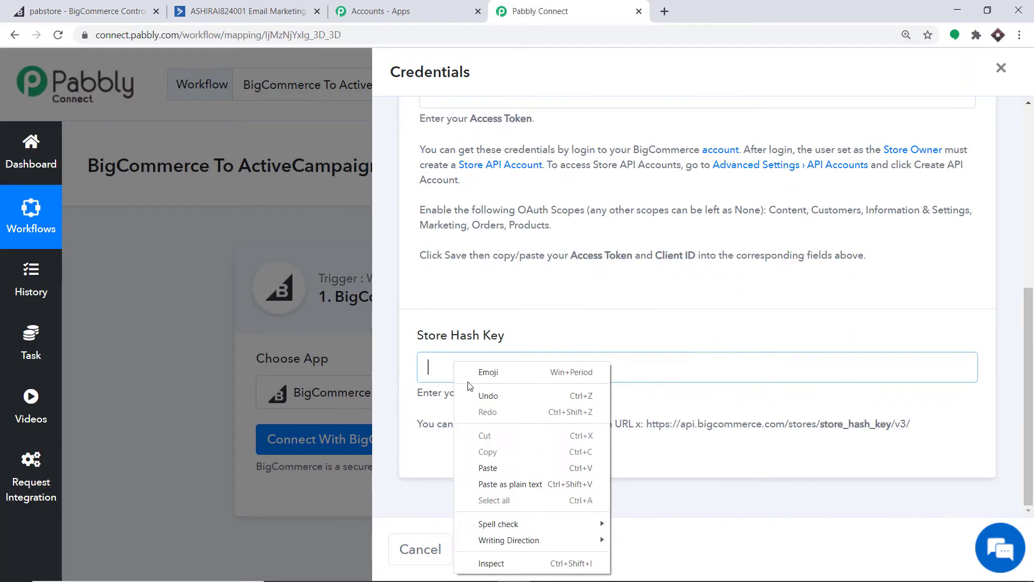
click(507, 463)
scroll(593, 305, up, 5)
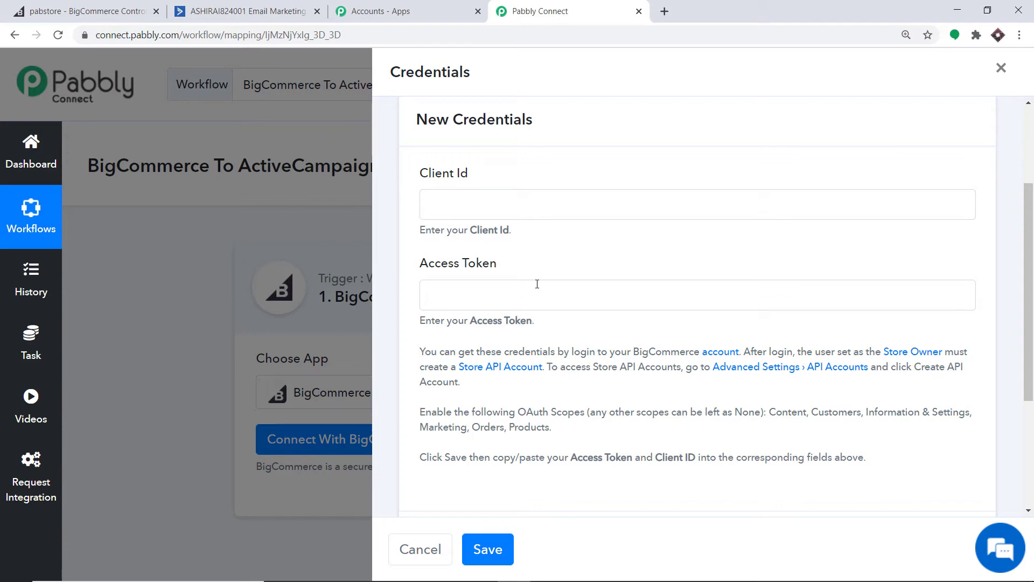
click(237, 7)
click(112, 6)
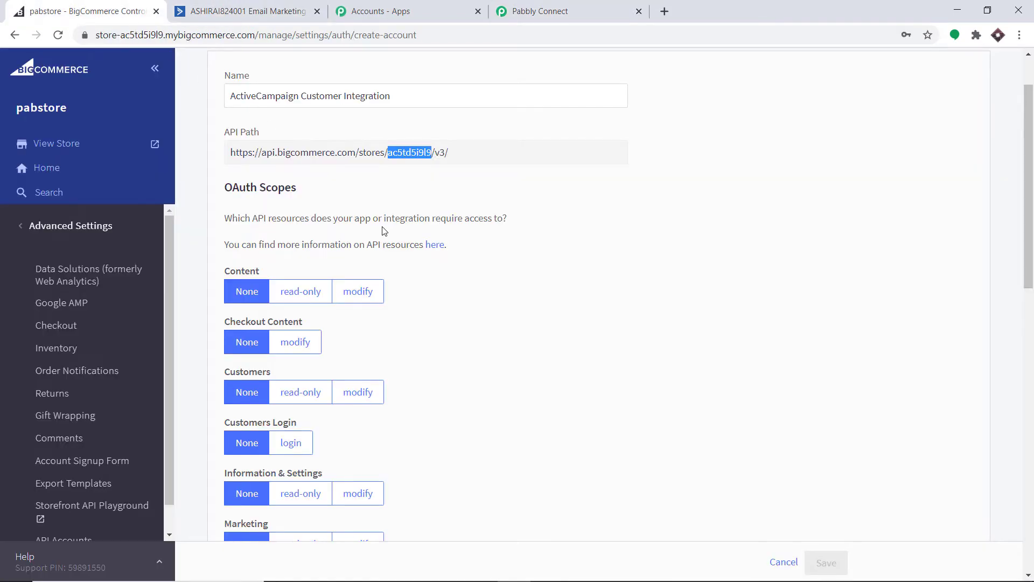
Set the Customers OAuth scope to modify and save the BigCommerce API account
scroll(381, 231, down, 1)
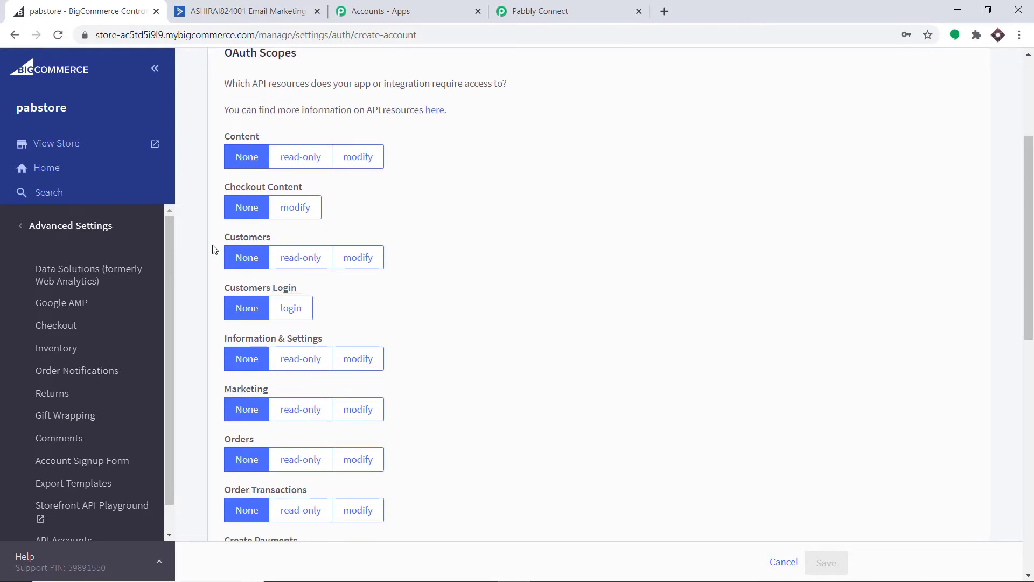
click(374, 258)
scroll(620, 280, down, 1)
scroll(620, 280, down, 4)
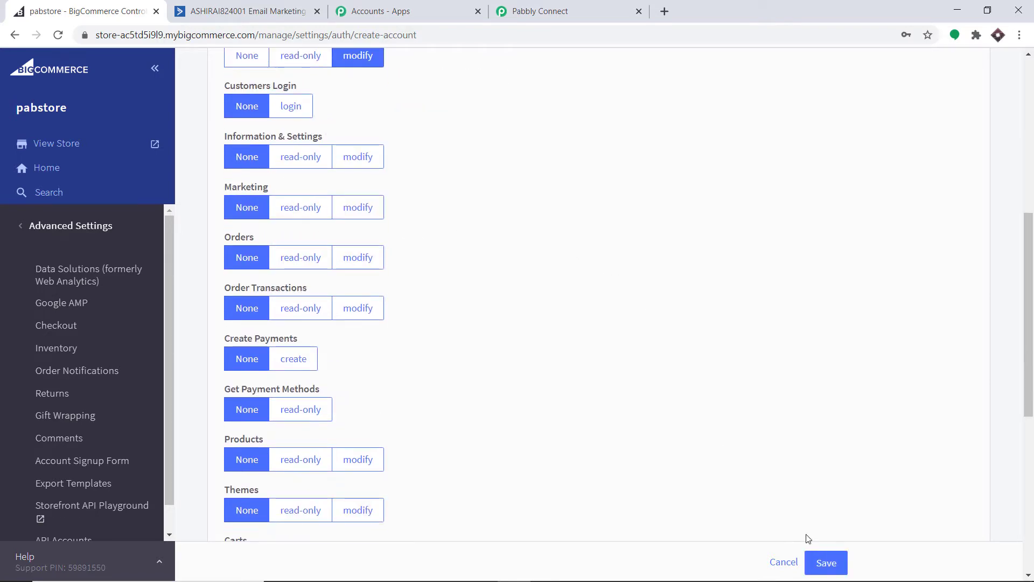
click(839, 565)
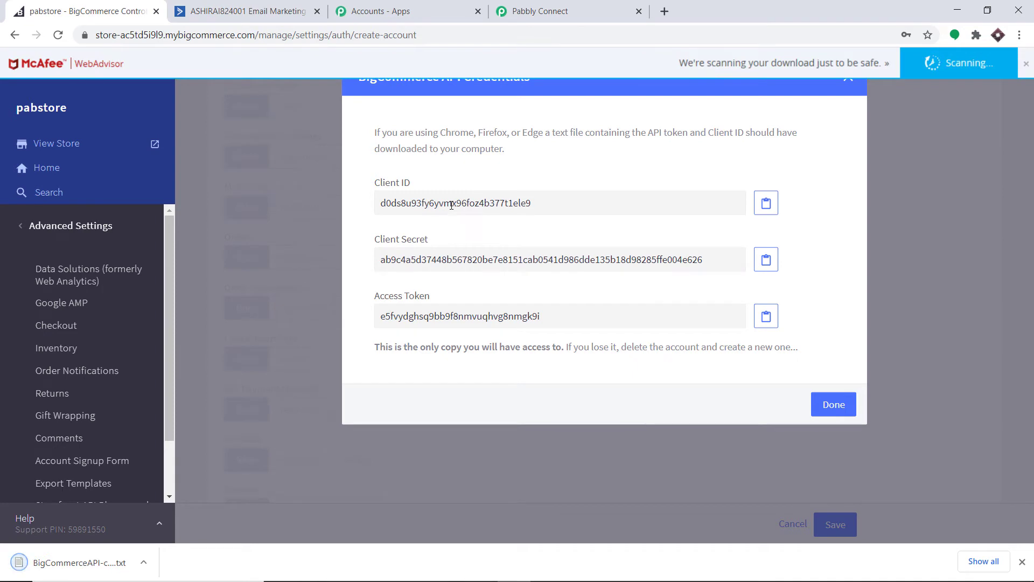
Copy the Client ID from BigCommerce into Pabbly's Client Id field
double_click(455, 203)
right_click(392, 205)
click(411, 213)
click(617, 6)
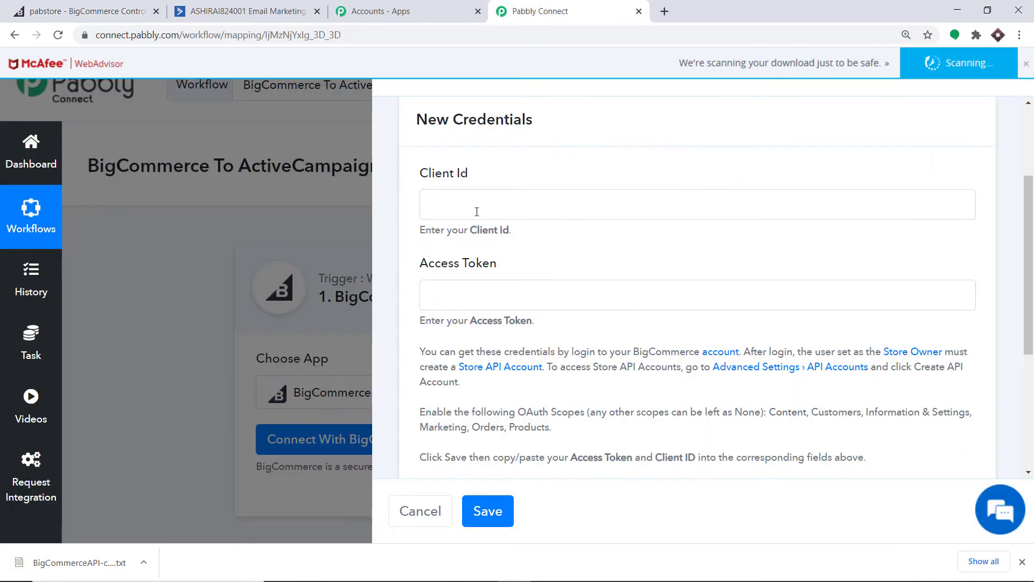
click(476, 210)
right_click(476, 209)
click(514, 318)
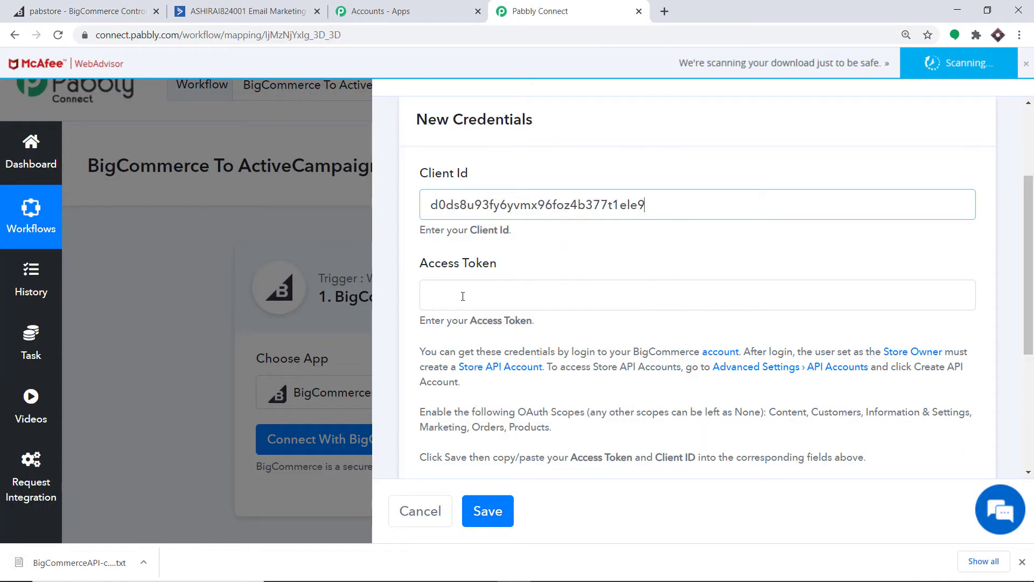
Copy the Access Token into Pabbly's Access Token field and save the BigCommerce credentials
click(103, 5)
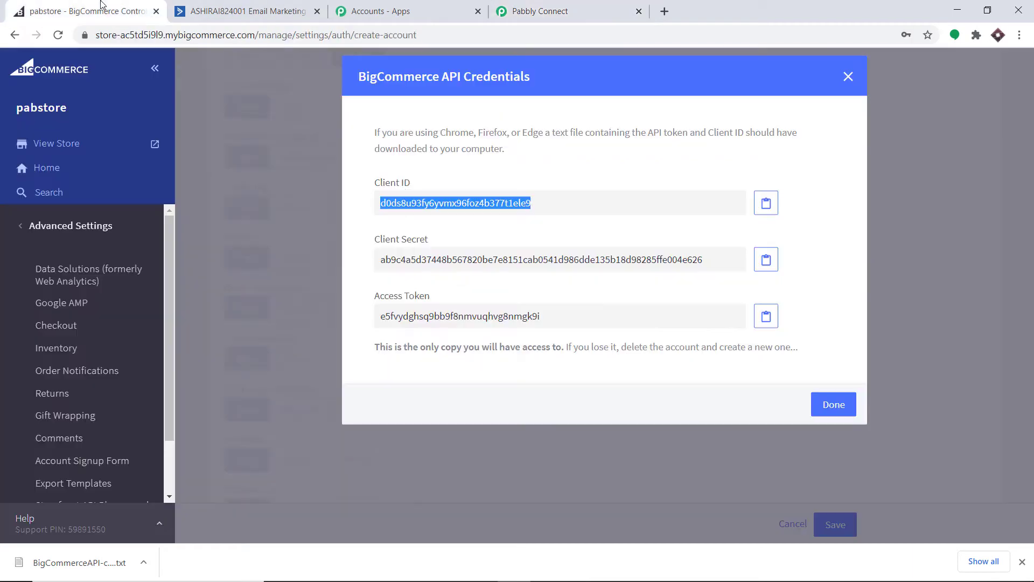
double_click(429, 316)
right_click(429, 316)
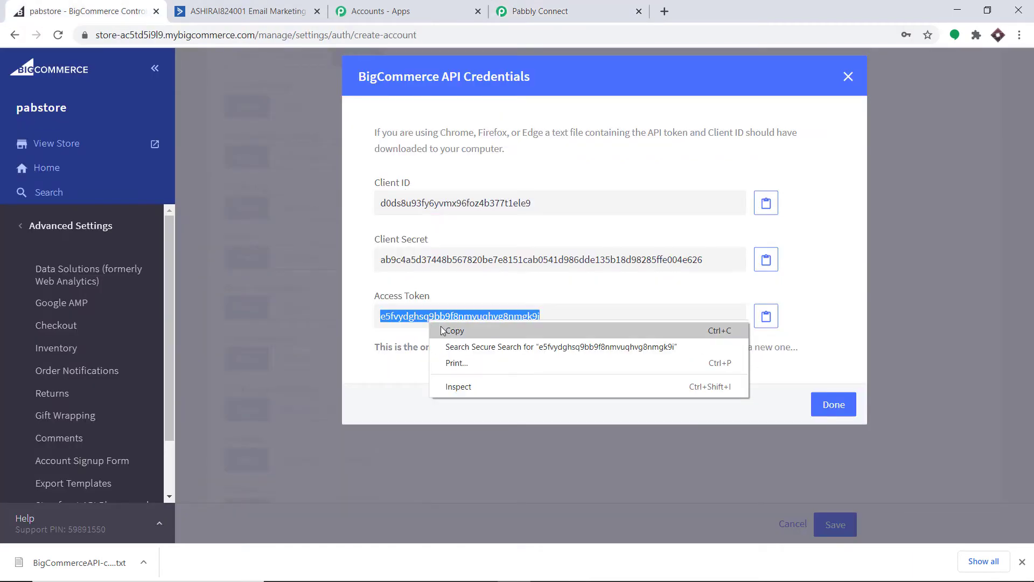
click(442, 329)
click(548, 6)
right_click(472, 299)
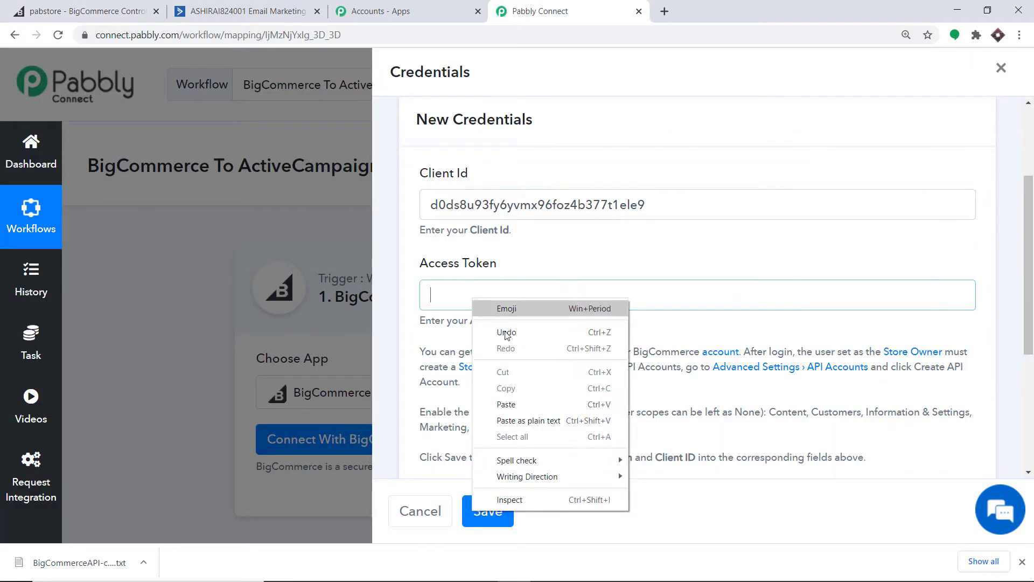
click(515, 405)
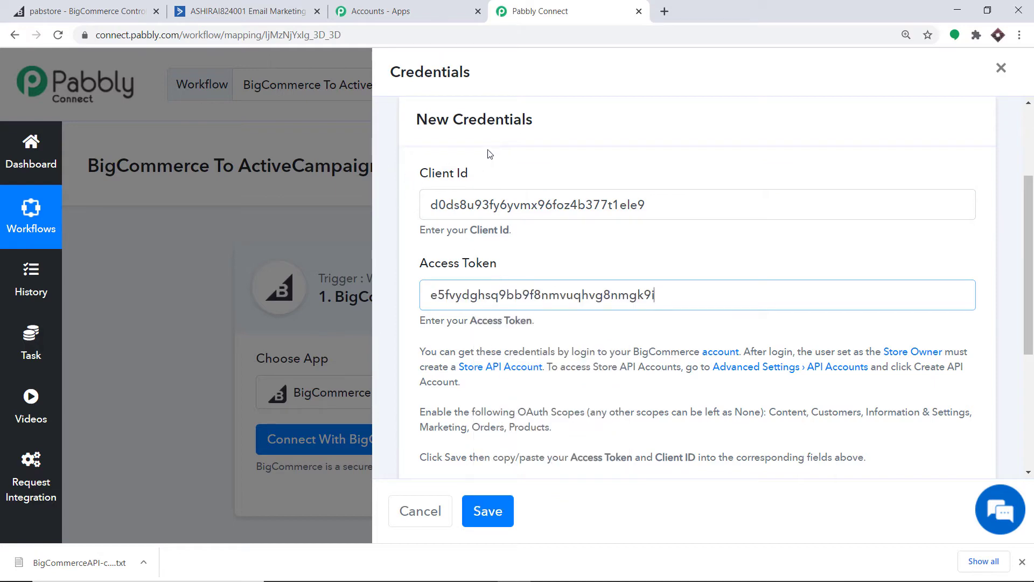
scroll(494, 245, down, 3)
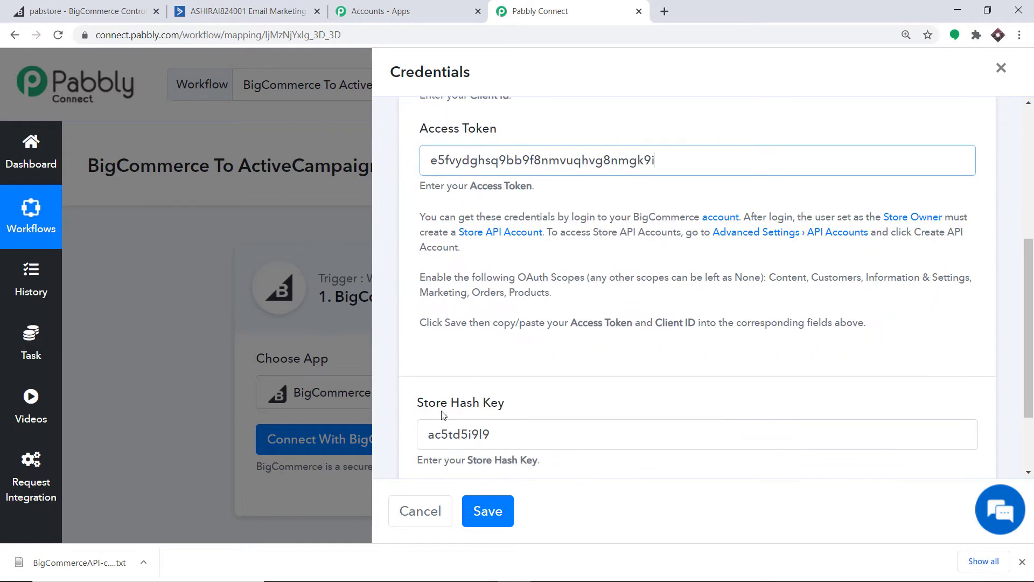
scroll(407, 358, down, 1)
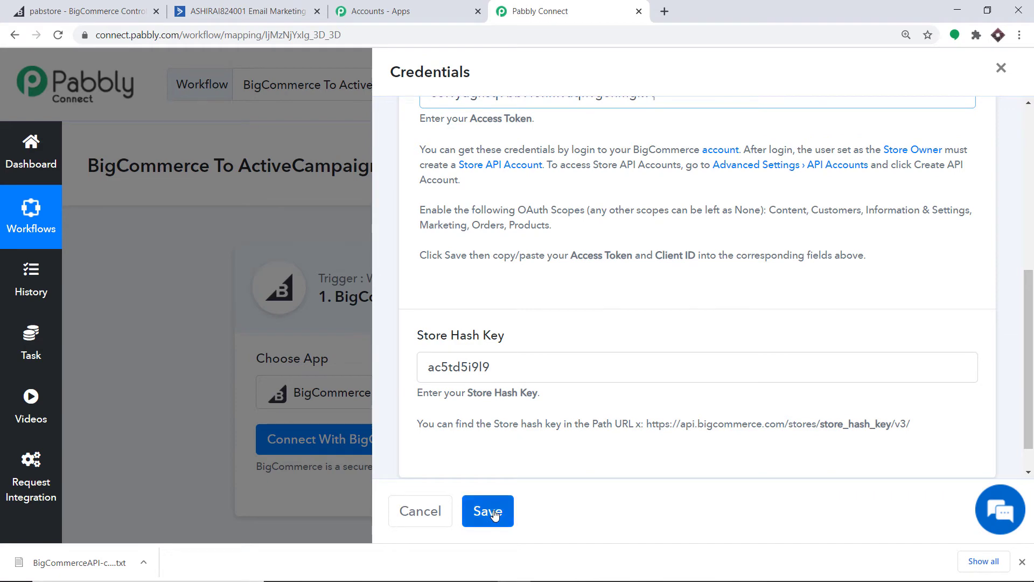
click(490, 512)
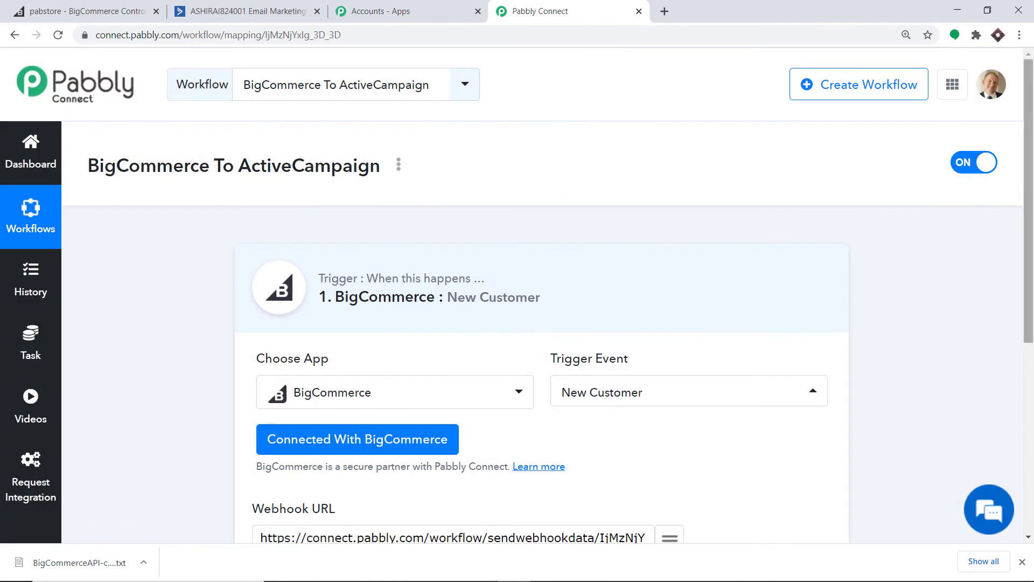
Save the trigger, send a test request, and review the store/customer/created webhook response
scroll(832, 273, down, 3)
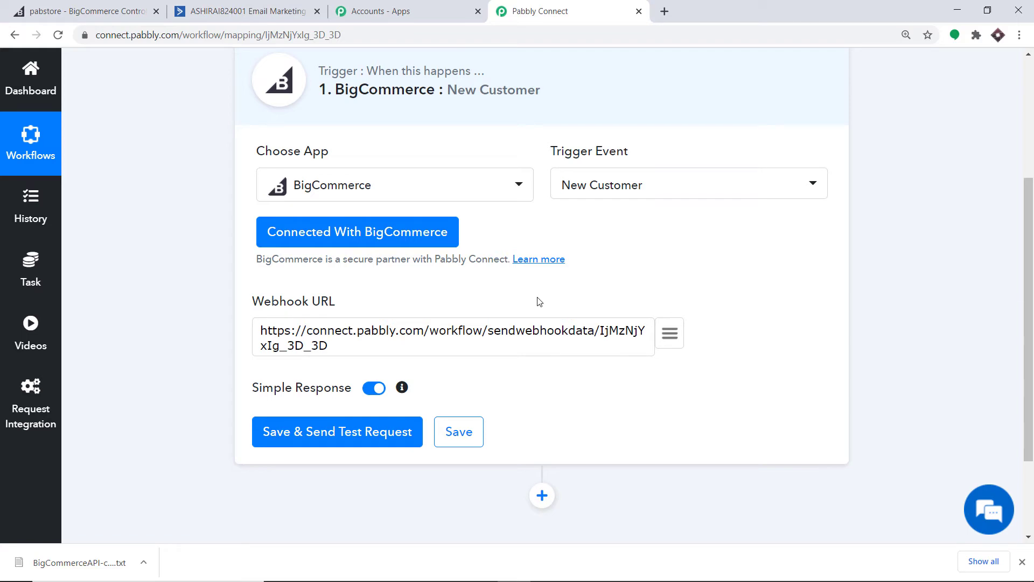
click(359, 437)
scroll(1030, 365, down, 2)
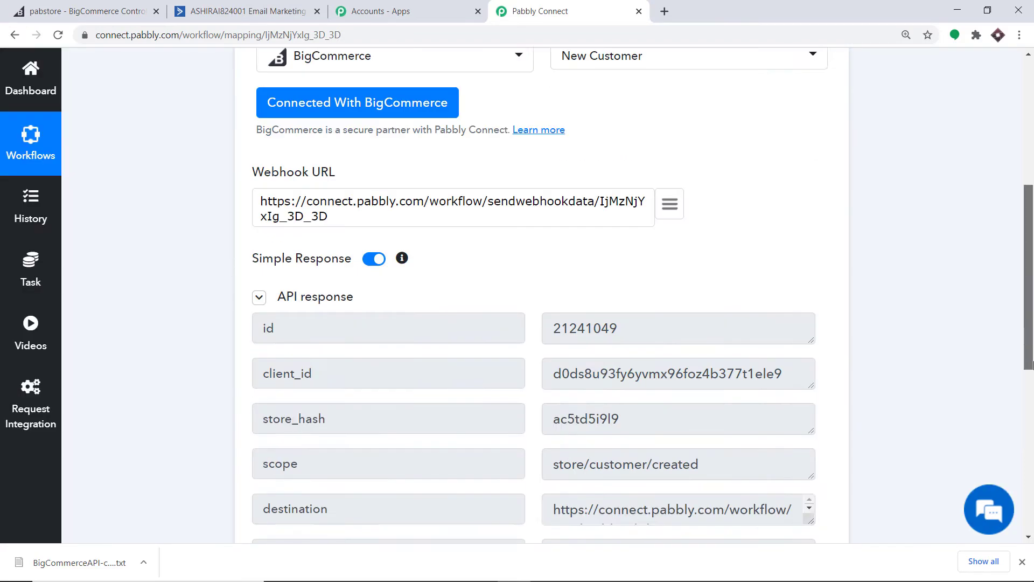
scroll(1030, 365, down, 3)
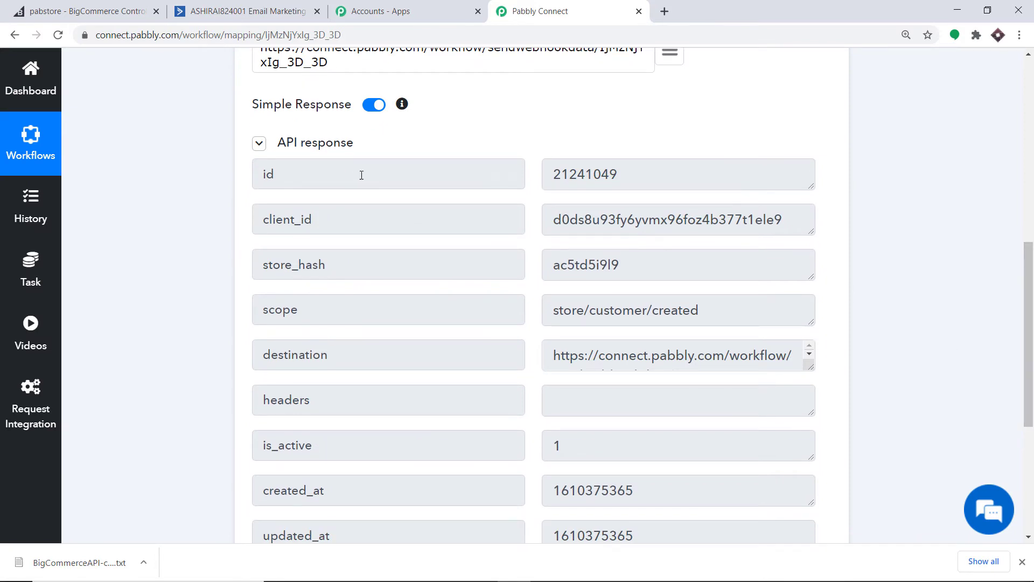
scroll(474, 216, up, 5)
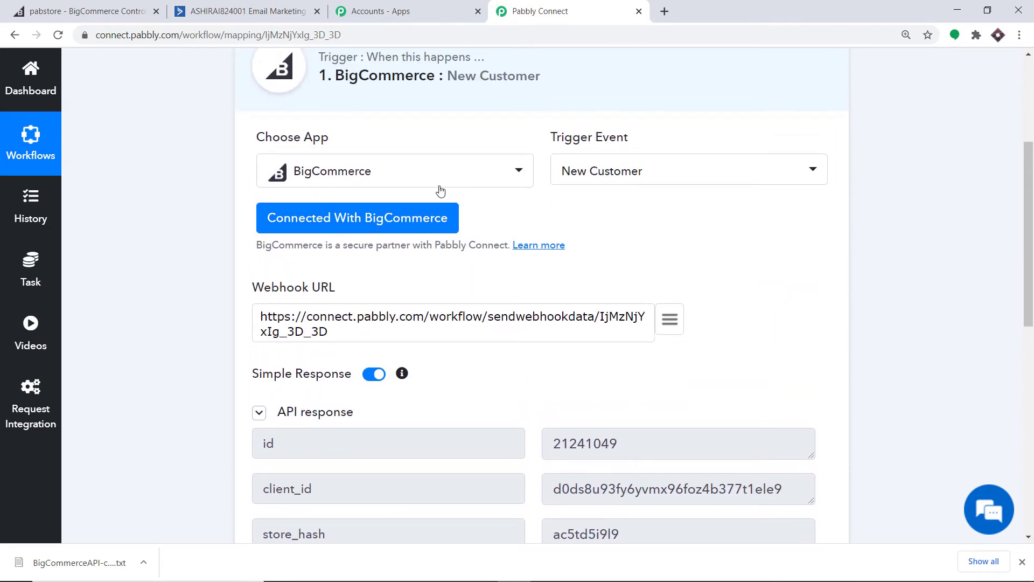
drag(1028, 235, 1026, 384)
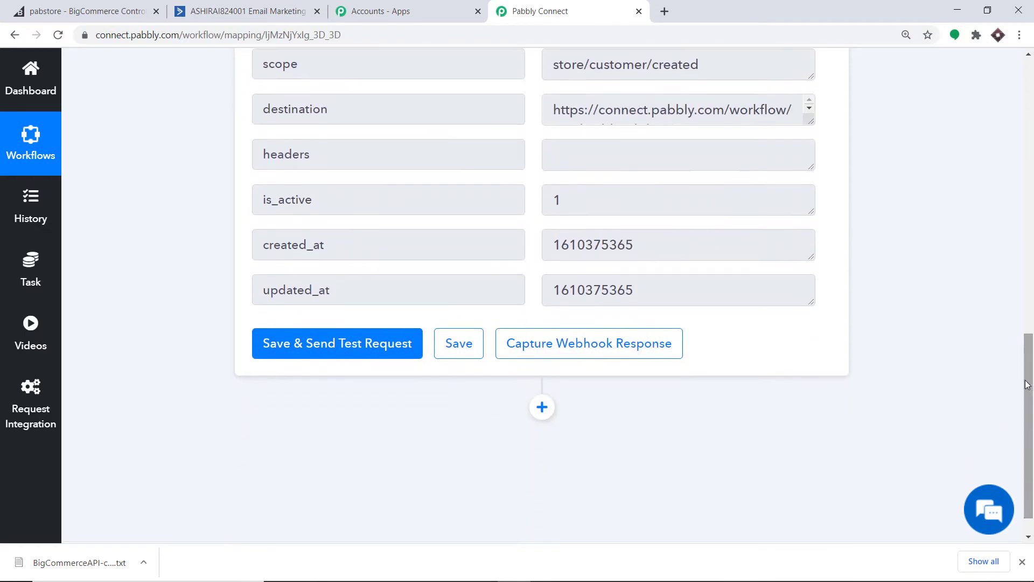
Start capturing the webhook response and switch back to the BigCommerce admin
click(603, 349)
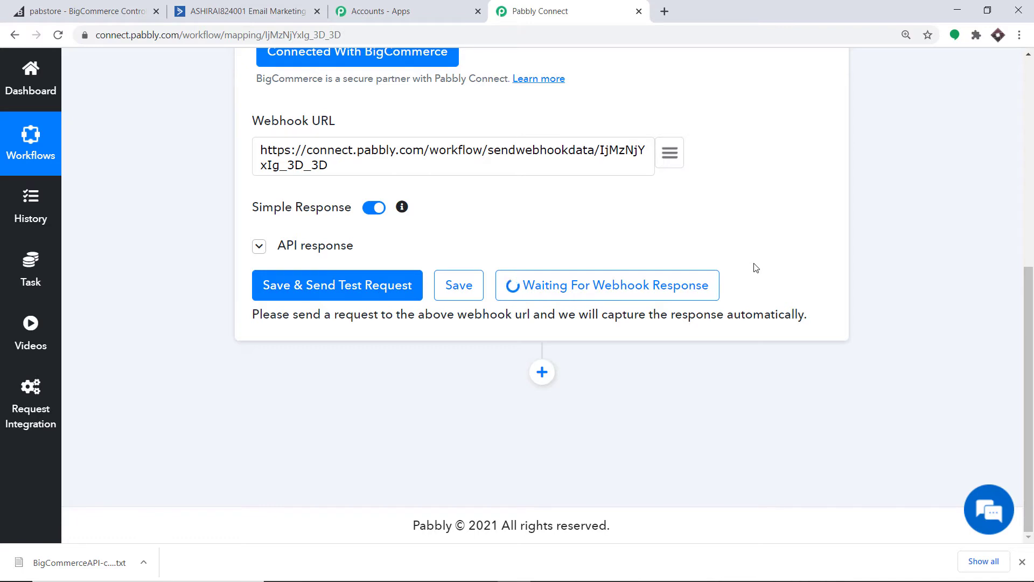
click(53, 12)
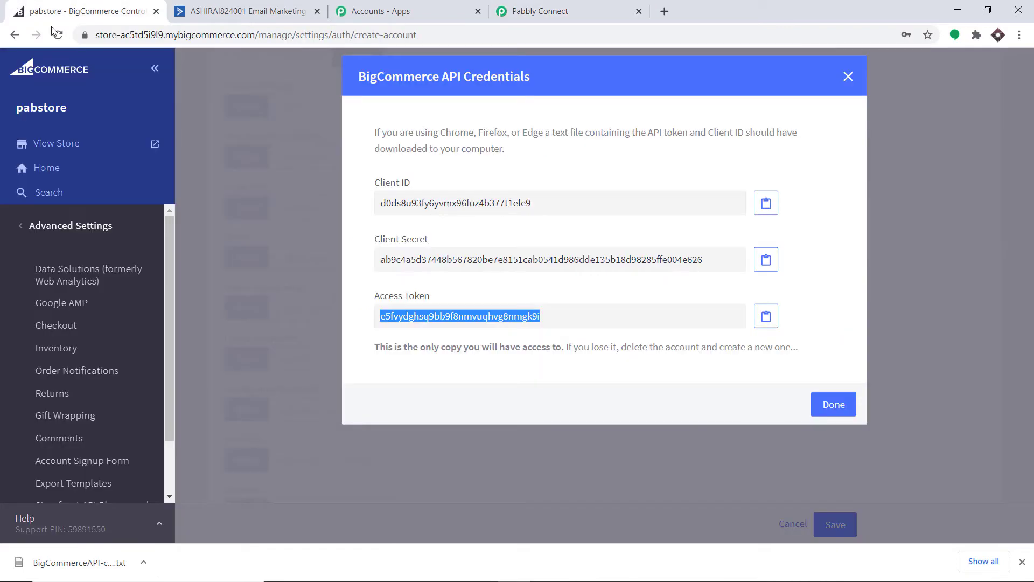
Open the pabstore storefront, sign out of the customer account, and open the New Account form
click(44, 144)
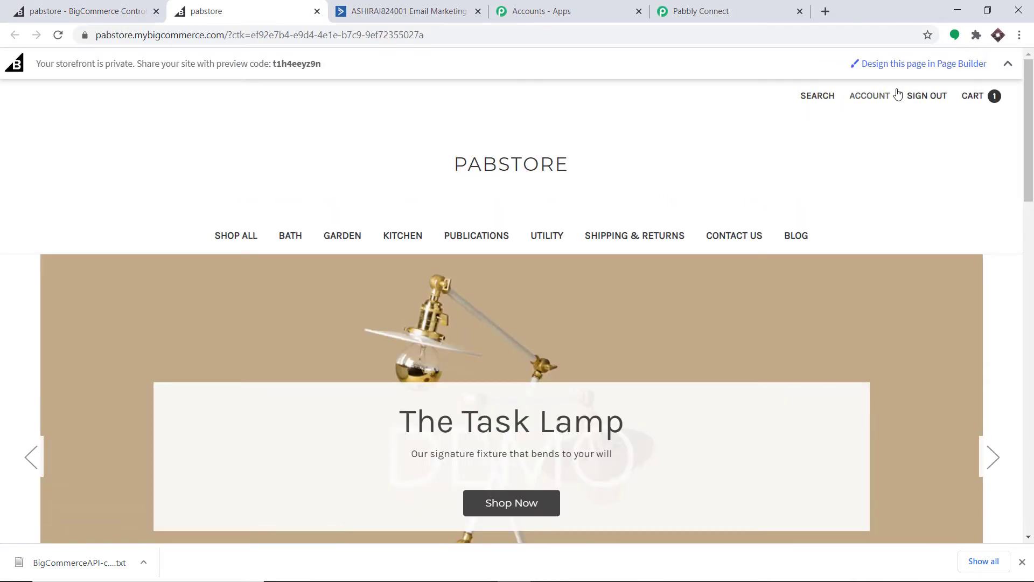
click(933, 101)
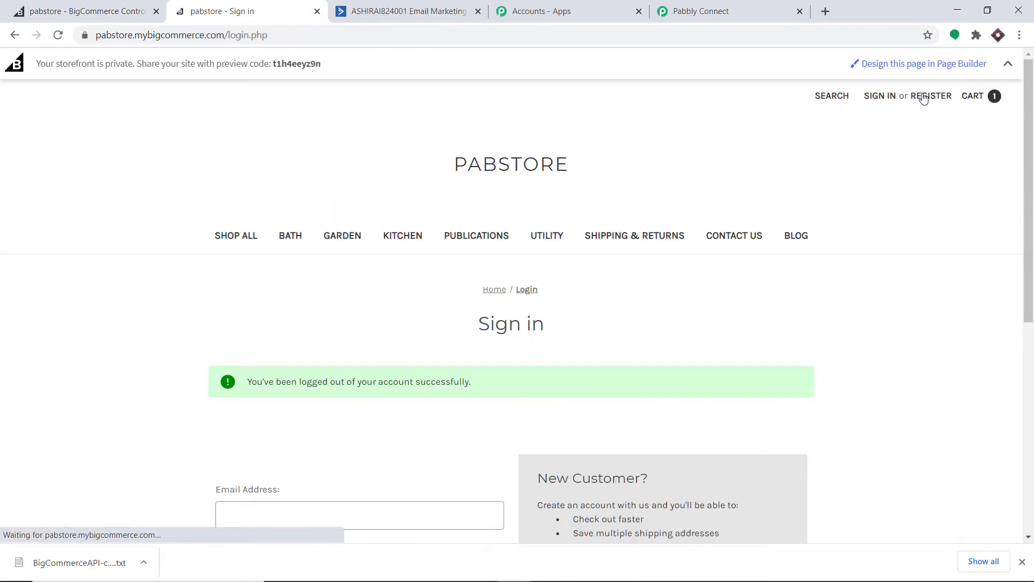
click(938, 97)
scroll(337, 201, down, 4)
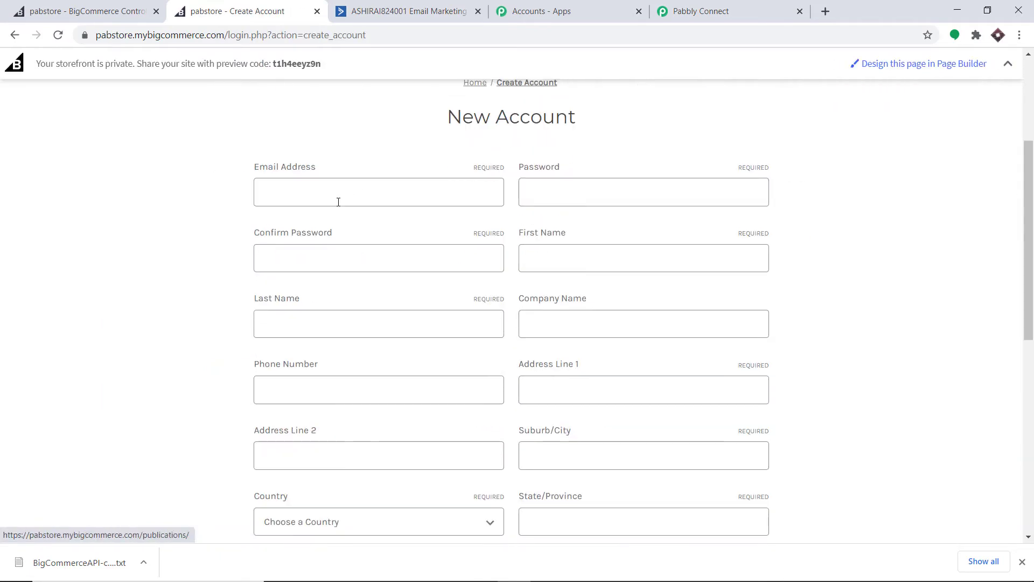
Autofill the signup form with saved details, appending 45 to the email and setting First Name to Jerry
click(337, 201)
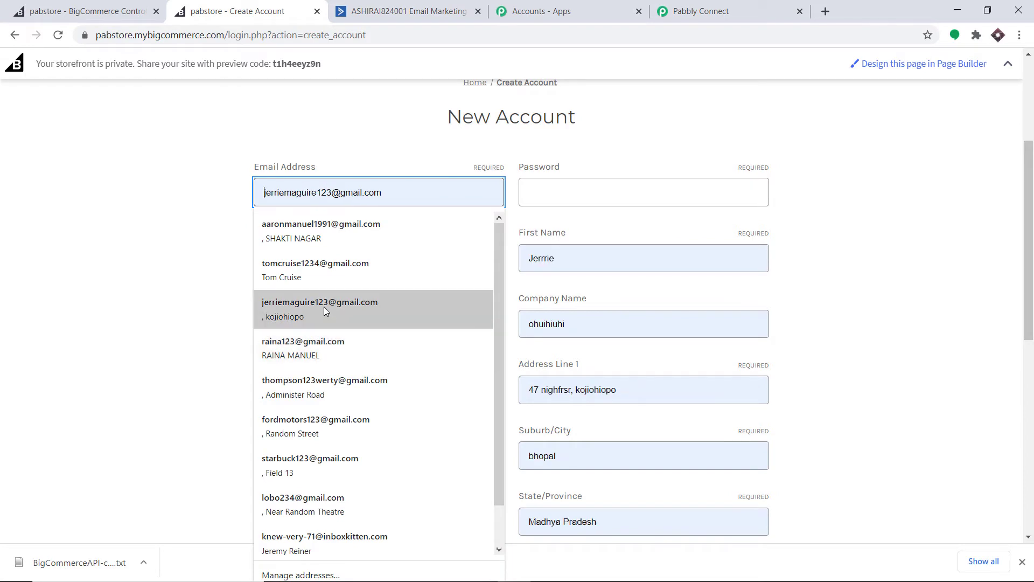
click(324, 306)
click(340, 198)
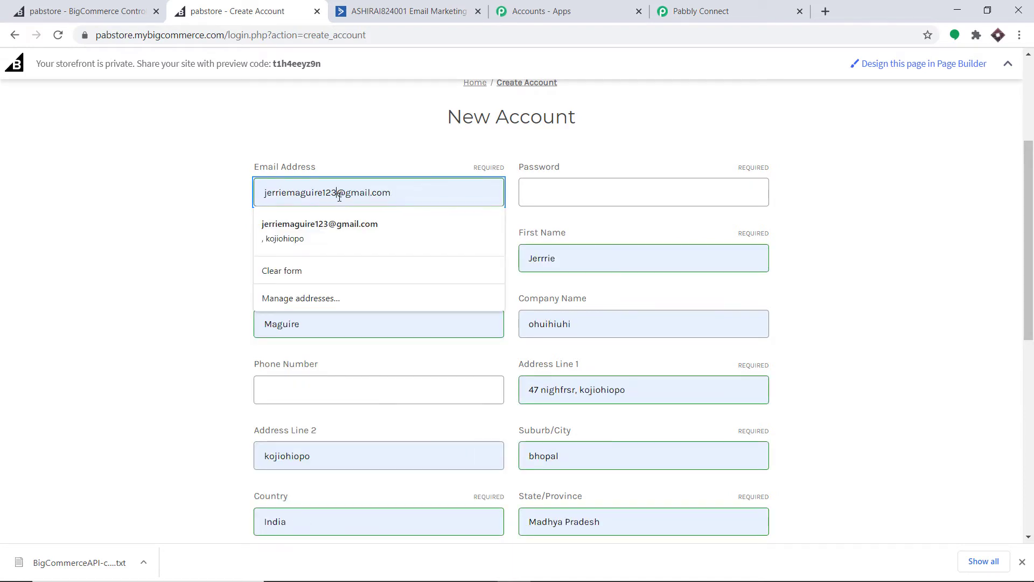
text(45)
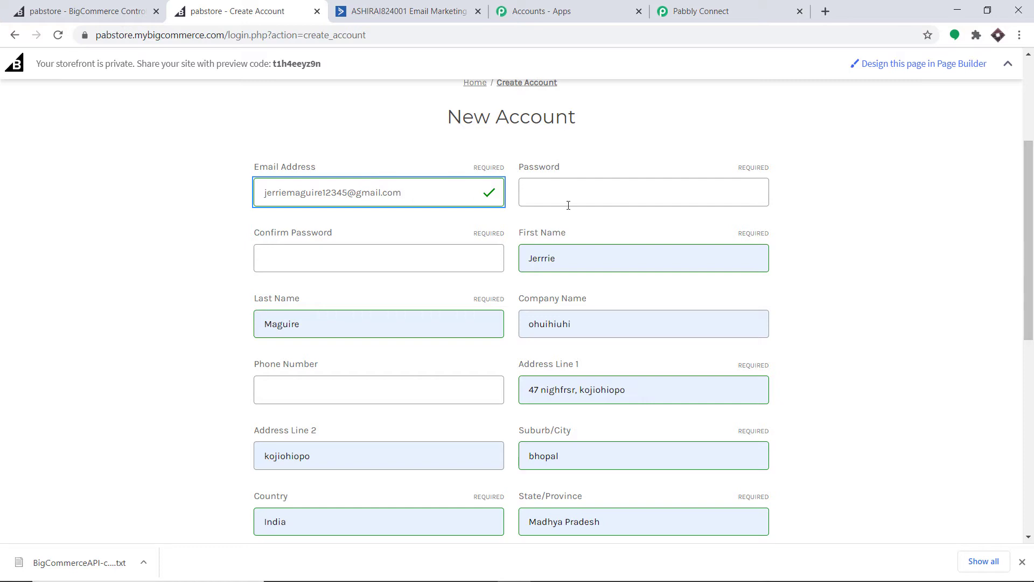
double_click(528, 264)
text(Jerr)
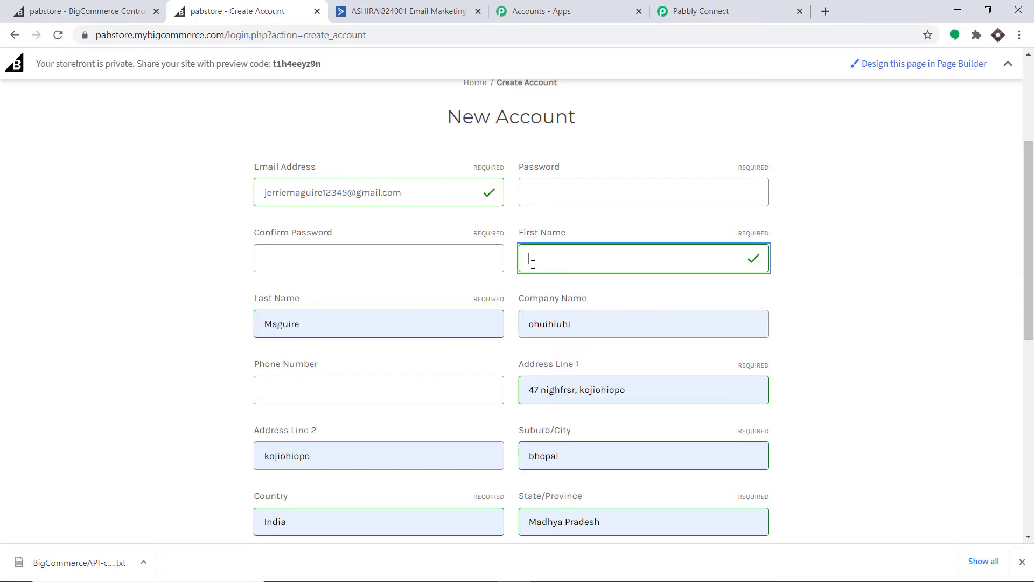
text(y)
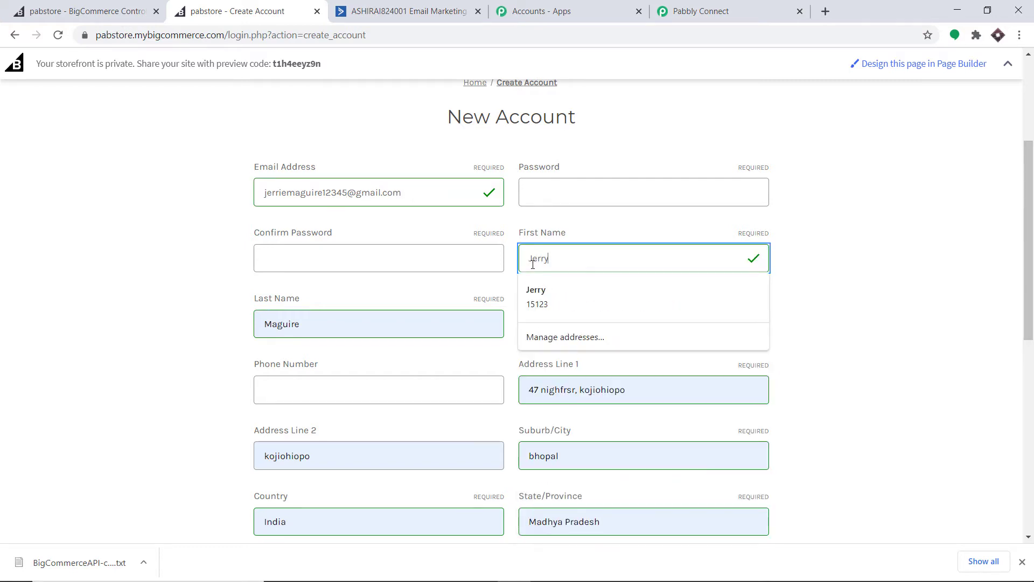
Enter and confirm the password, pass the reCAPTCHA, and create the account, then return to Pabbly Connect
click(570, 197)
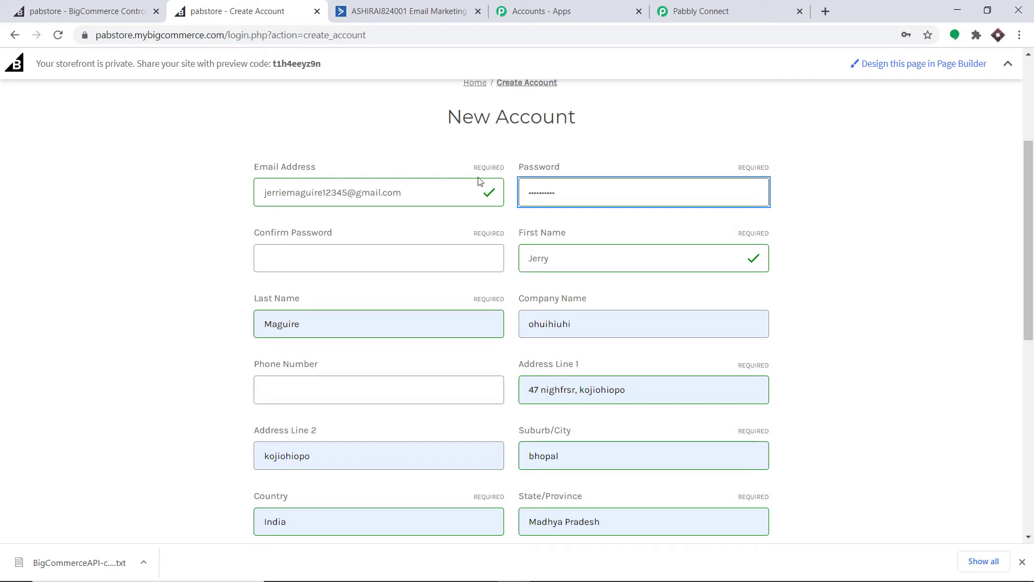
click(400, 261)
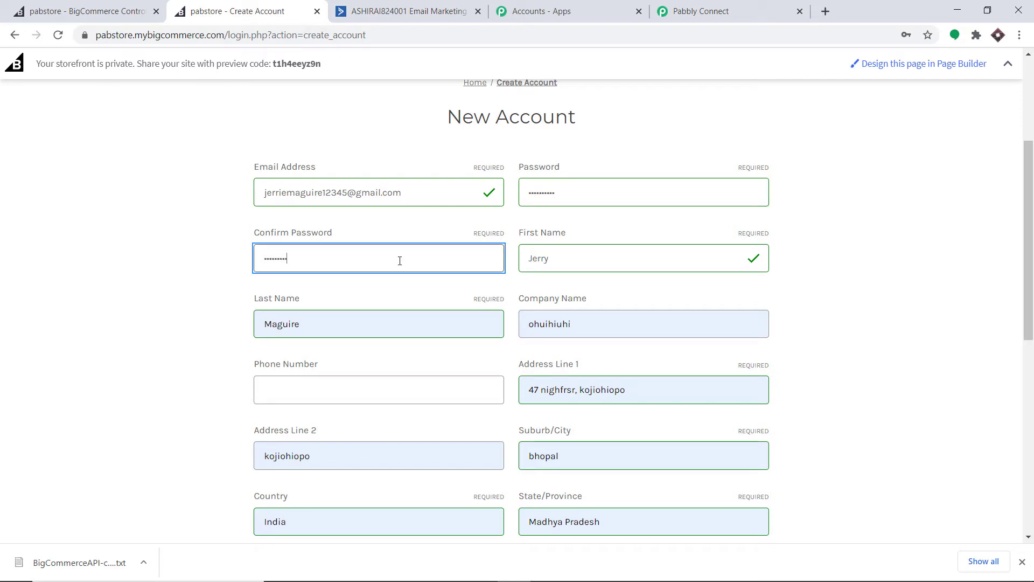
scroll(410, 245, down, 2)
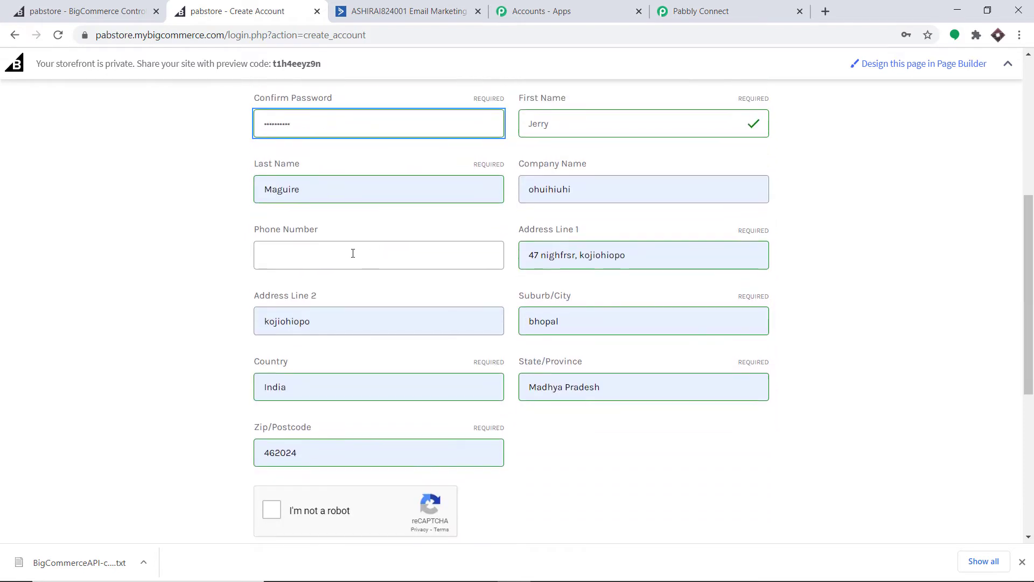
scroll(377, 253, down, 2)
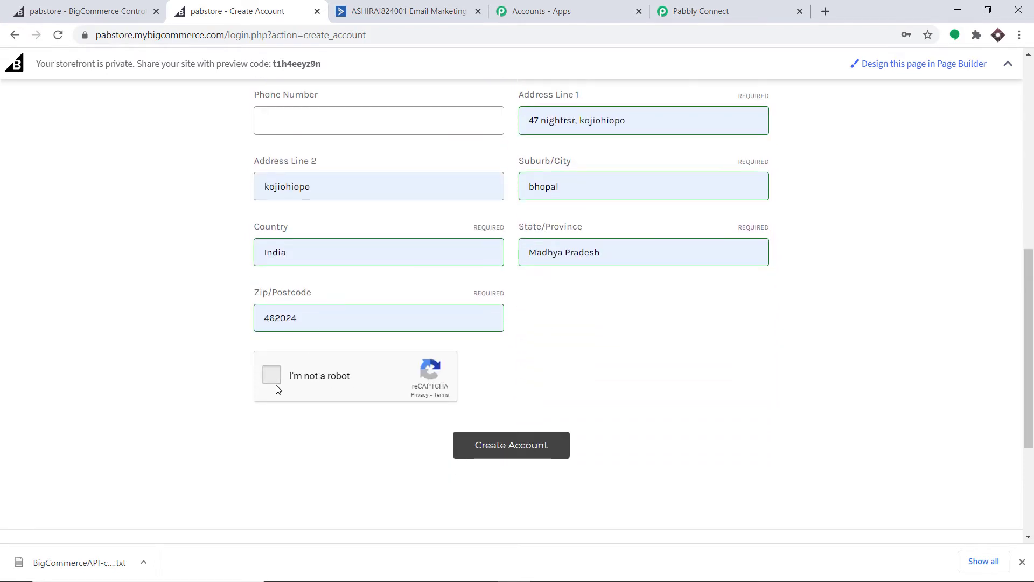
click(272, 383)
click(544, 453)
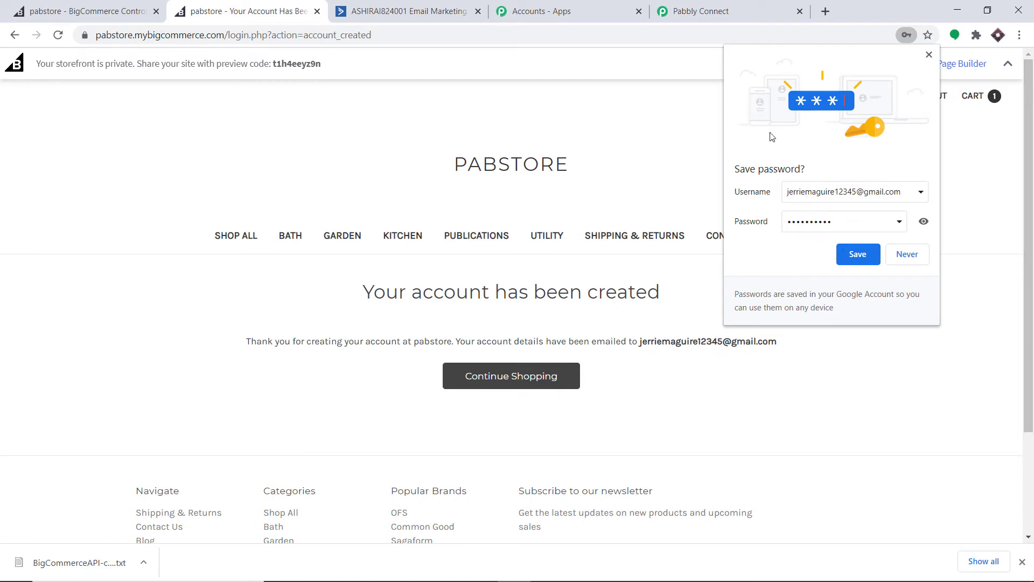
click(929, 55)
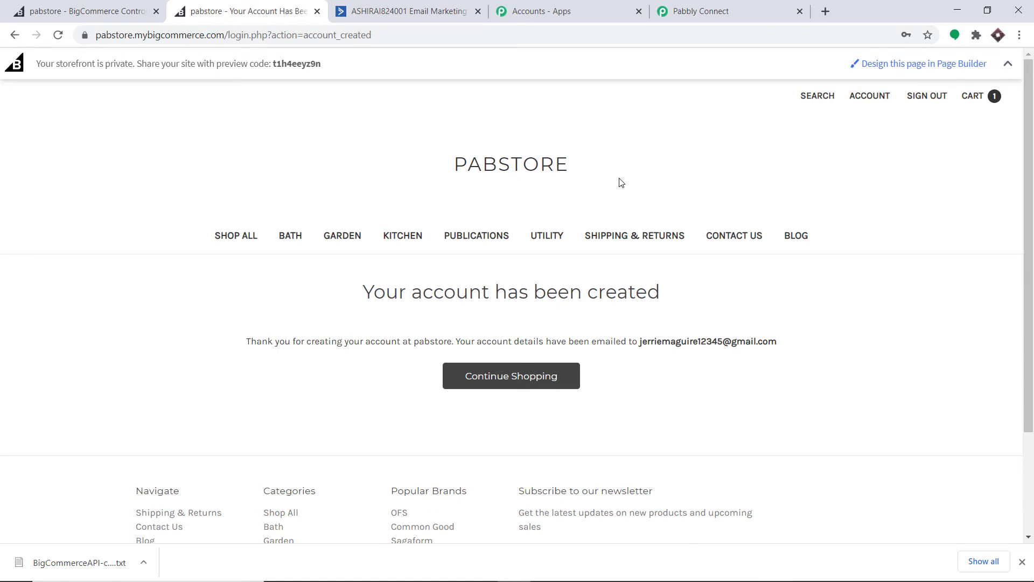
click(700, 10)
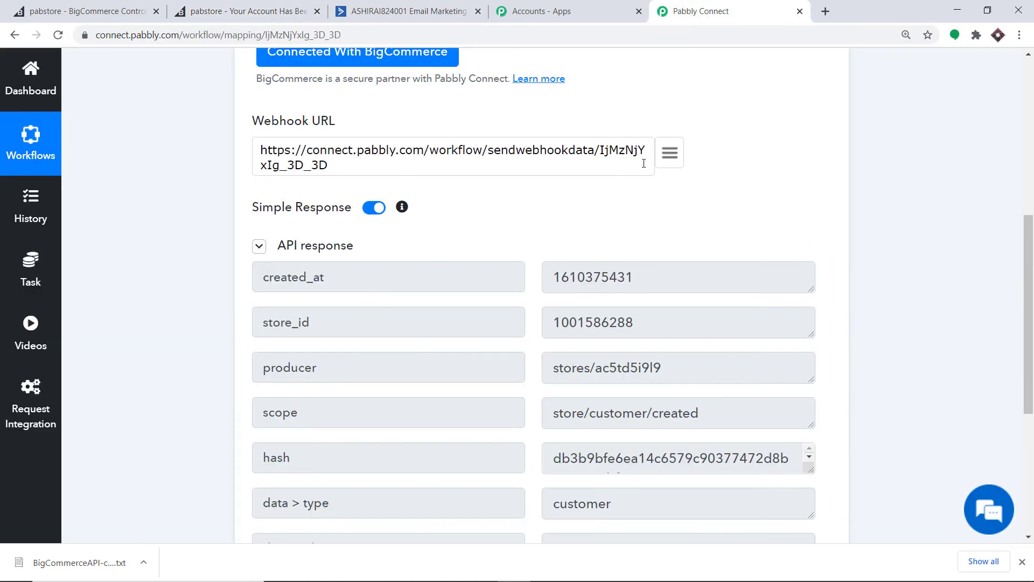
Review the trigger response showing customer id 31 and add an action step below the trigger
scroll(623, 212, down, 2)
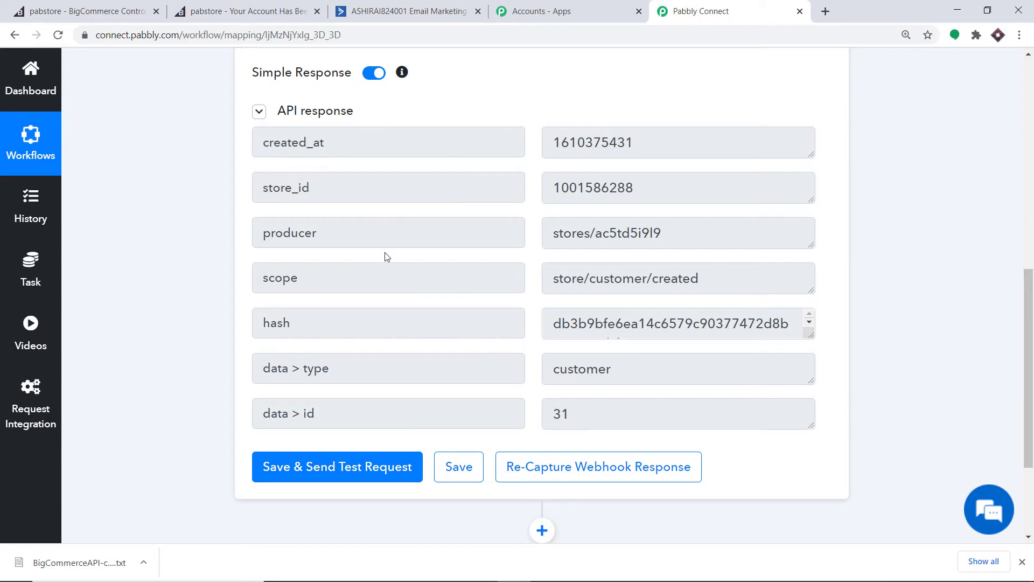
scroll(377, 266, down, 3)
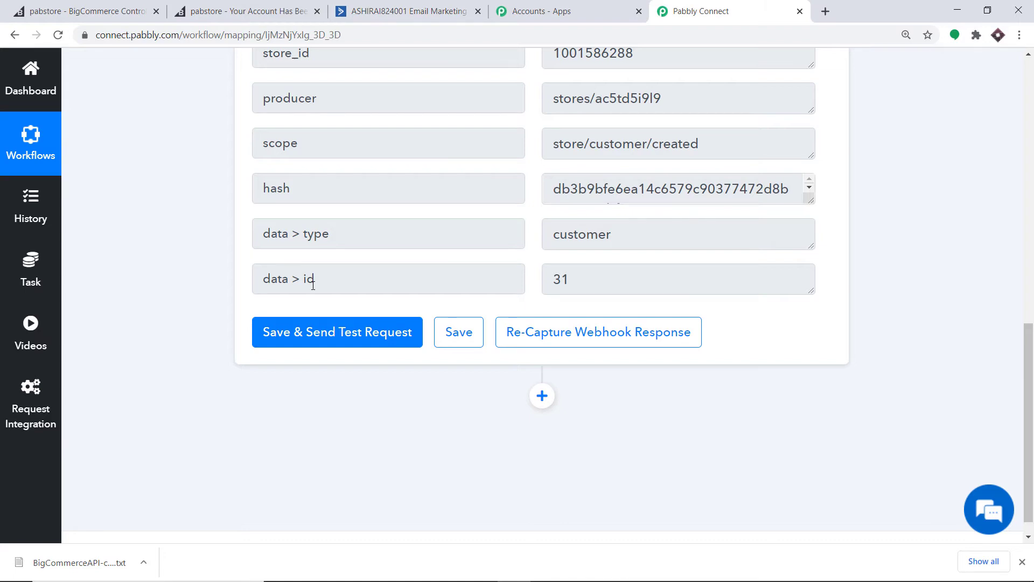
click(541, 398)
drag(1031, 371, 1031, 467)
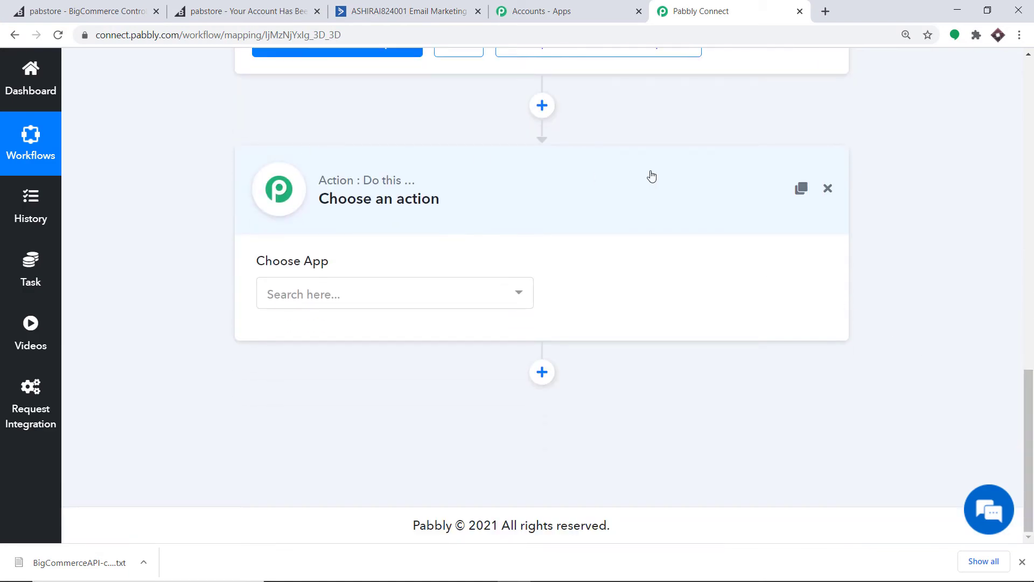
Pick BigCommerce via a 'bigc' search, choose the Get Customer By Id event, and start connecting it
click(451, 291)
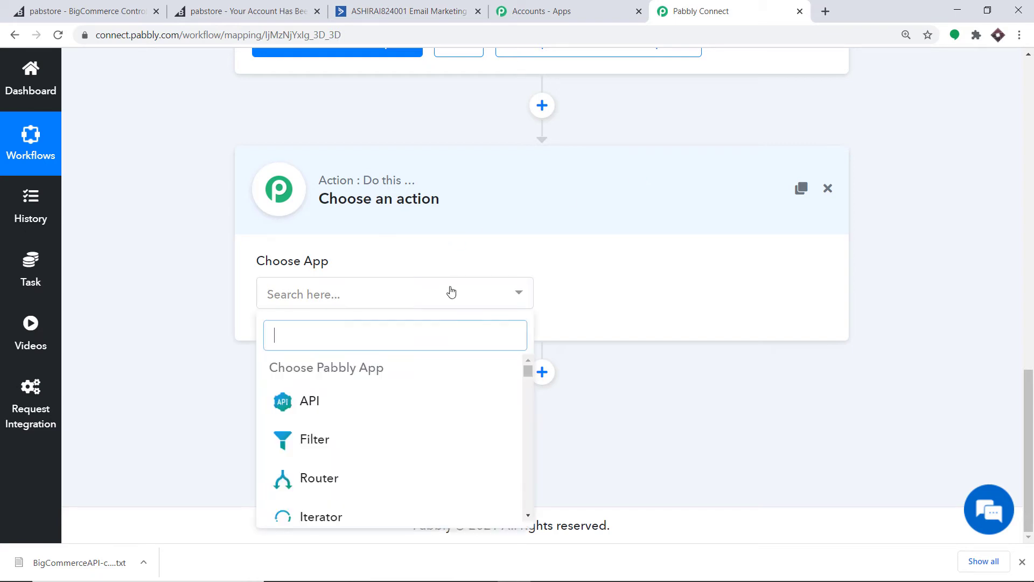
text(bigc)
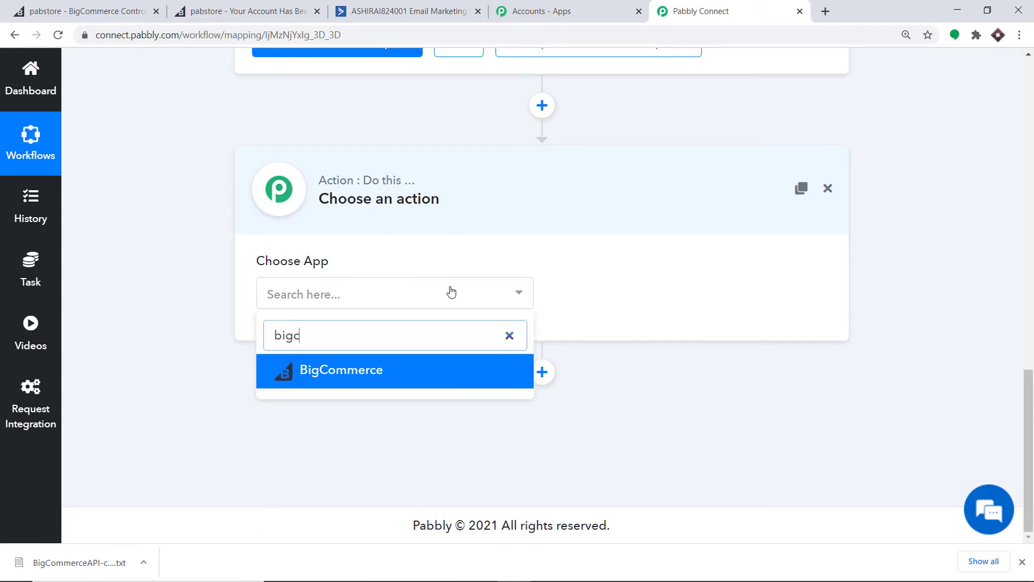
click(373, 368)
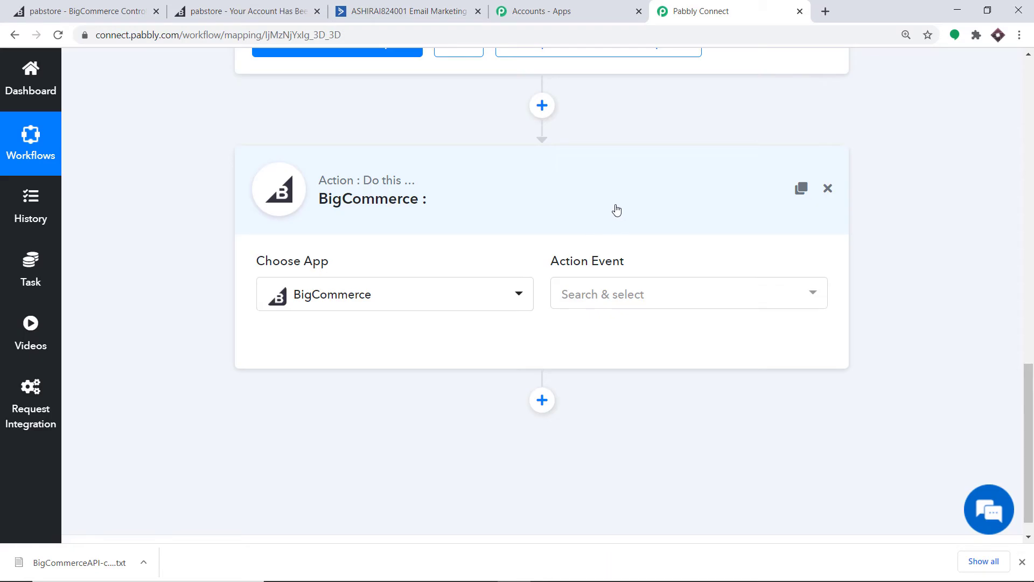
click(618, 303)
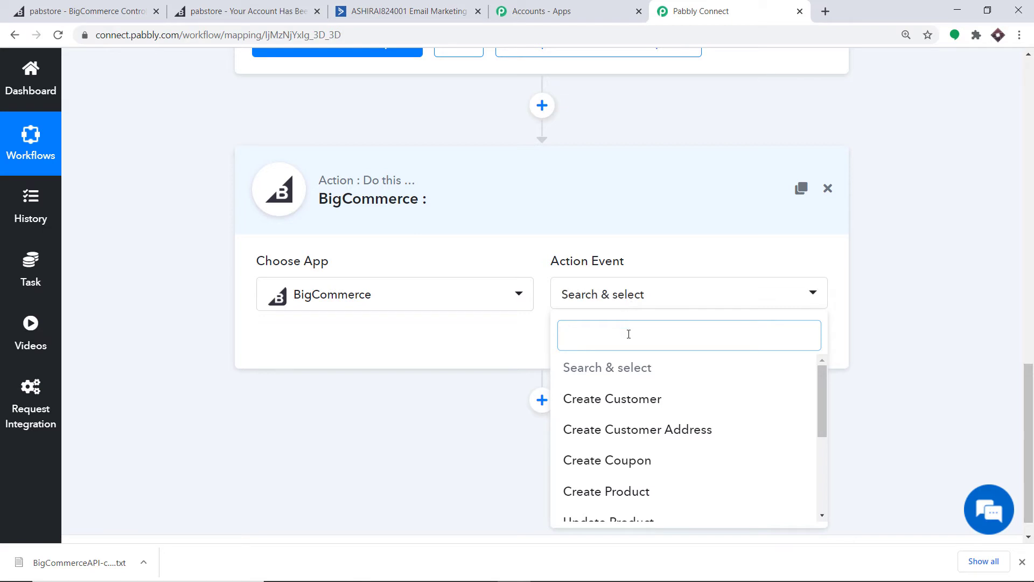
scroll(636, 377, down, 3)
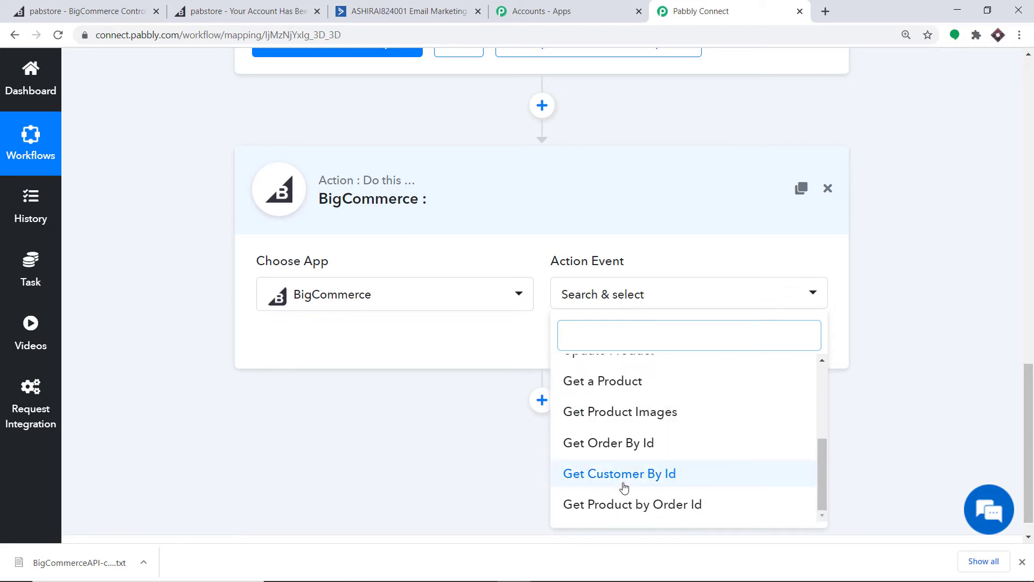
click(623, 474)
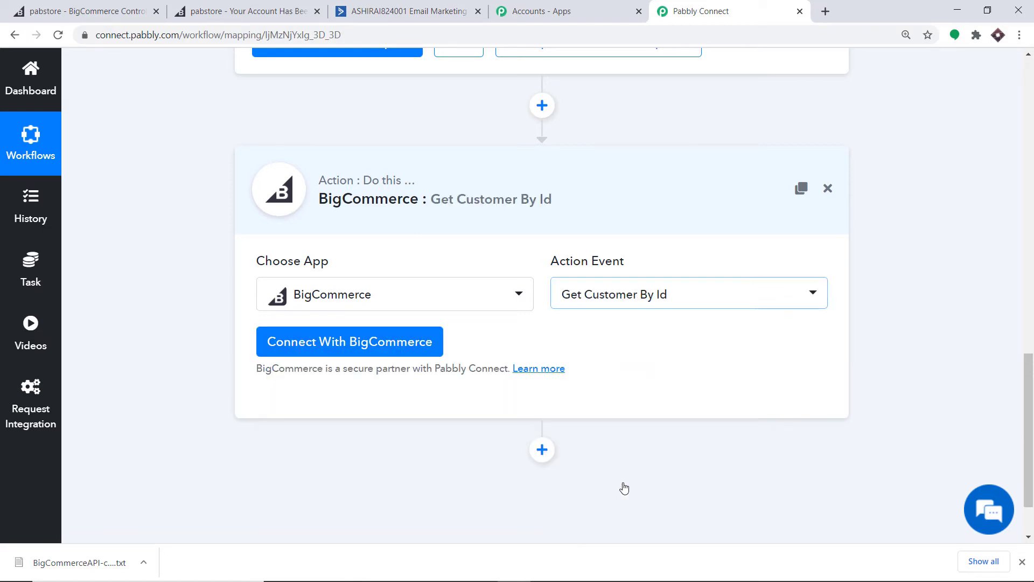
click(392, 341)
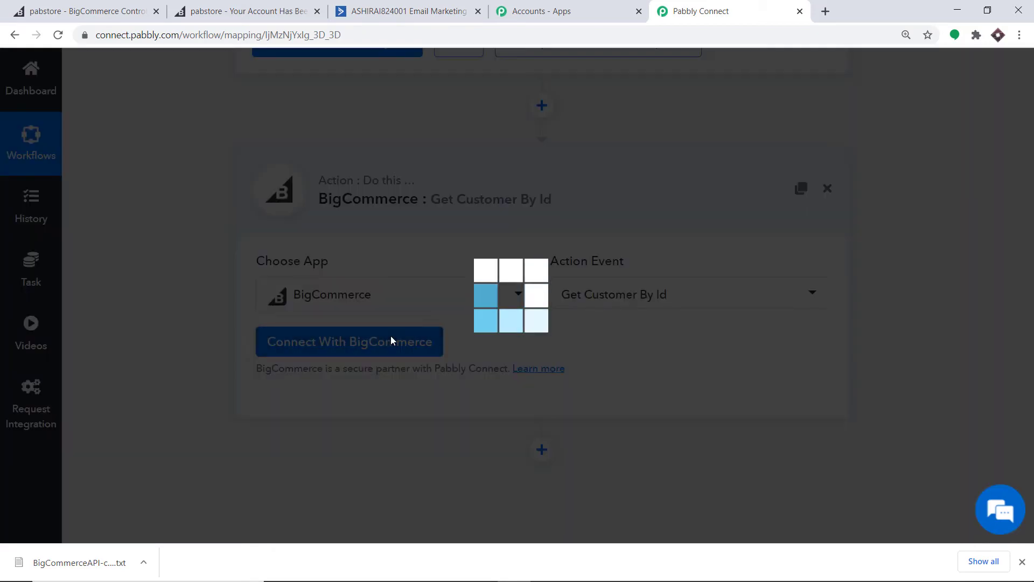
Select the saved BigCommerce #18 credentials for the step and save them
scroll(491, 213, down, 1)
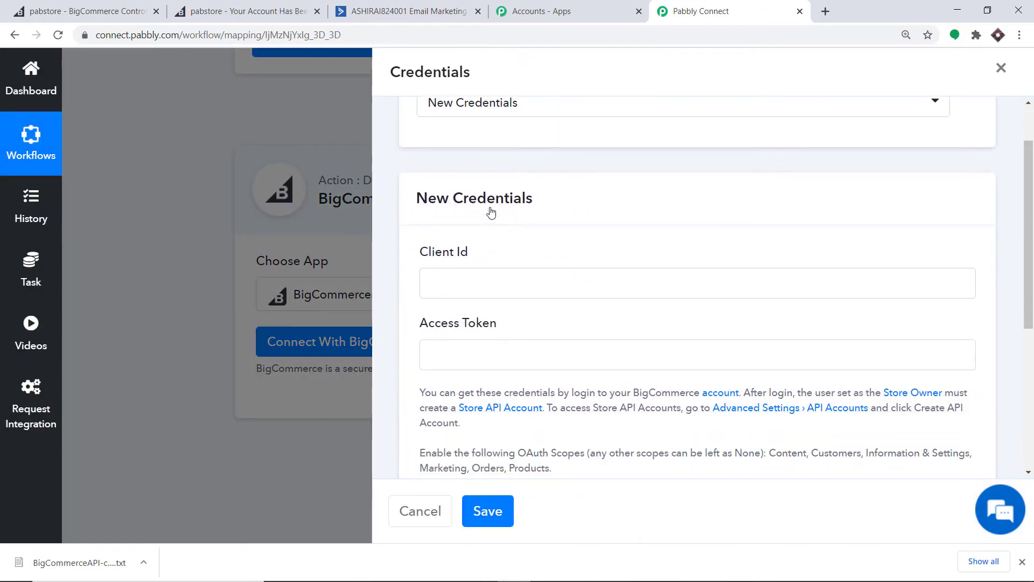
scroll(491, 214, down, 1)
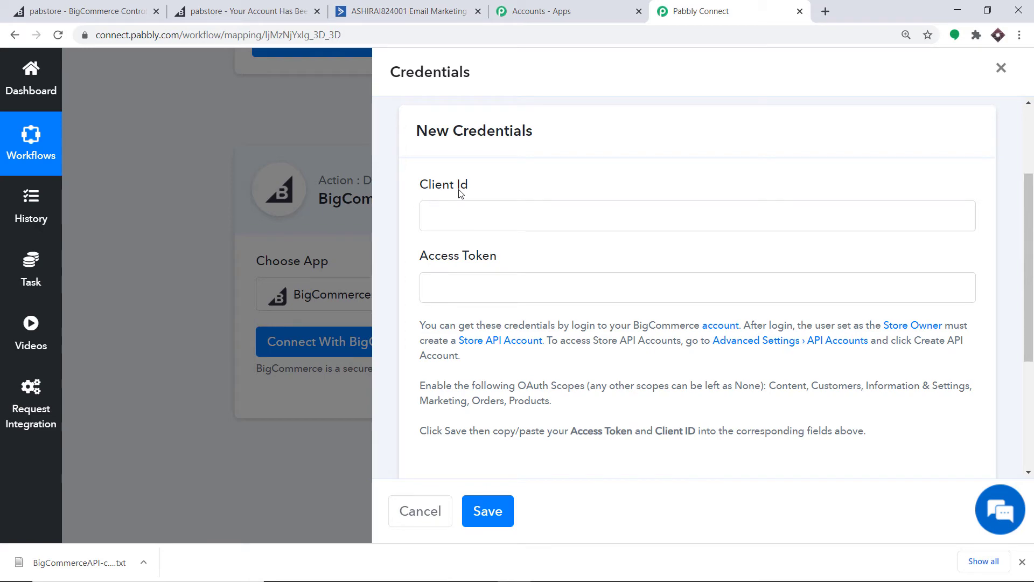
scroll(607, 302, down, 2)
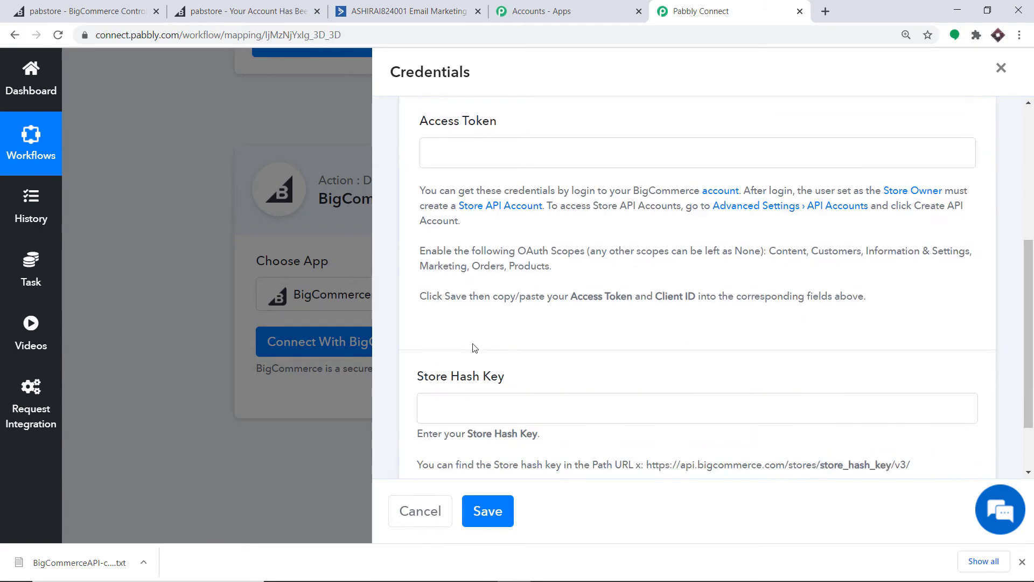
scroll(578, 367, up, 4)
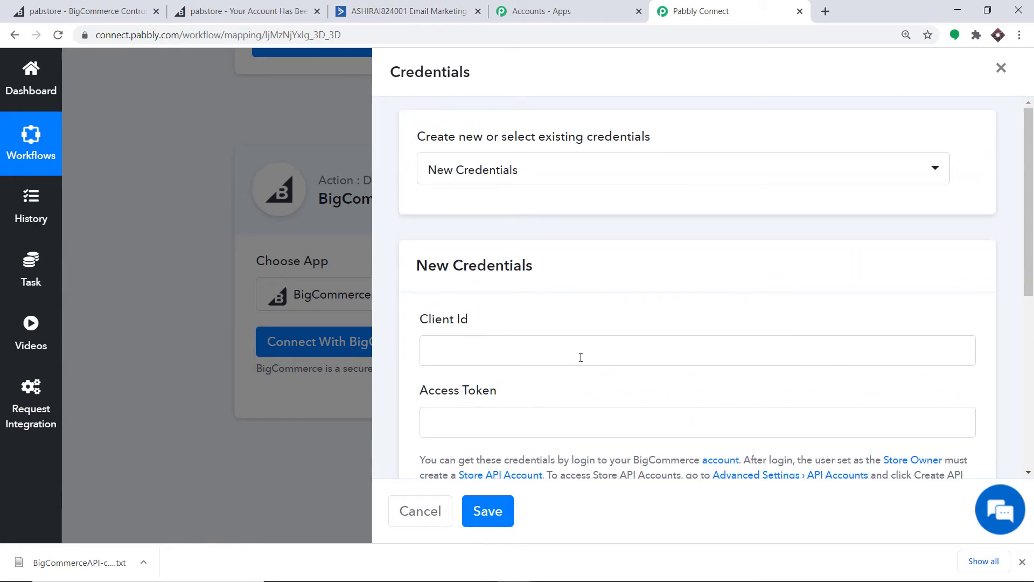
click(563, 164)
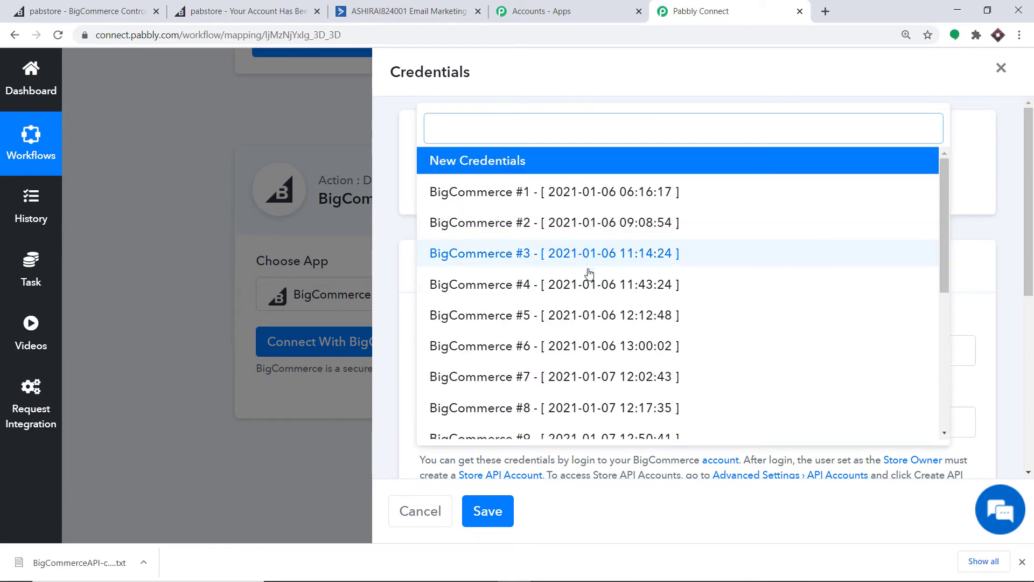
scroll(588, 277, down, 2)
scroll(589, 285, down, 3)
click(490, 423)
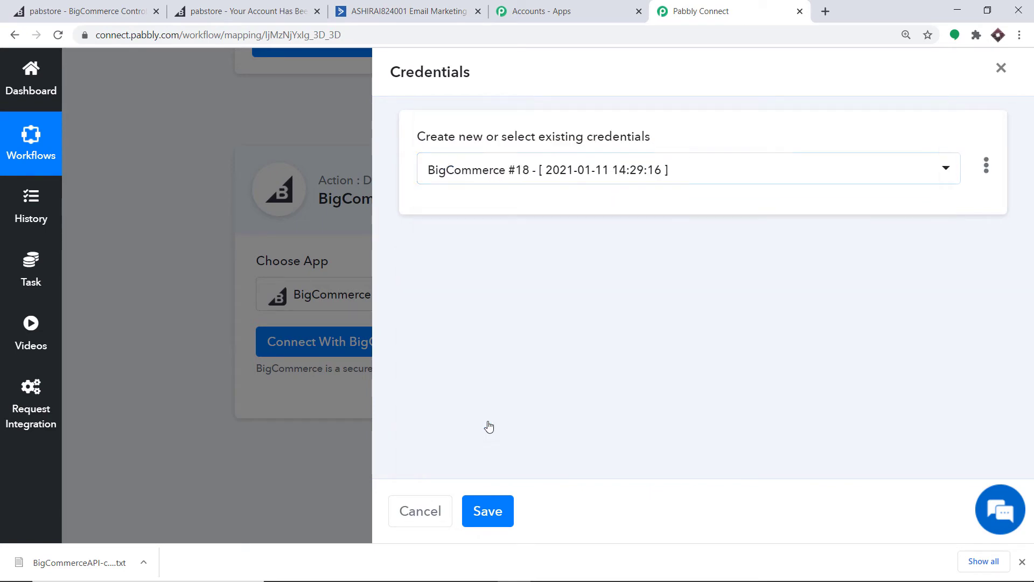
click(481, 510)
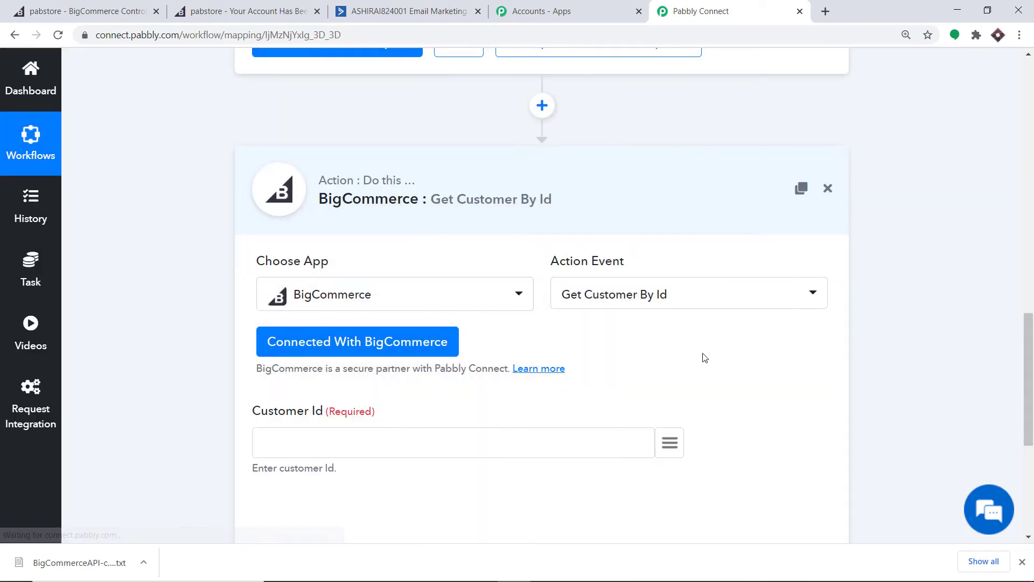
Map Customer Id to '1. data > id : 31' from the trigger and send a test request
scroll(693, 284, down, 2)
scroll(635, 208, down, 1)
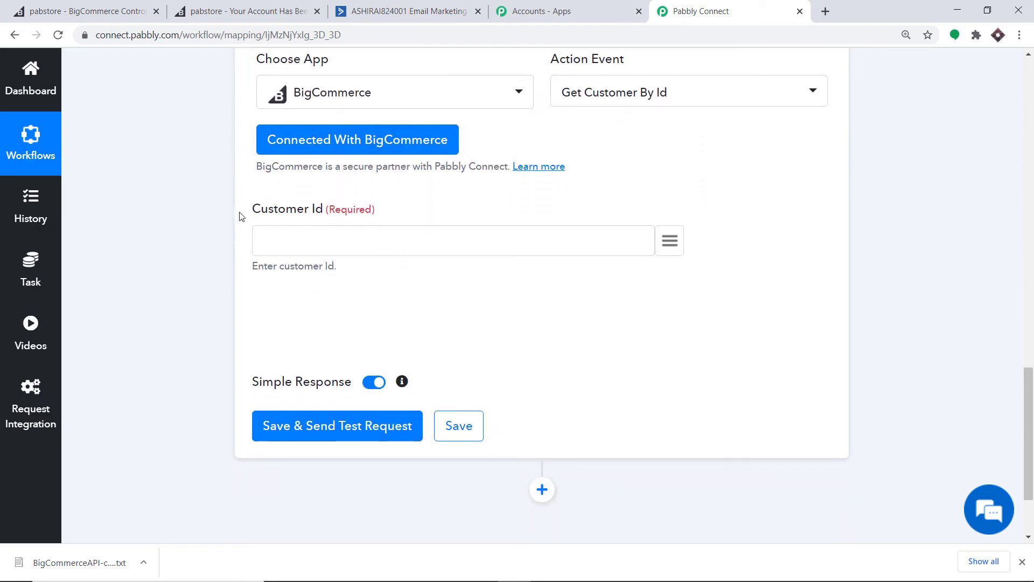
scroll(357, 235, up, 8)
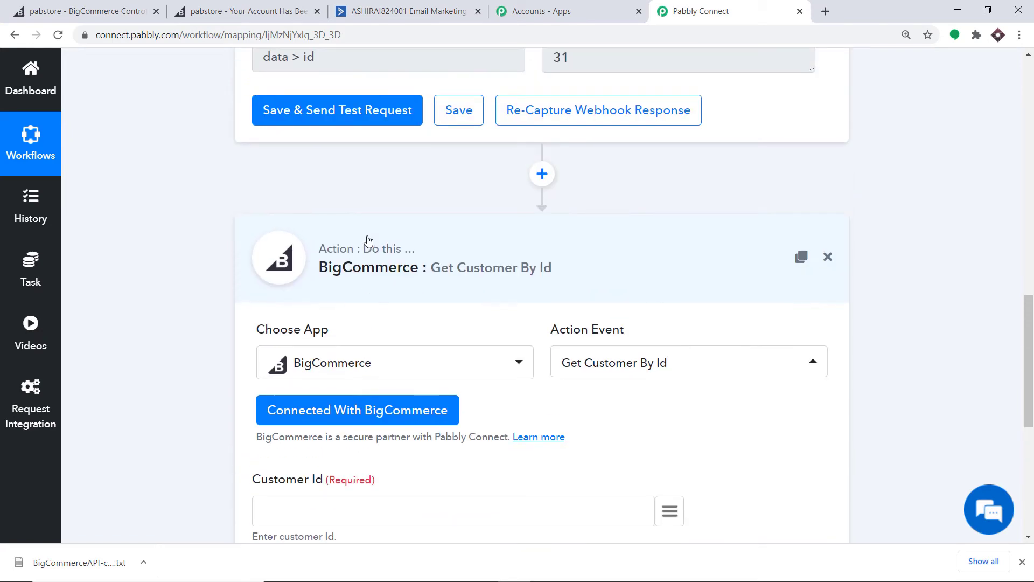
scroll(340, 259, down, 5)
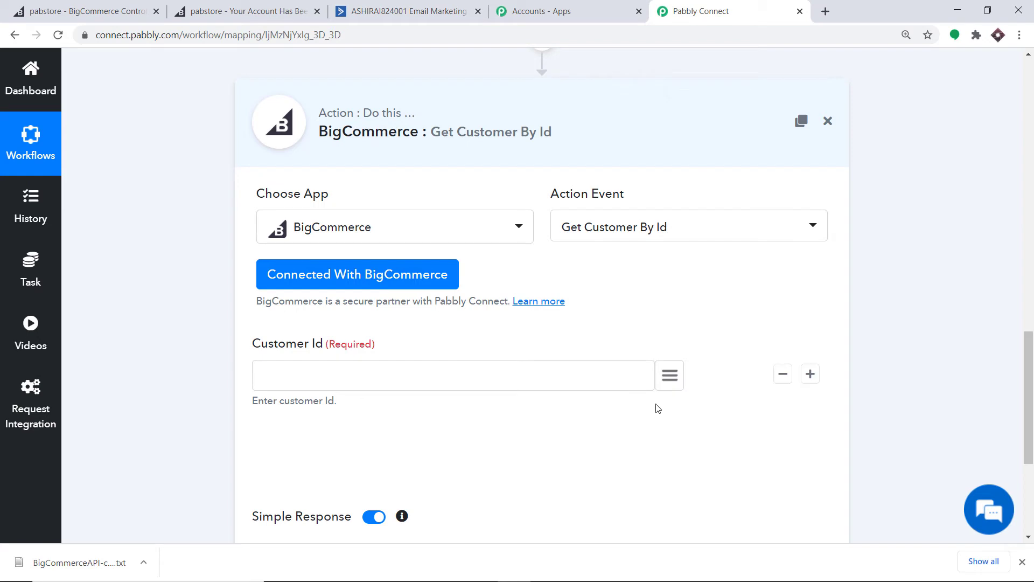
click(669, 383)
text(da)
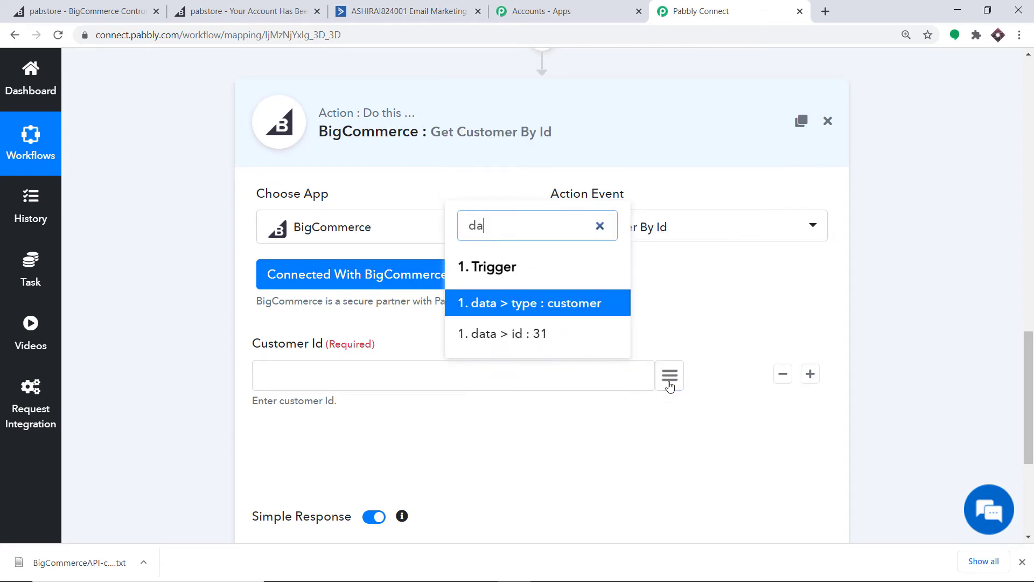
text(t)
click(531, 335)
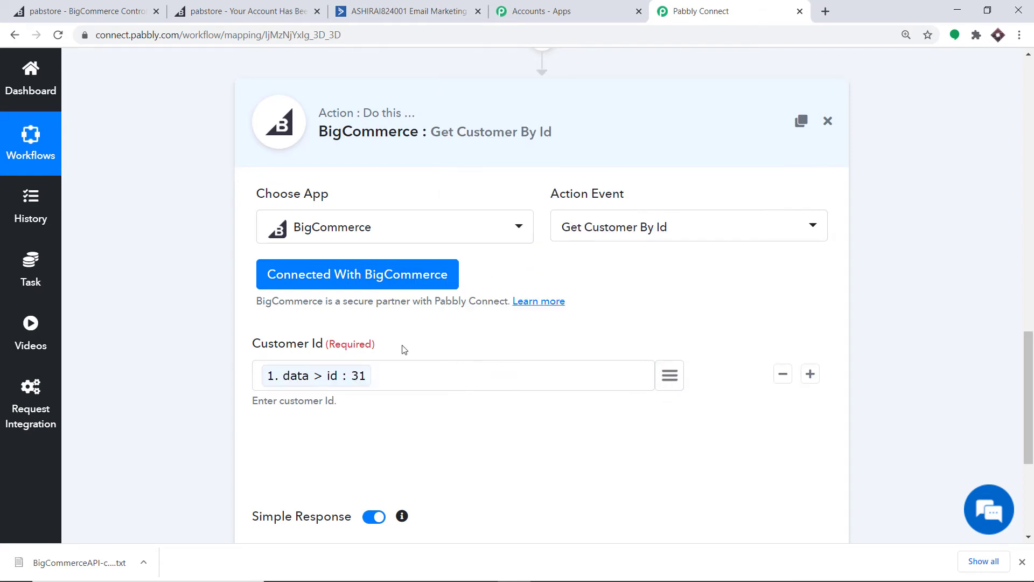
scroll(482, 330, down, 3)
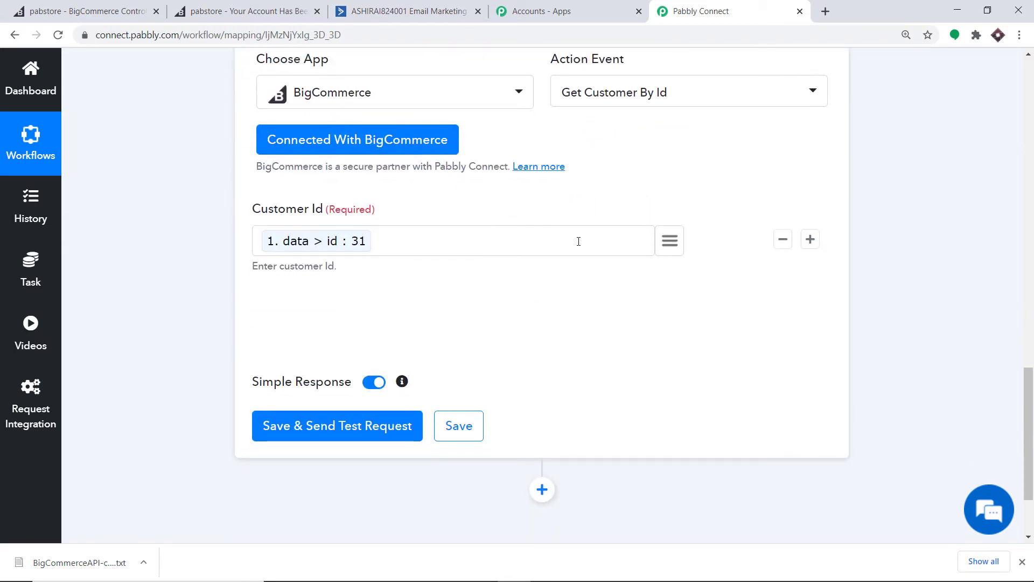
click(314, 428)
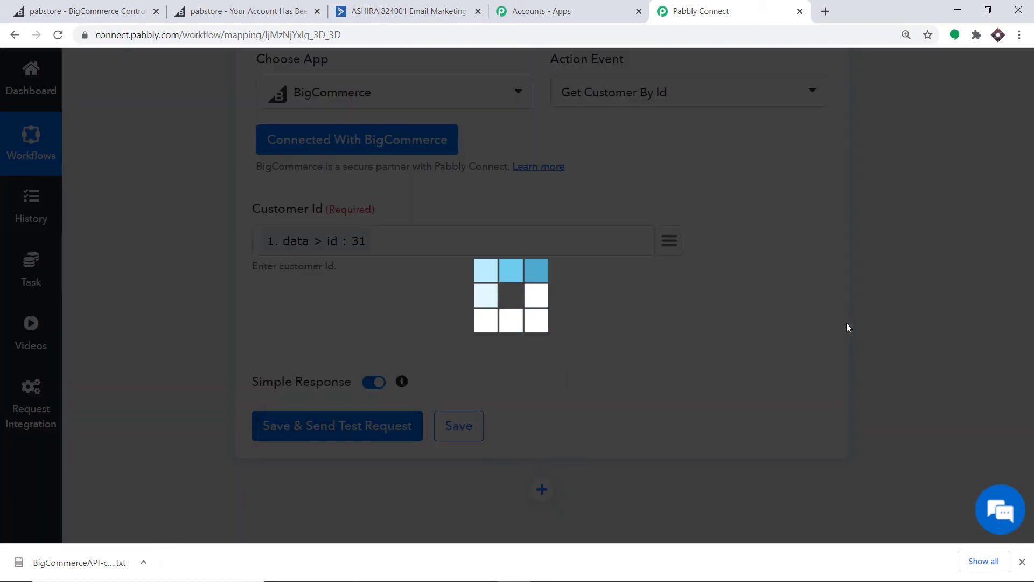
Scroll through customer 31's returned record, including accepts_marketing 1 and the addresses URL
scroll(807, 333, down, 1)
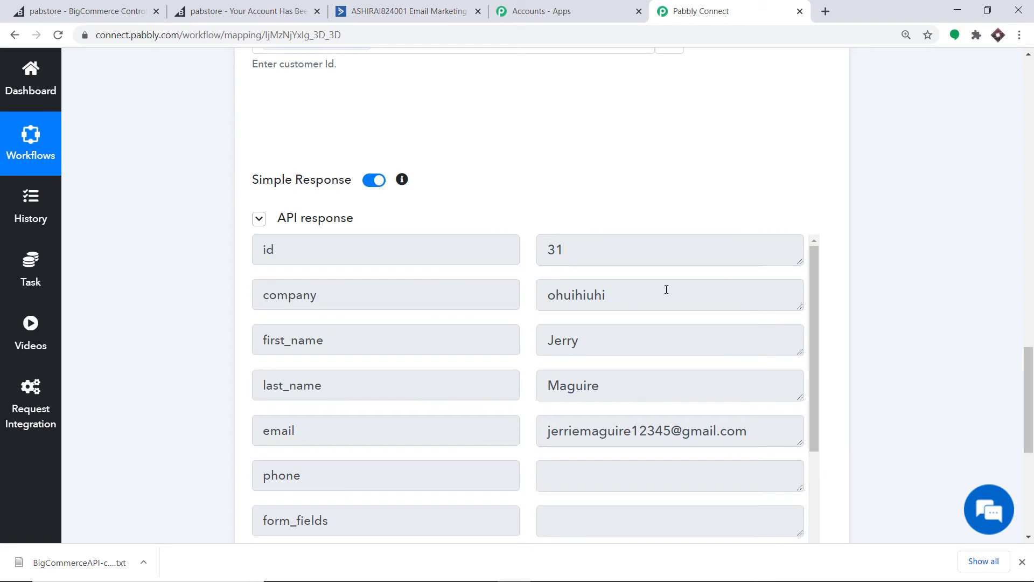
scroll(332, 302, down, 1)
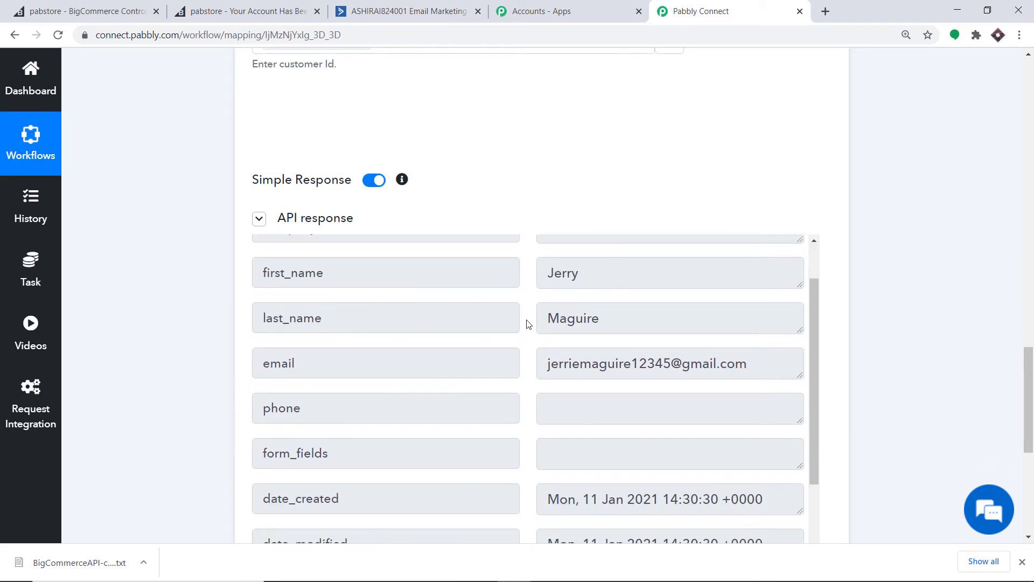
scroll(584, 330, down, 1)
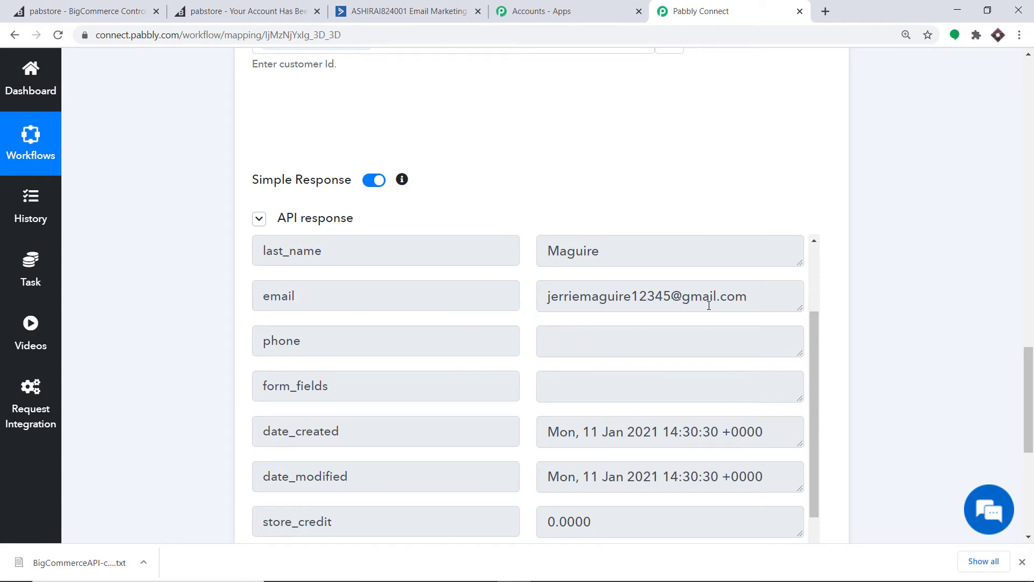
scroll(708, 304, down, 3)
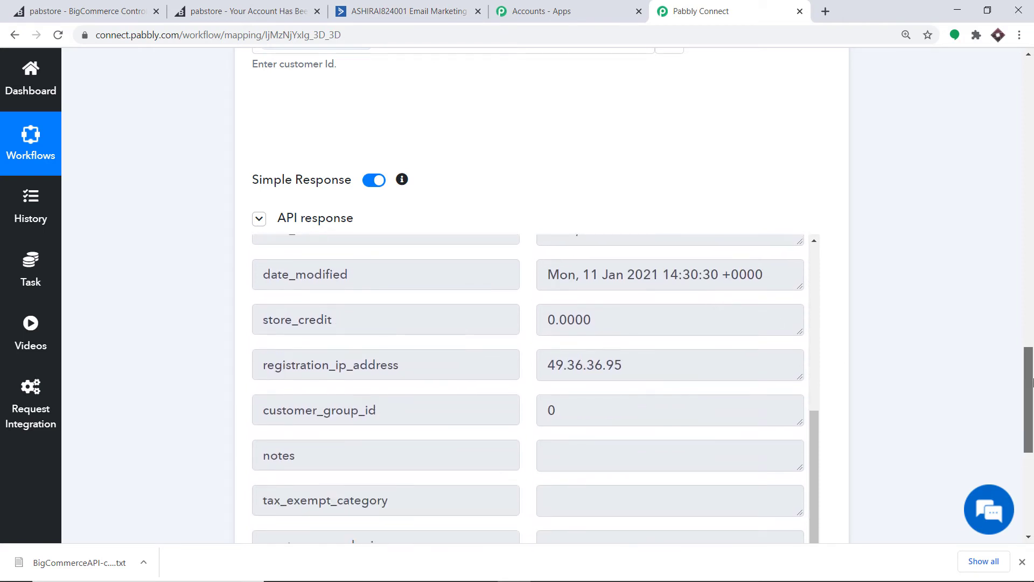
scroll(1032, 381, down, 5)
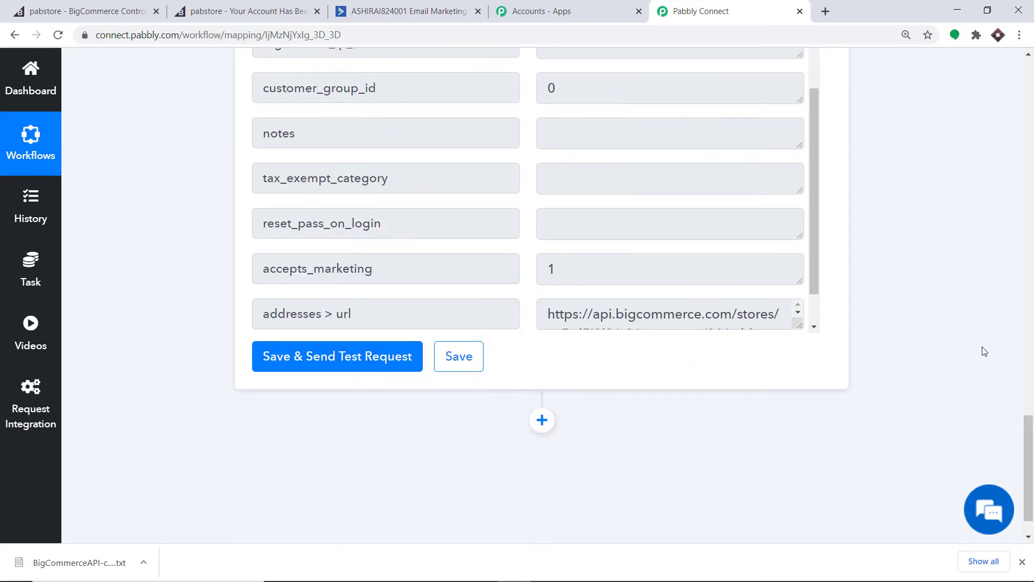
scroll(964, 289, down, 1)
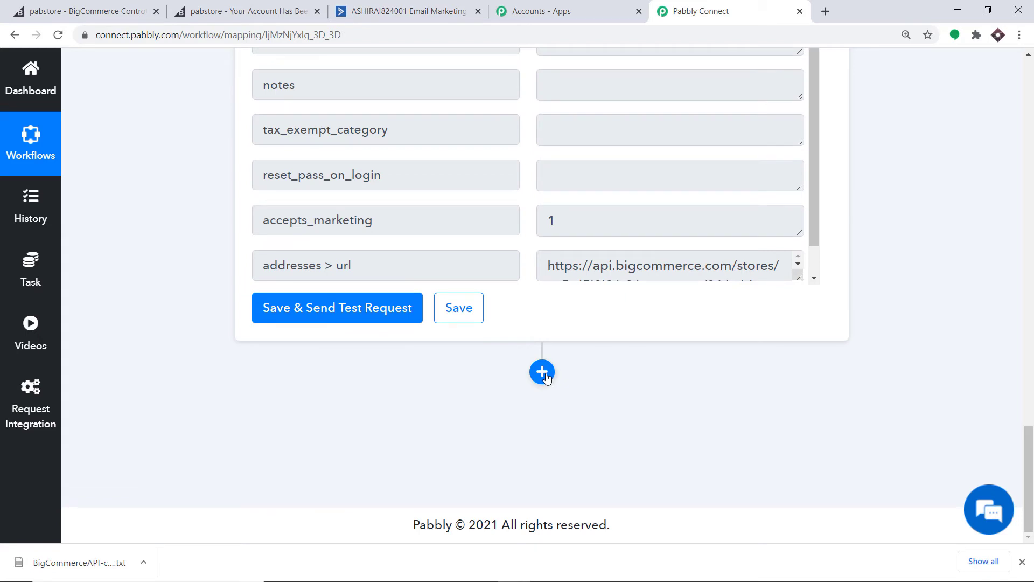
Add a step after the lookup, choosing ActiveCampaign via an 'activ' search and the Create a Contact event
click(542, 372)
scroll(1031, 485, down, 4)
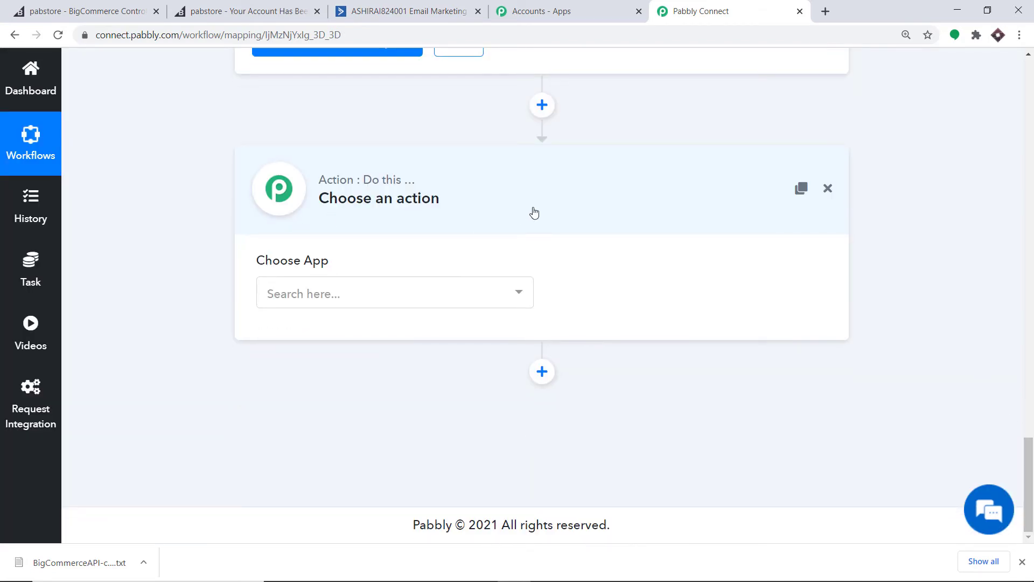
click(370, 292)
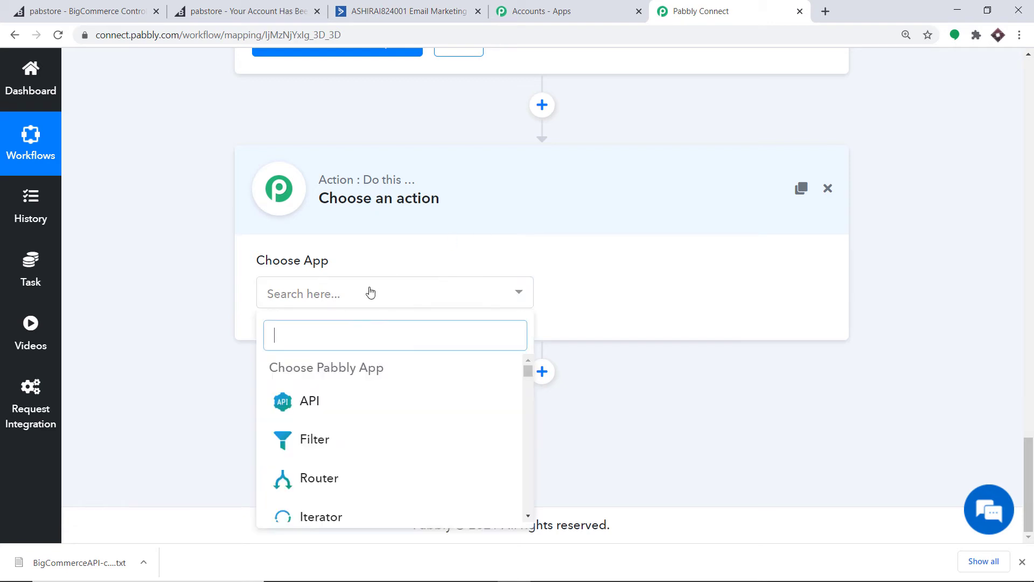
text(acti)
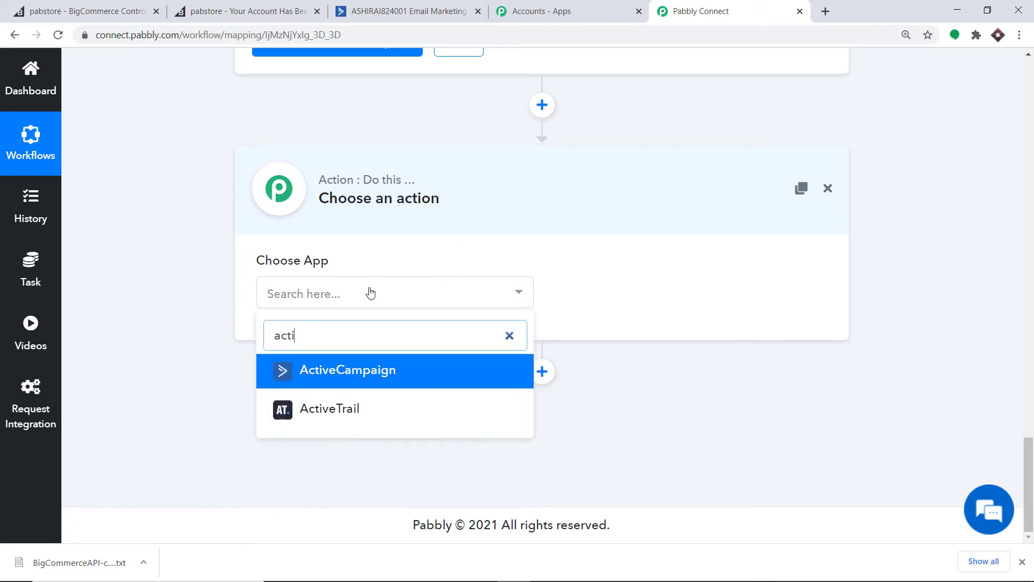
text(v)
click(324, 373)
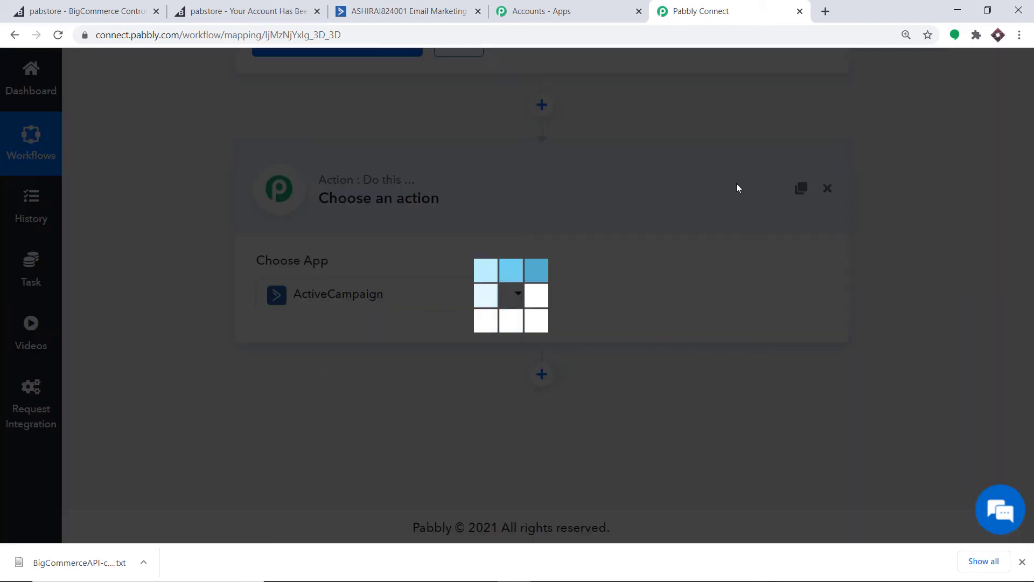
click(603, 296)
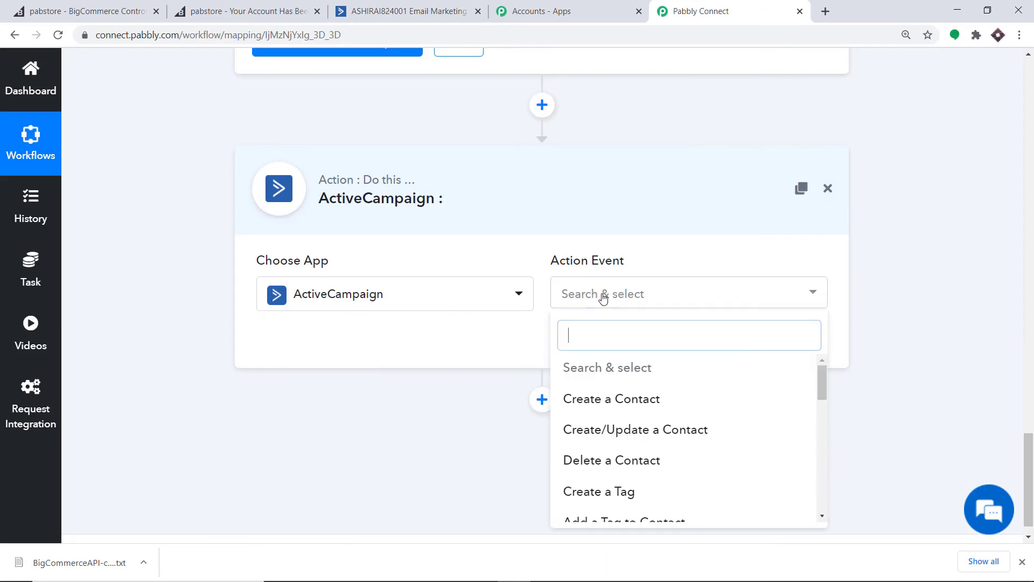
click(622, 399)
click(635, 296)
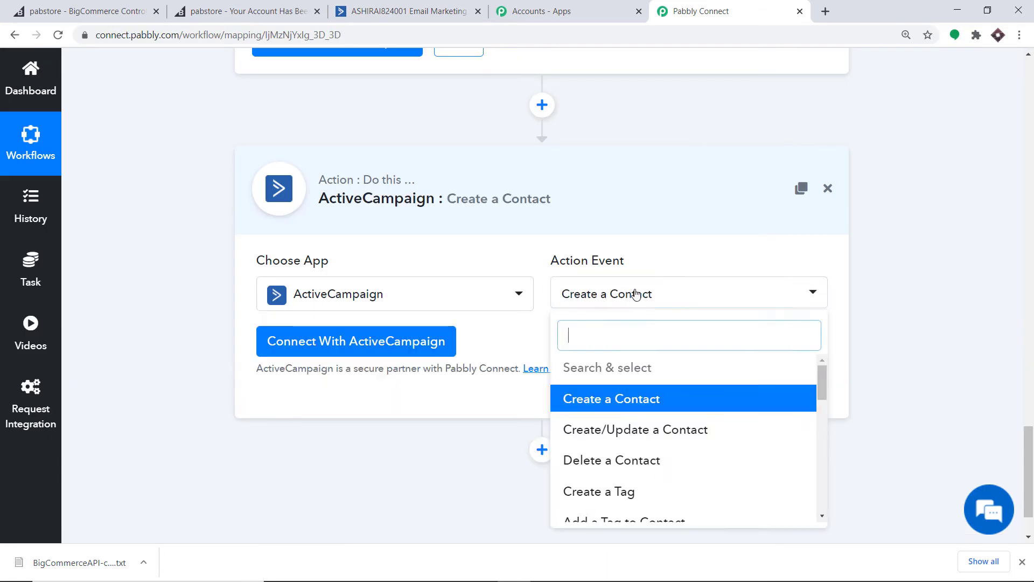
scroll(677, 474, down, 3)
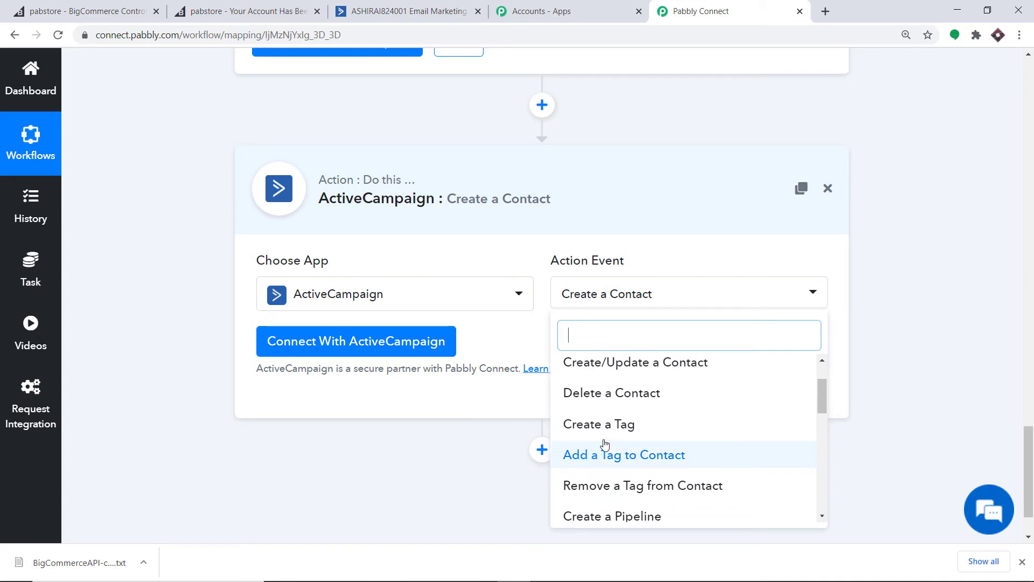
scroll(673, 444, down, 2)
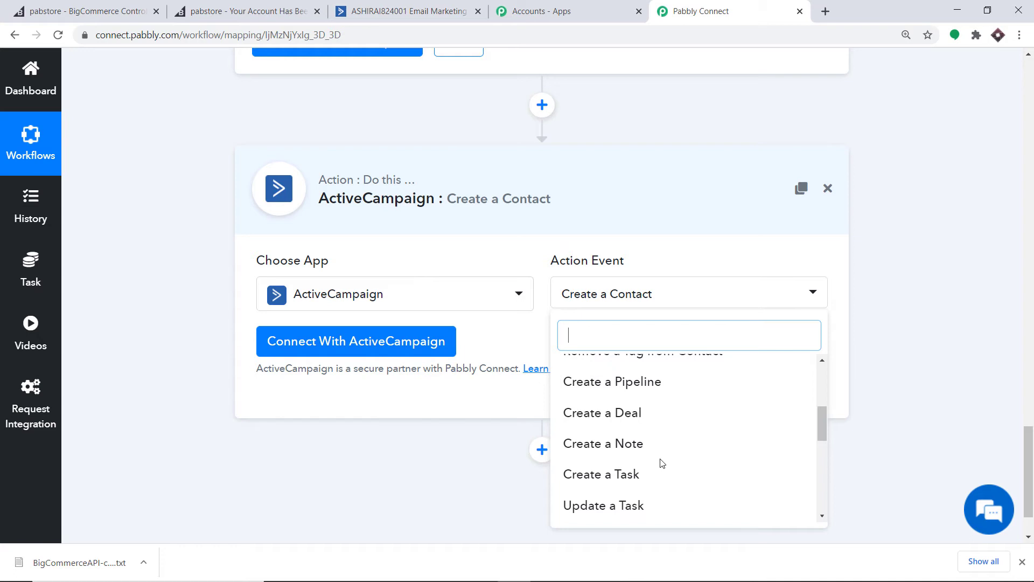
click(499, 342)
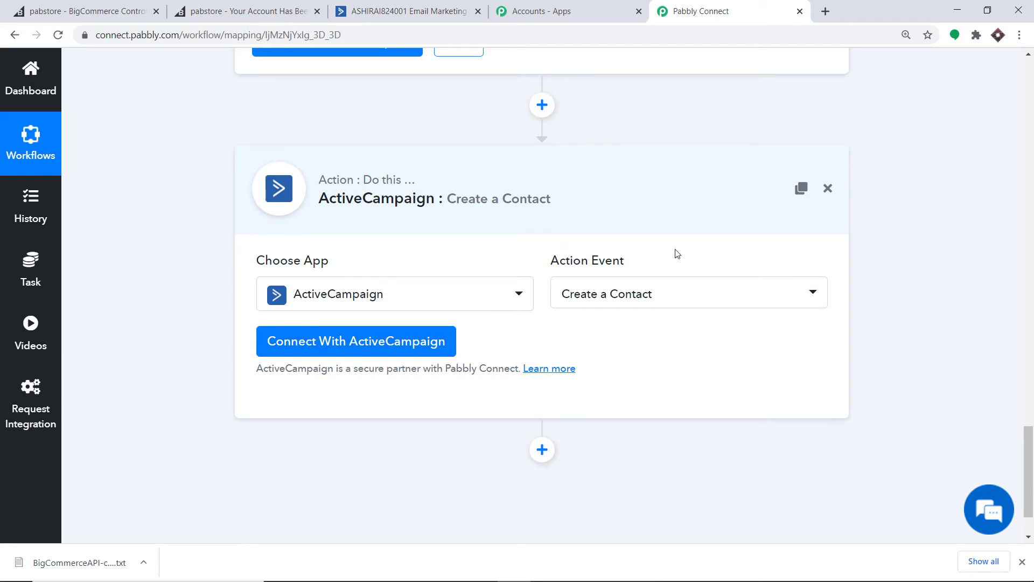
Open the ActiveCampaign New Credentials form for API Key and URL, then switch to the ActiveCampaign tab
click(311, 351)
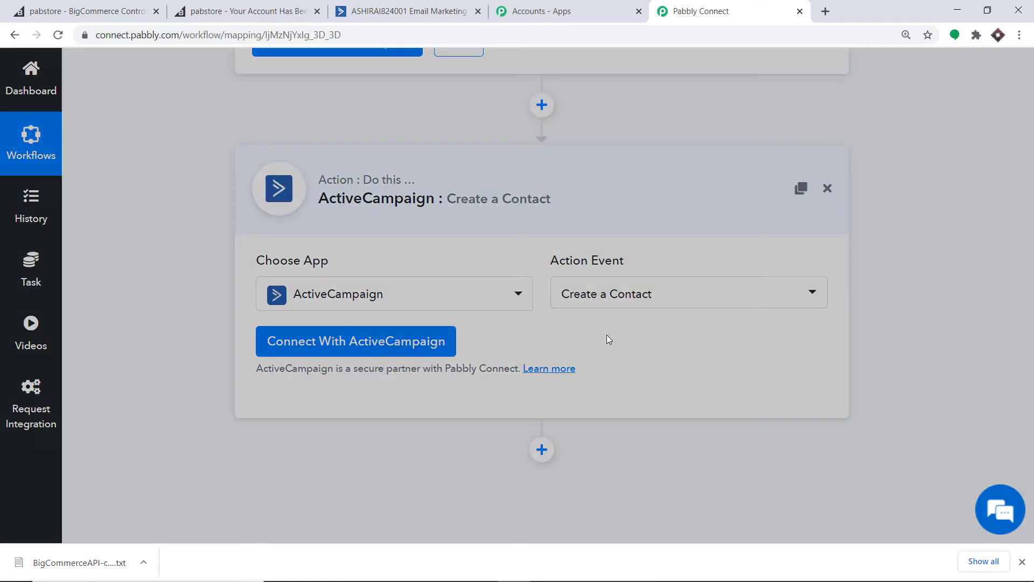
scroll(704, 305, down, 1)
scroll(706, 291, down, 1)
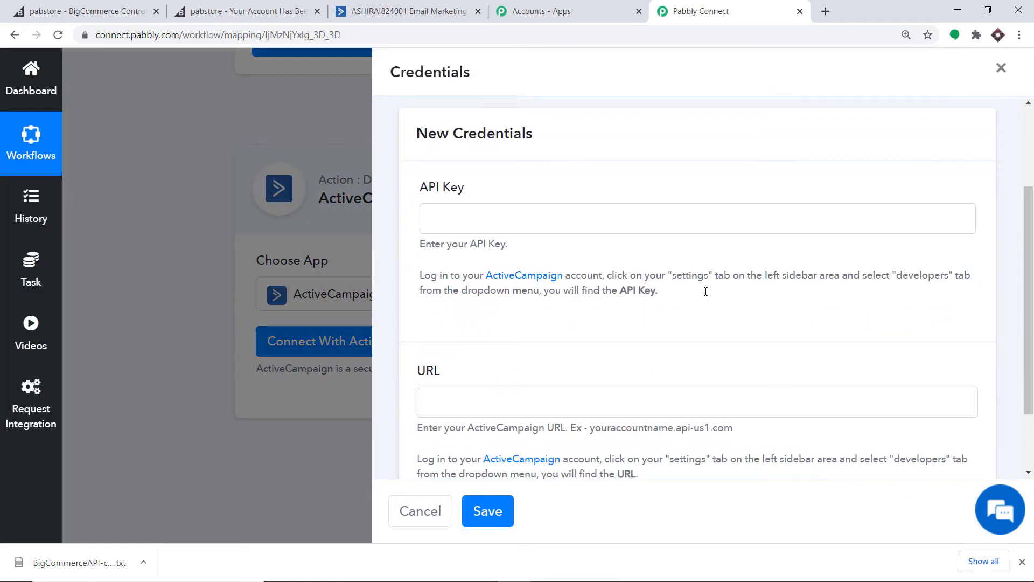
scroll(568, 185, down, 1)
scroll(511, 148, up, 1)
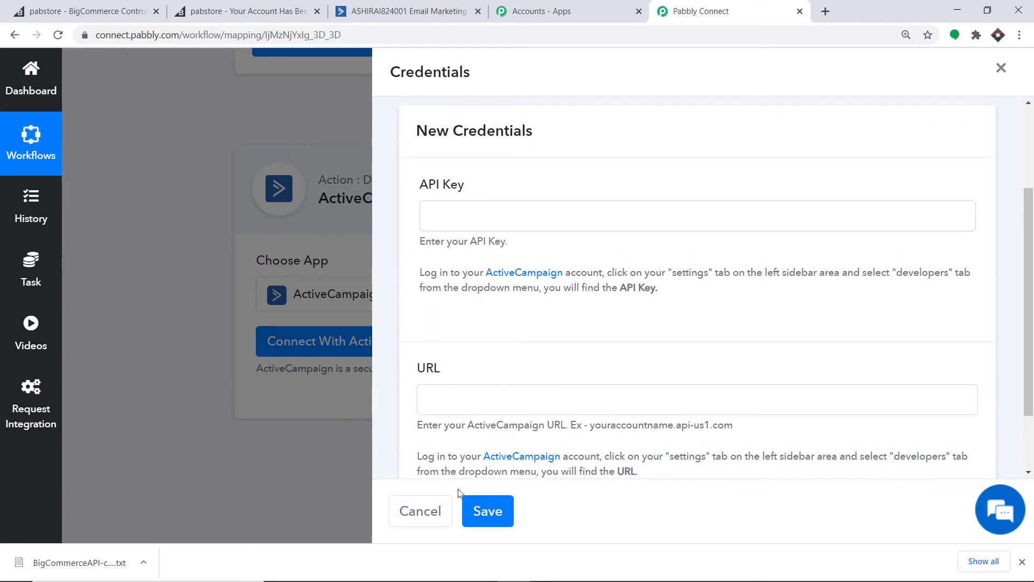
click(389, 7)
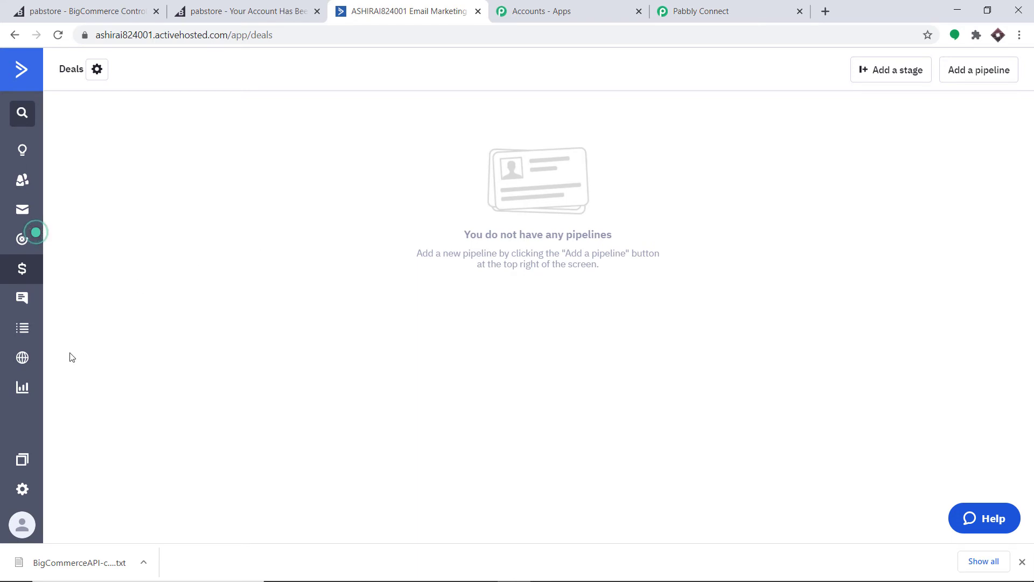
Copy the API access URL from ActiveCampaign's Developer settings and focus Pabbly's credentials URL field
click(31, 490)
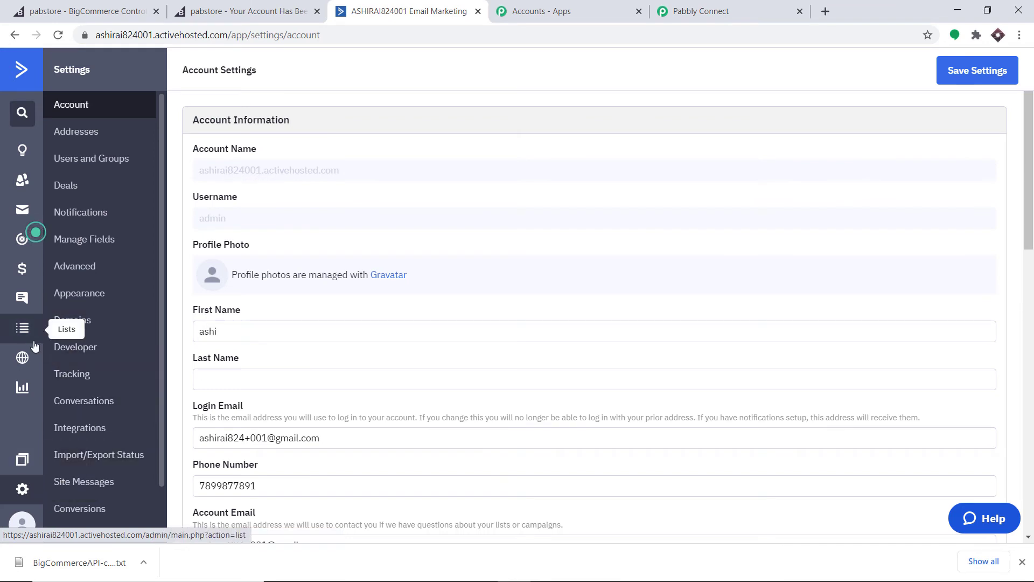
click(100, 354)
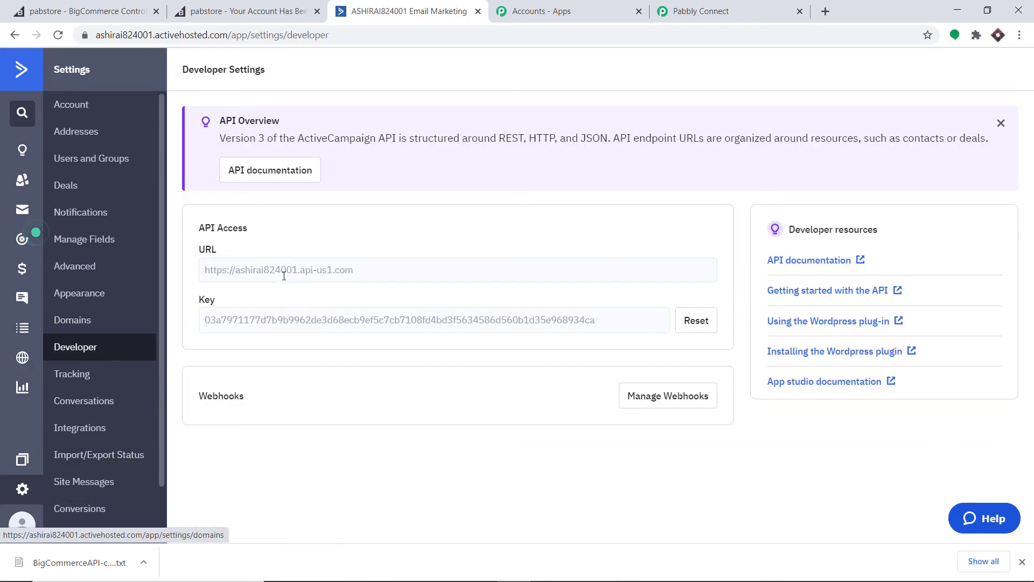
drag(358, 270, 240, 275)
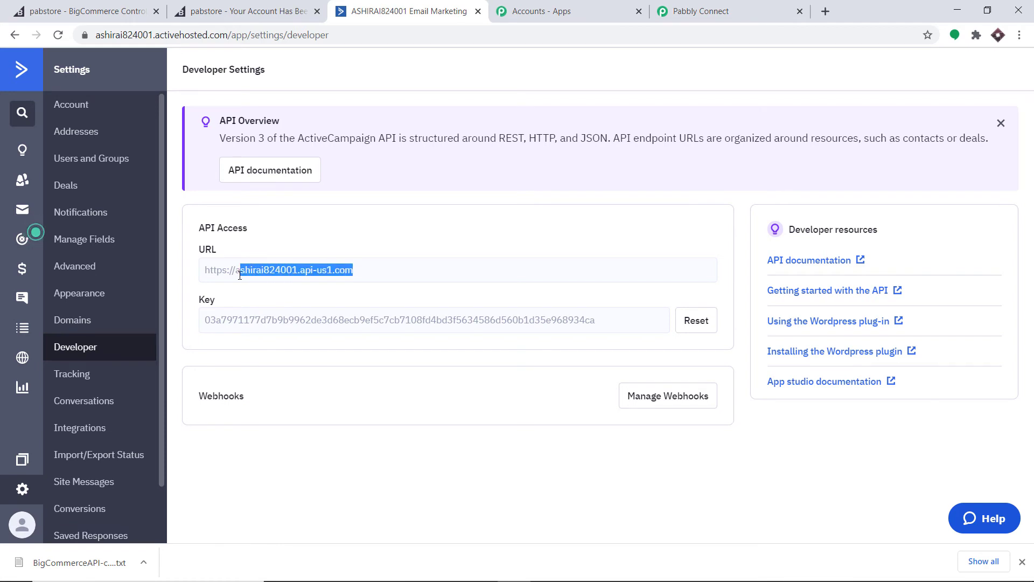
right_click(240, 275)
click(254, 282)
click(700, 10)
click(438, 402)
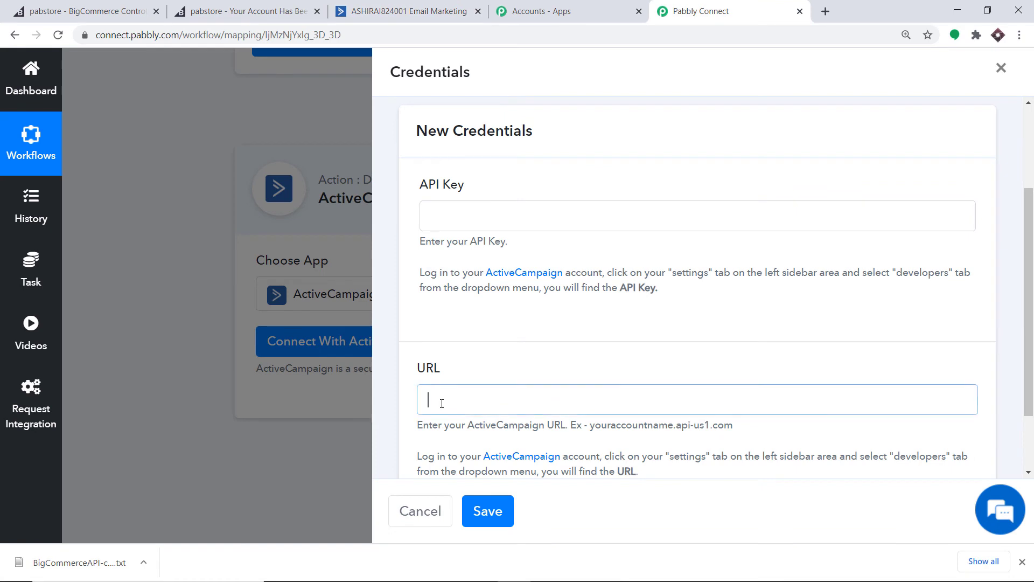
Paste the ActiveCampaign API URL into Pabbly's URL field
right_click(459, 401)
click(499, 296)
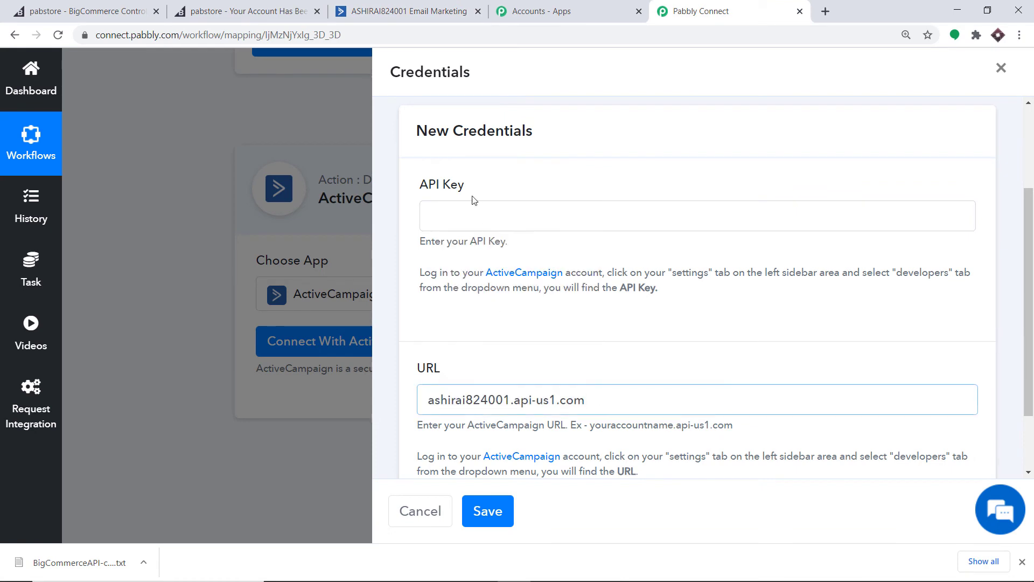
click(96, 13)
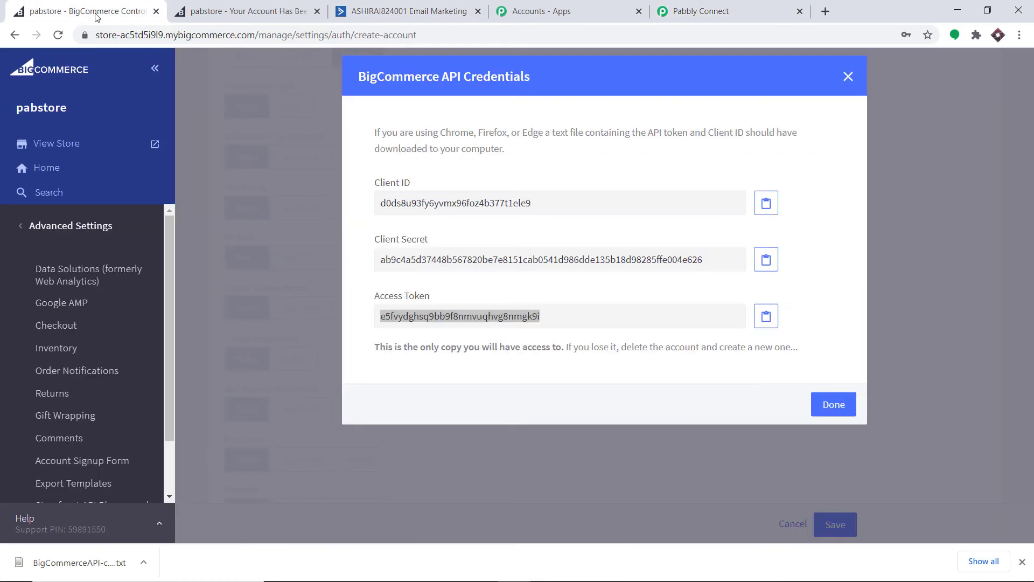
Copy the API key from ActiveCampaign Developer settings, paste it into Pabbly's API Key field, and save
click(401, 12)
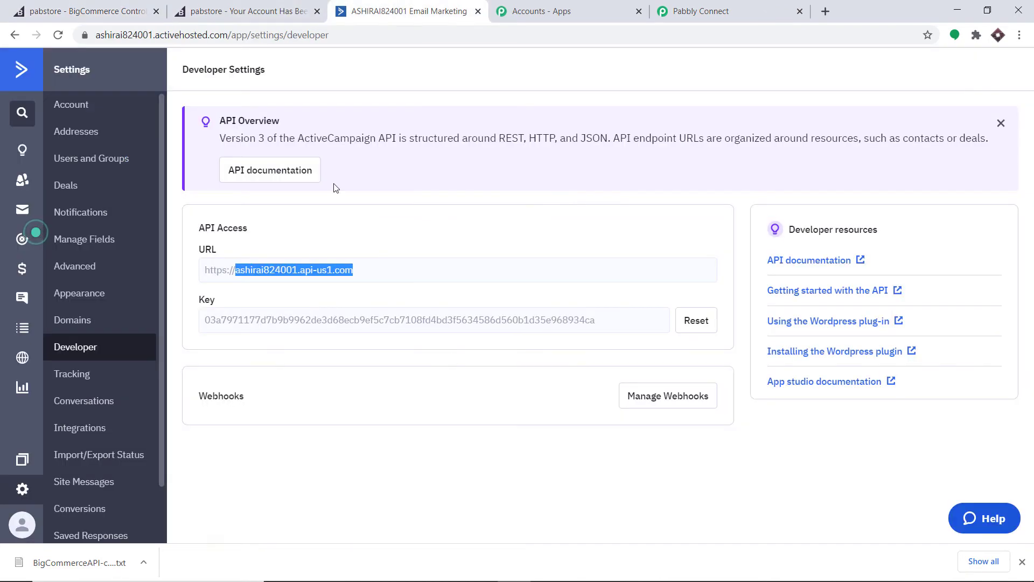
double_click(294, 321)
right_click(293, 322)
click(302, 332)
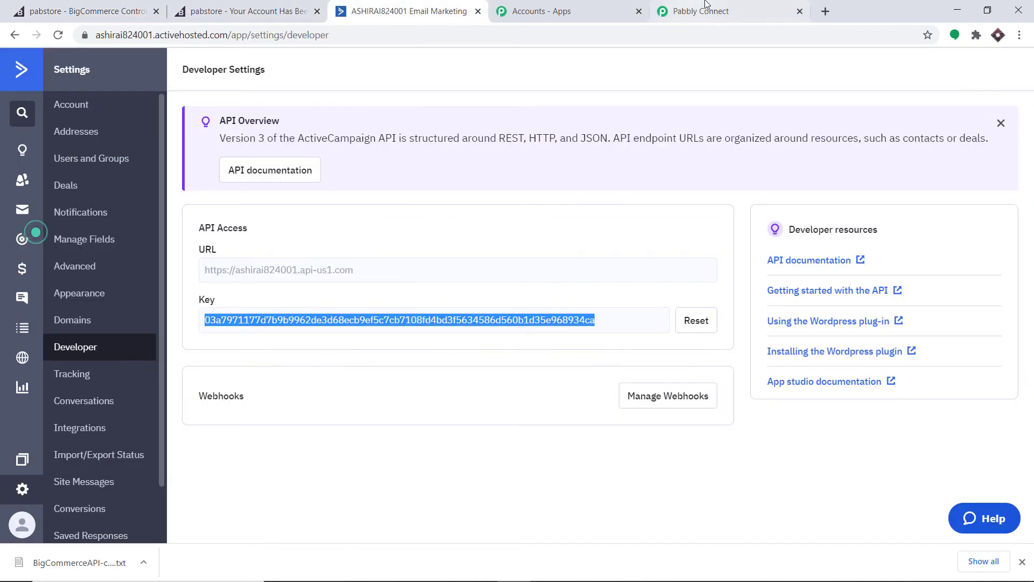
click(700, 12)
click(491, 212)
right_click(491, 212)
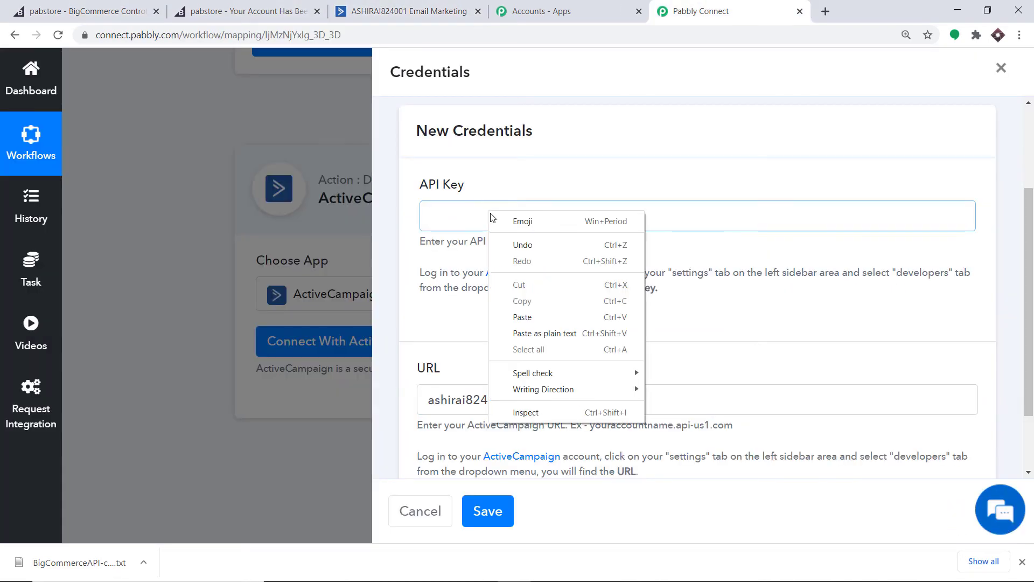
click(533, 316)
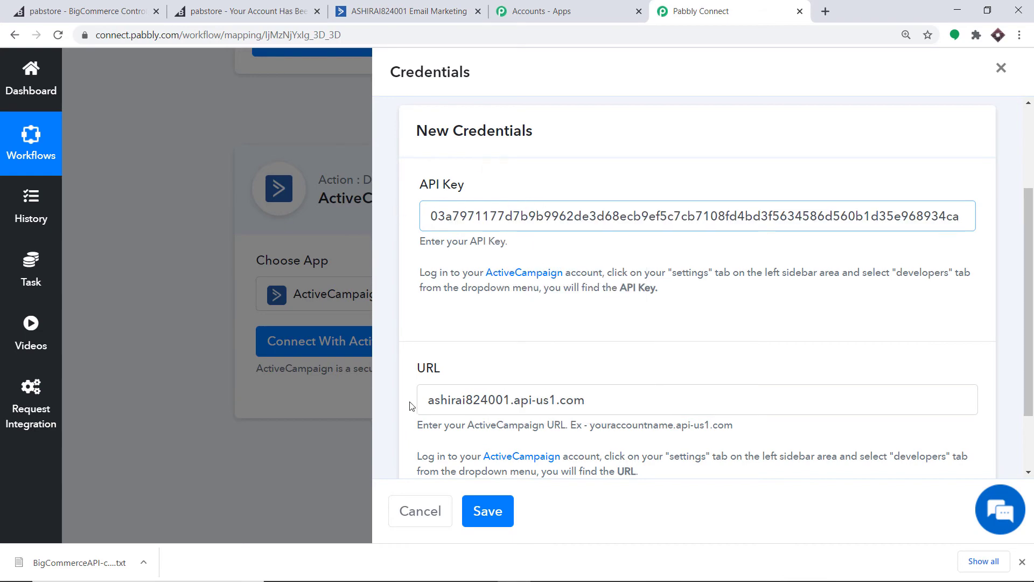
scroll(447, 377, down, 1)
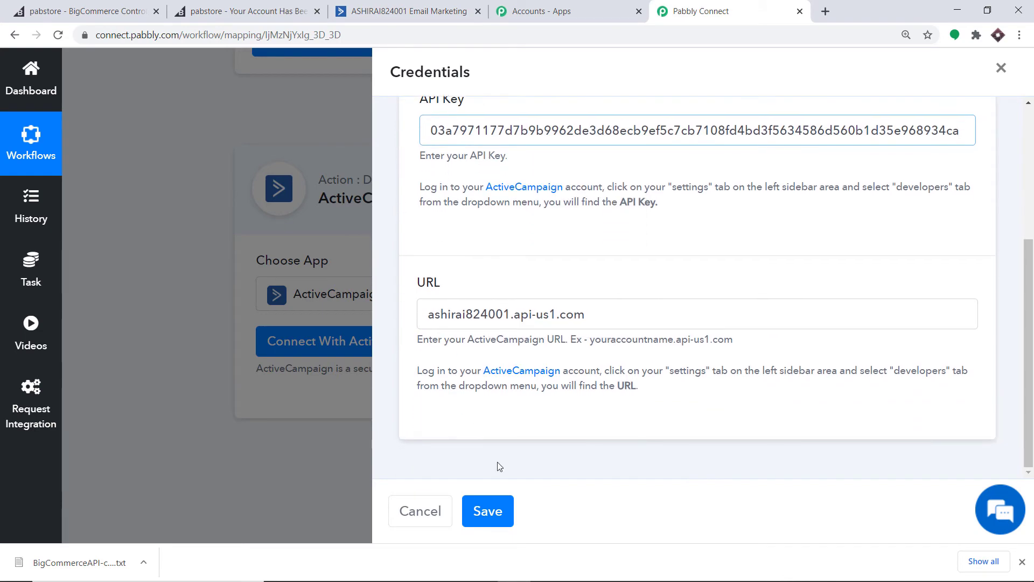
click(486, 512)
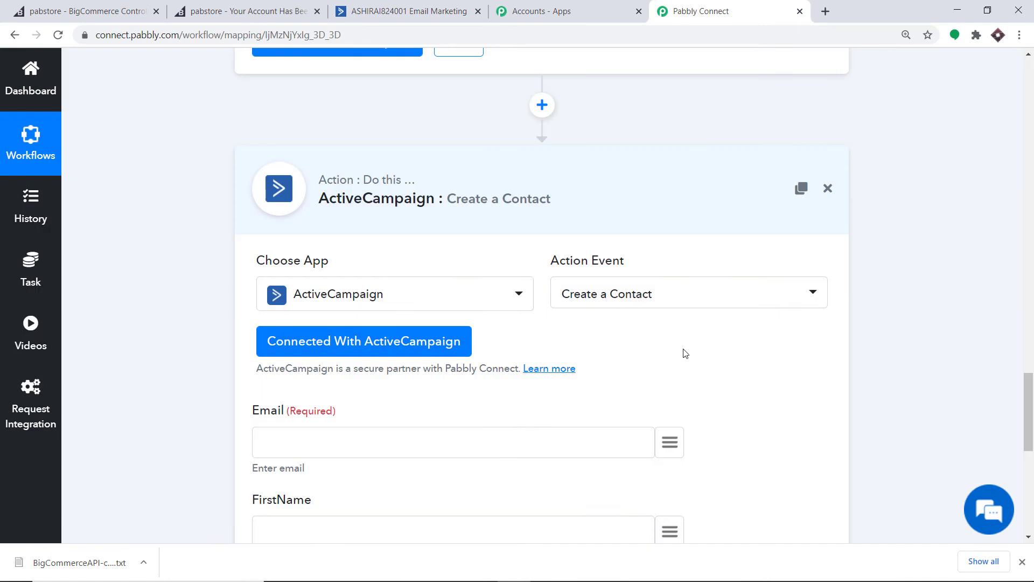
Map the customer's email into Email and first_name into FirstName
drag(1031, 427, 1033, 475)
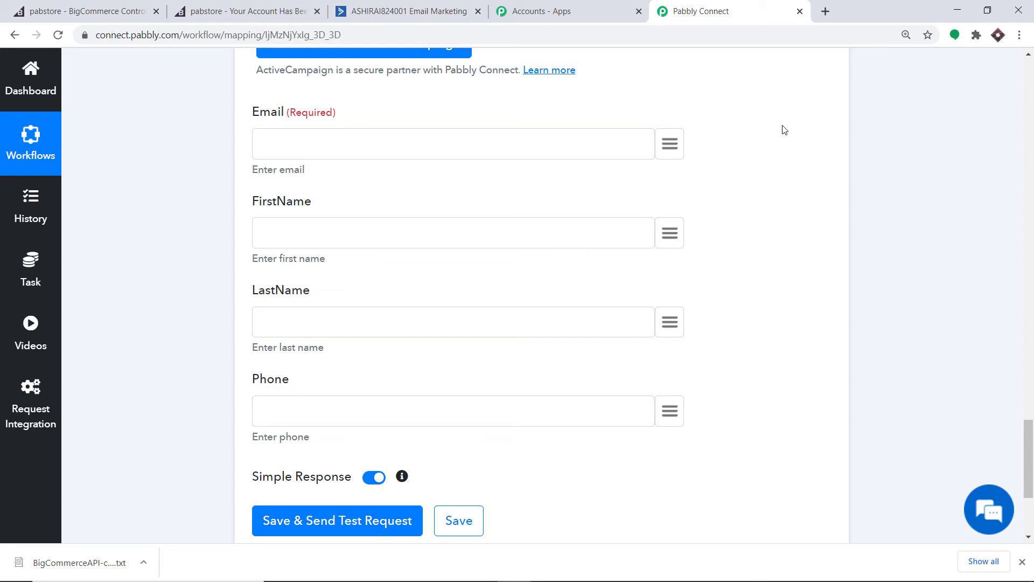
scroll(784, 130, up, 1)
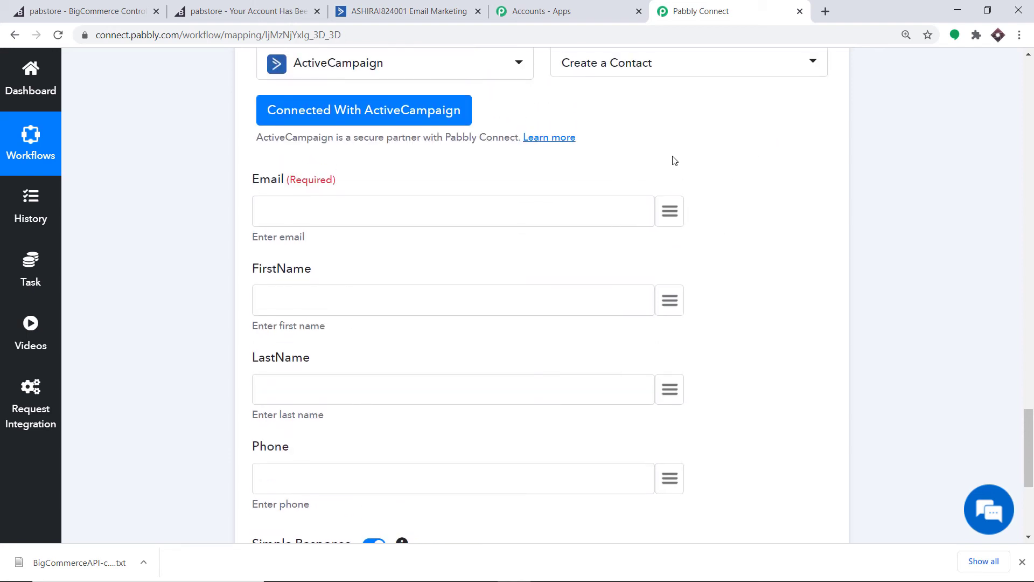
click(665, 215)
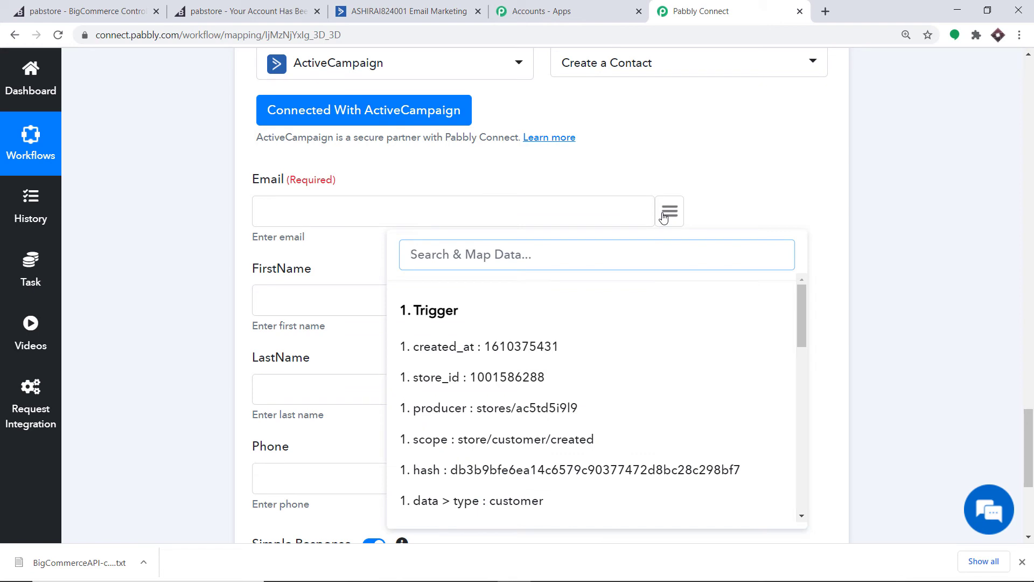
text(jer)
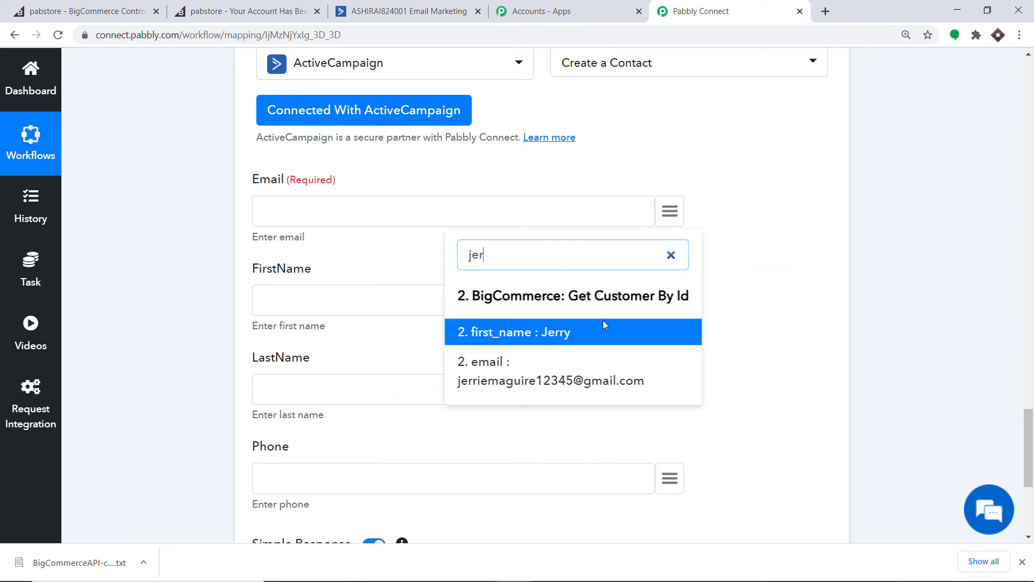
click(532, 384)
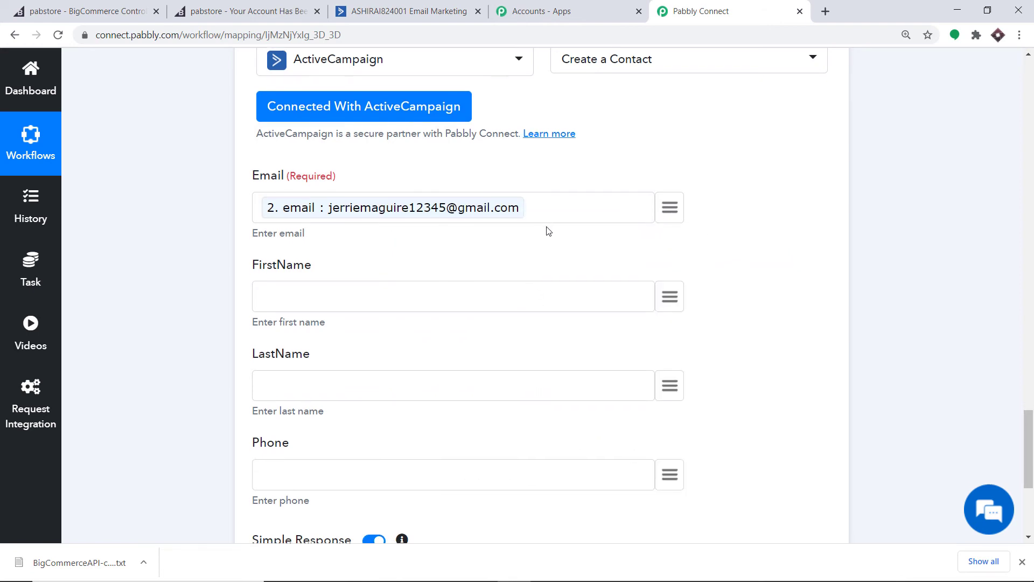
scroll(548, 231, down, 1)
click(668, 231)
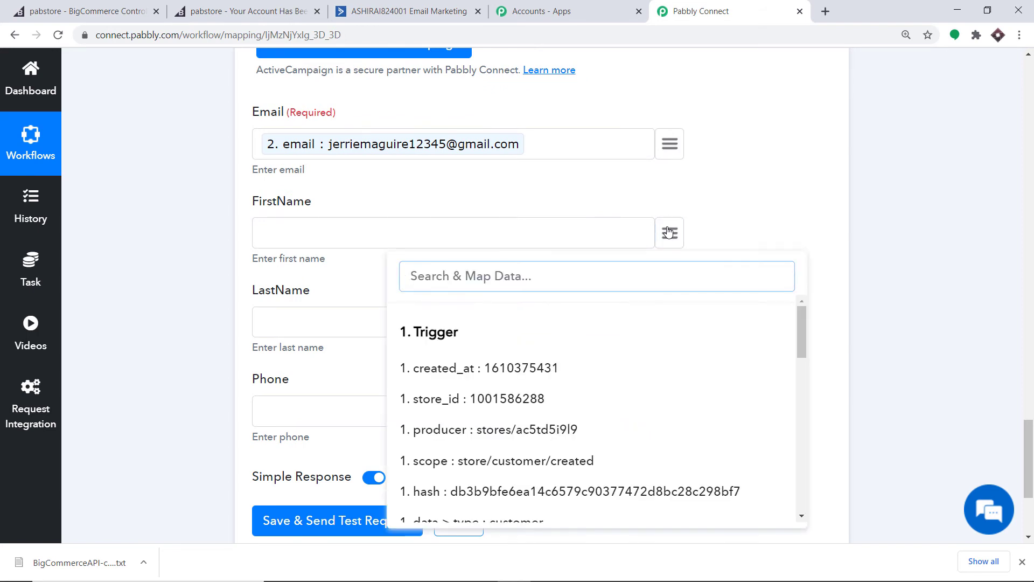
text(fi)
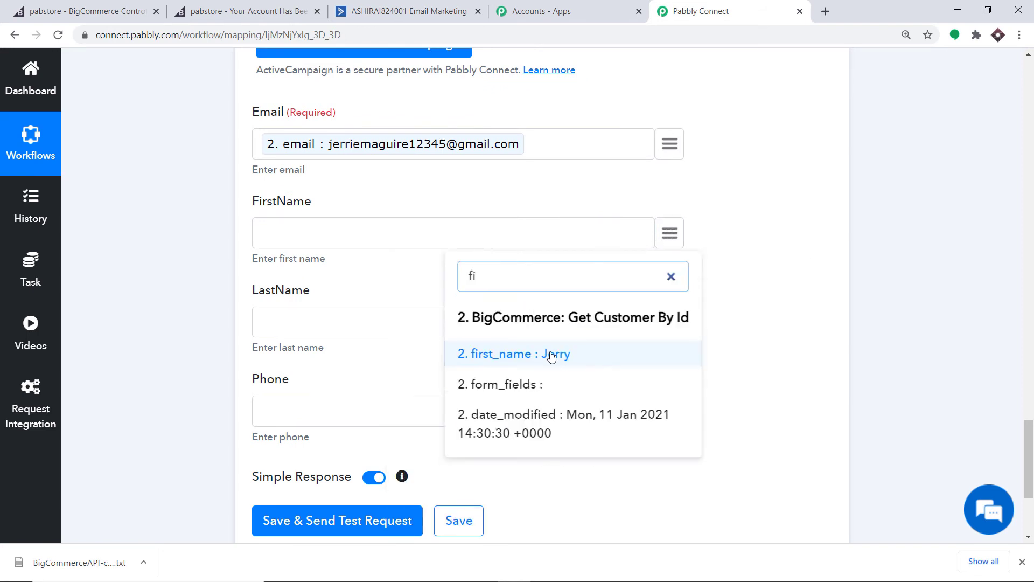
click(554, 353)
Map last_name into LastName and the customer's phone into Phone
click(675, 326)
text(las)
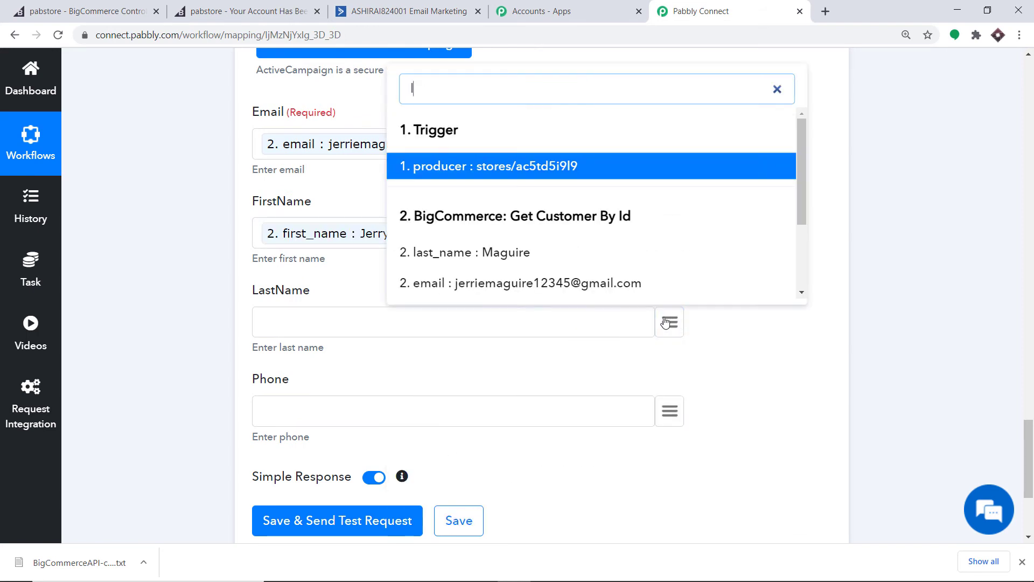
click(533, 284)
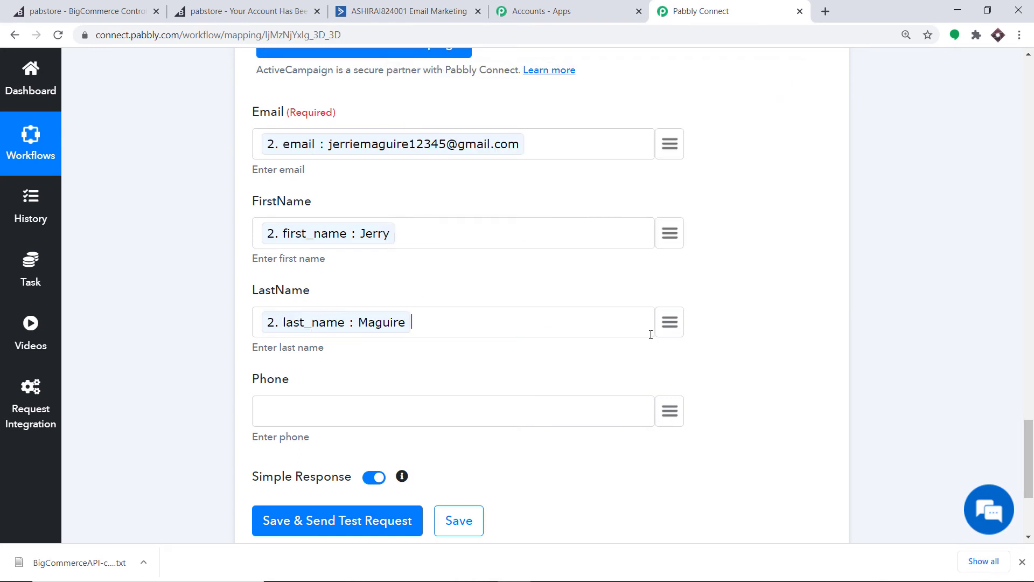
scroll(662, 345, down, 1)
click(676, 347)
text(p)
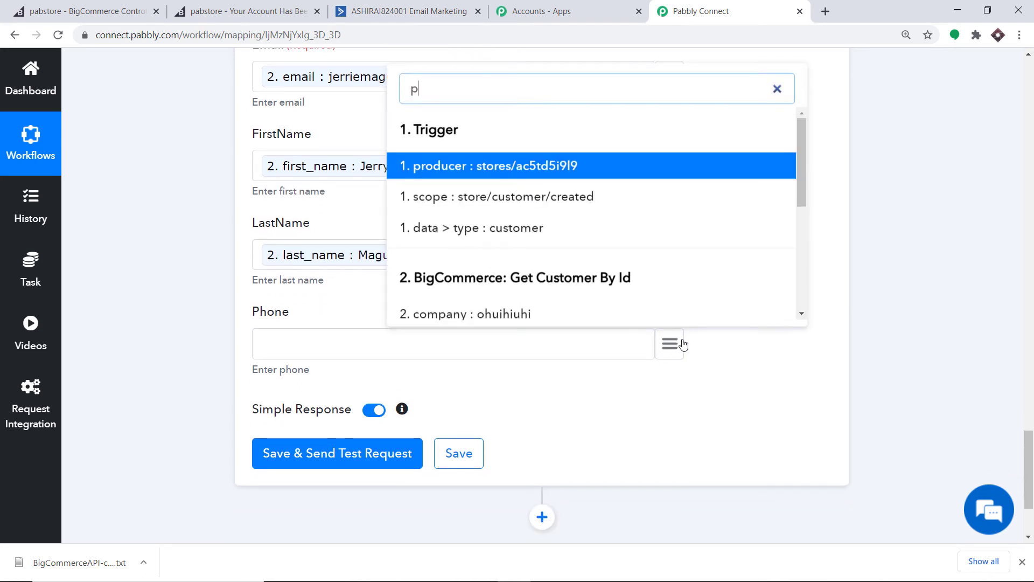
text(h)
click(528, 306)
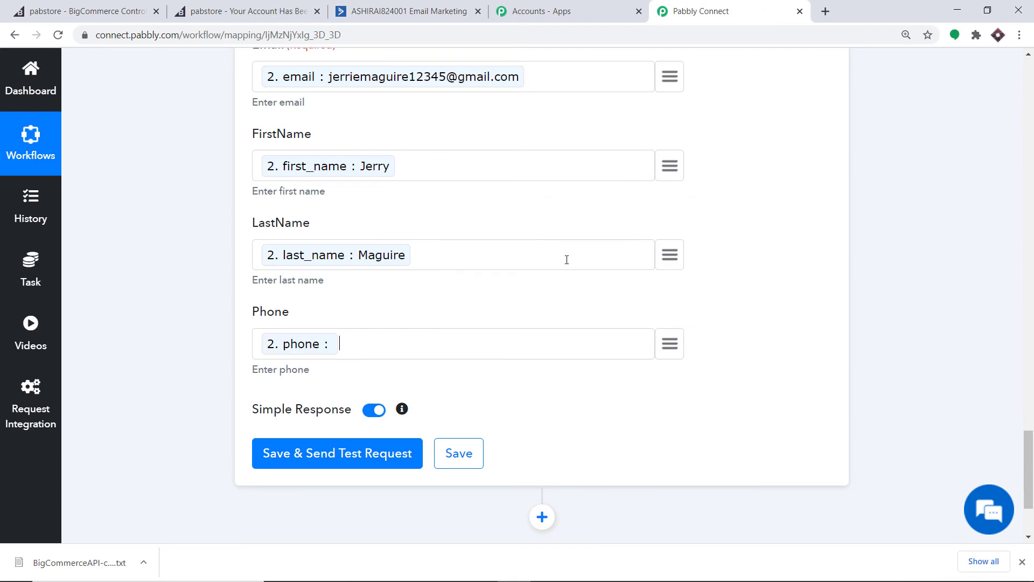
Review the mapped fields, then save and send a test request to create the contact
scroll(530, 221, up, 1)
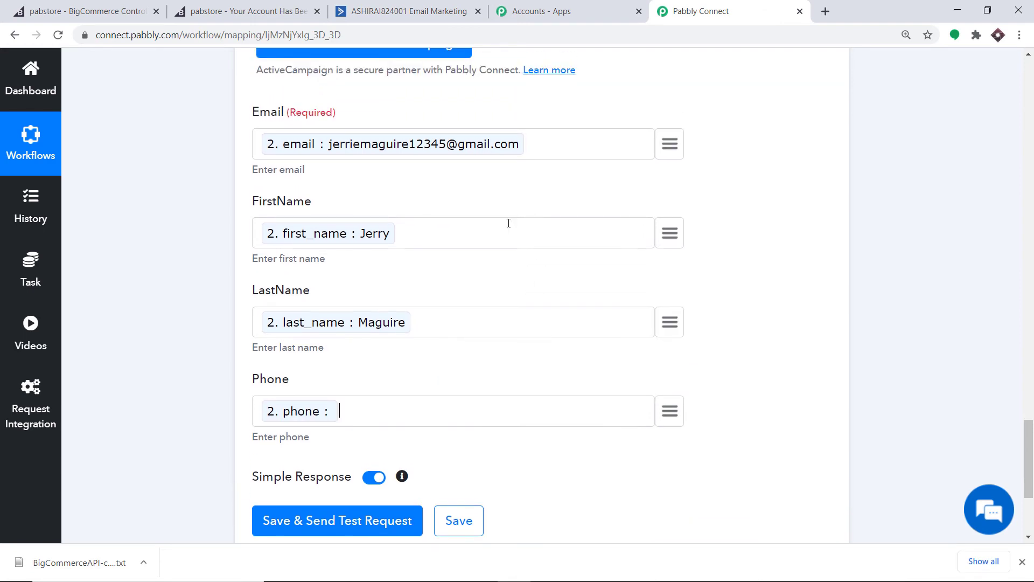
scroll(445, 256, down, 3)
scroll(372, 240, up, 2)
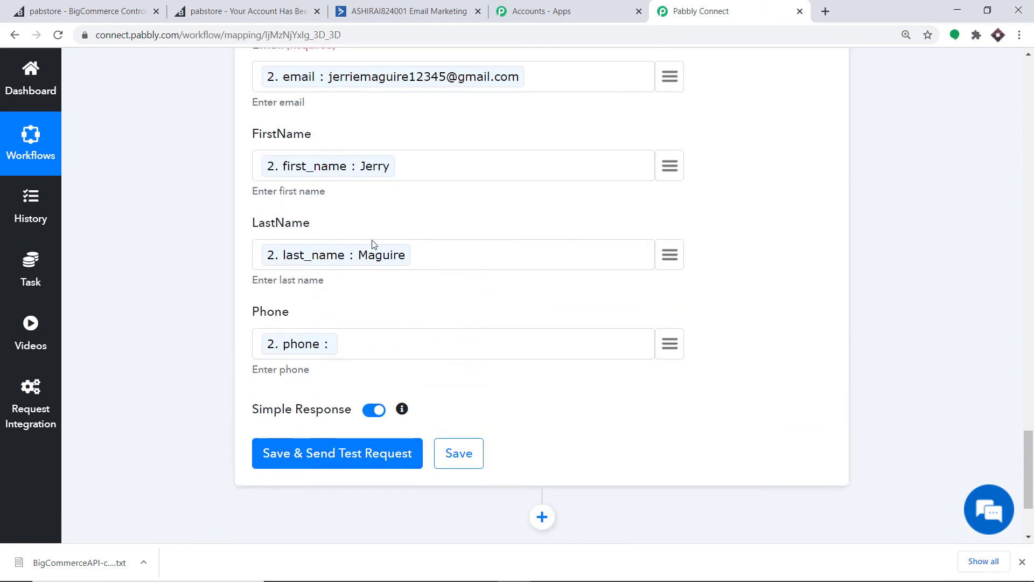
scroll(438, 242, down, 2)
click(338, 319)
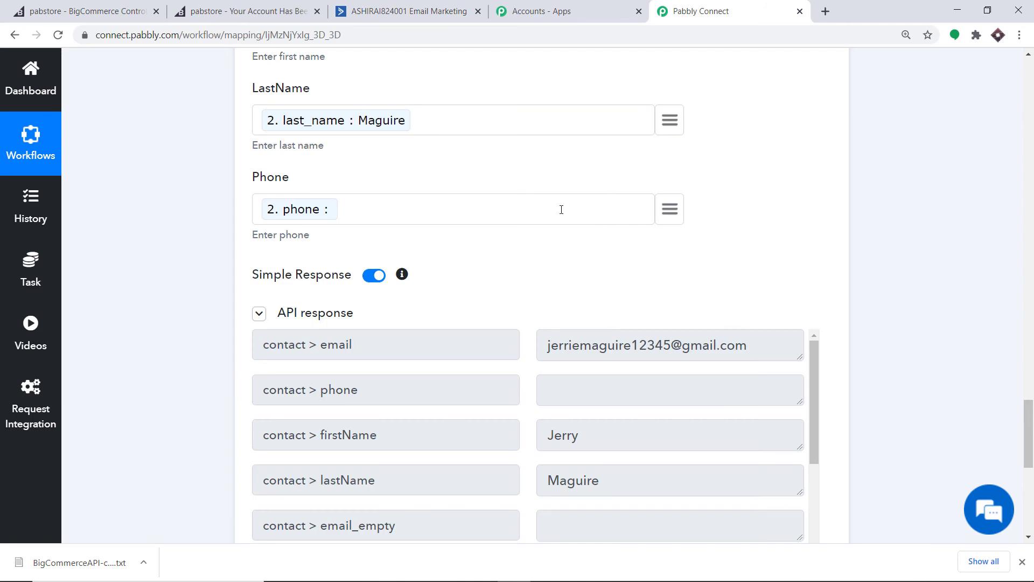
Go to the ActiveCampaign account and open its Contacts list
click(401, 10)
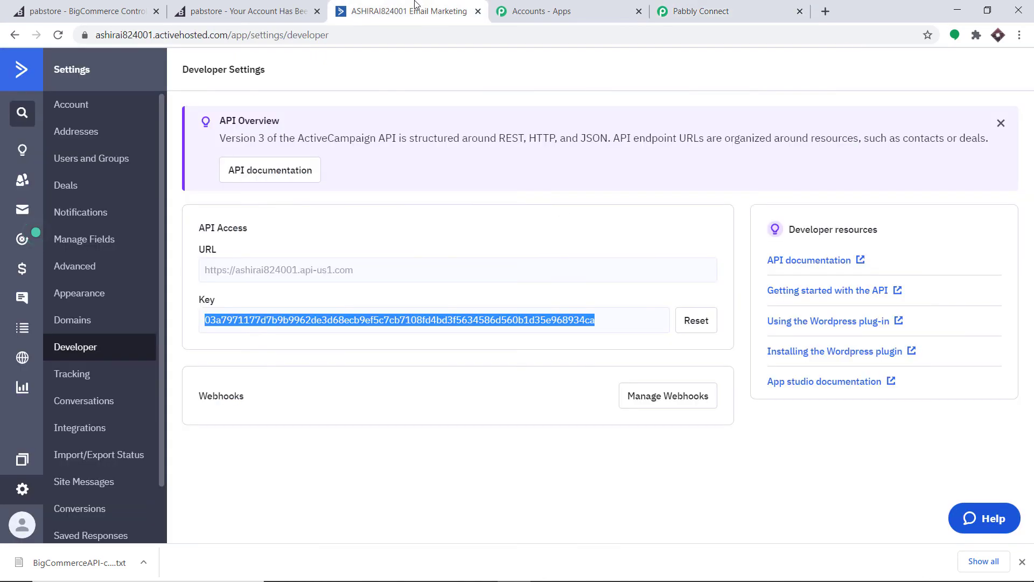
click(15, 180)
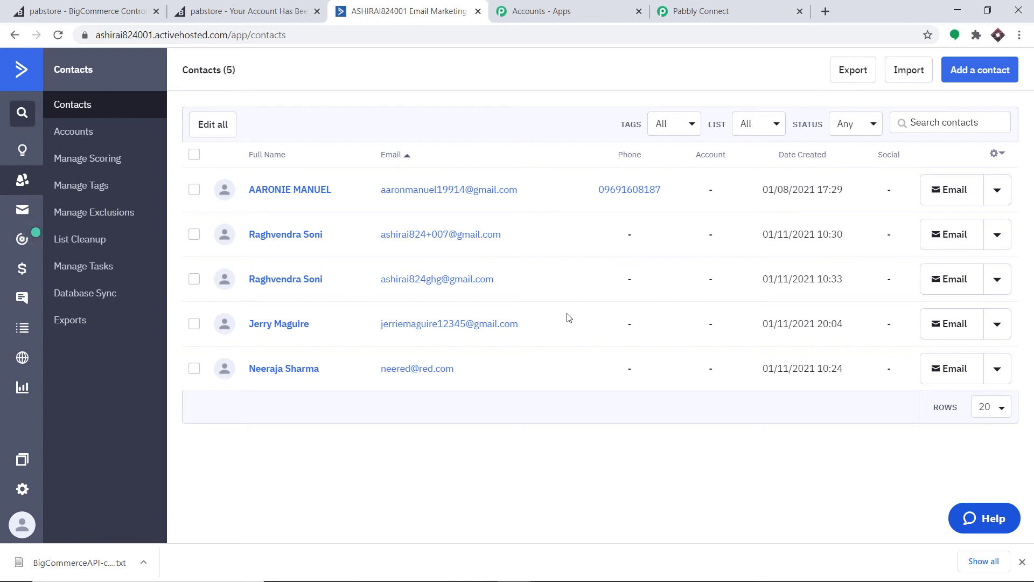
Collapse the Create a Contact, Get Customer By Id and New Customer steps in Pabbly
click(753, 6)
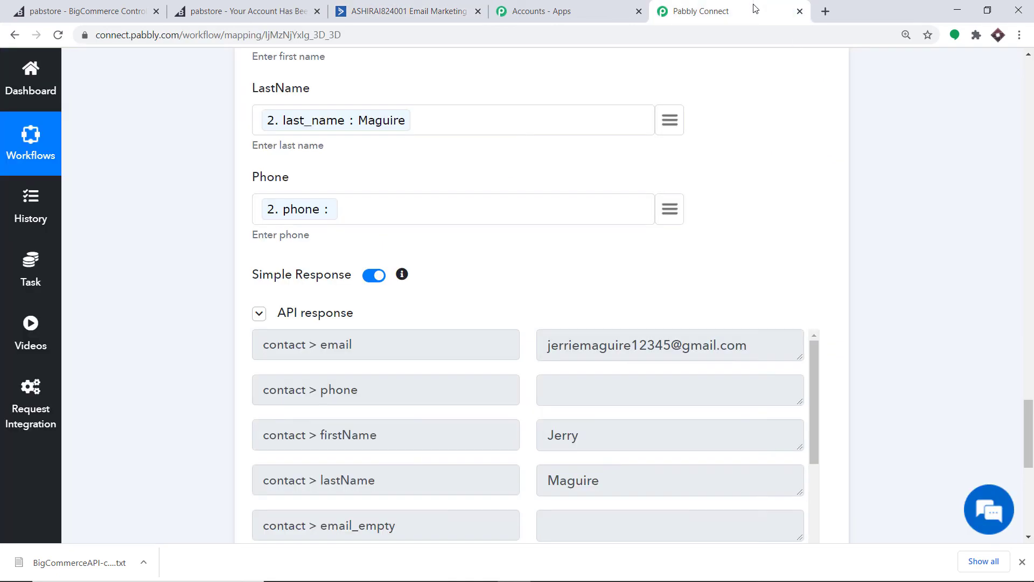
scroll(477, 339, down, 10)
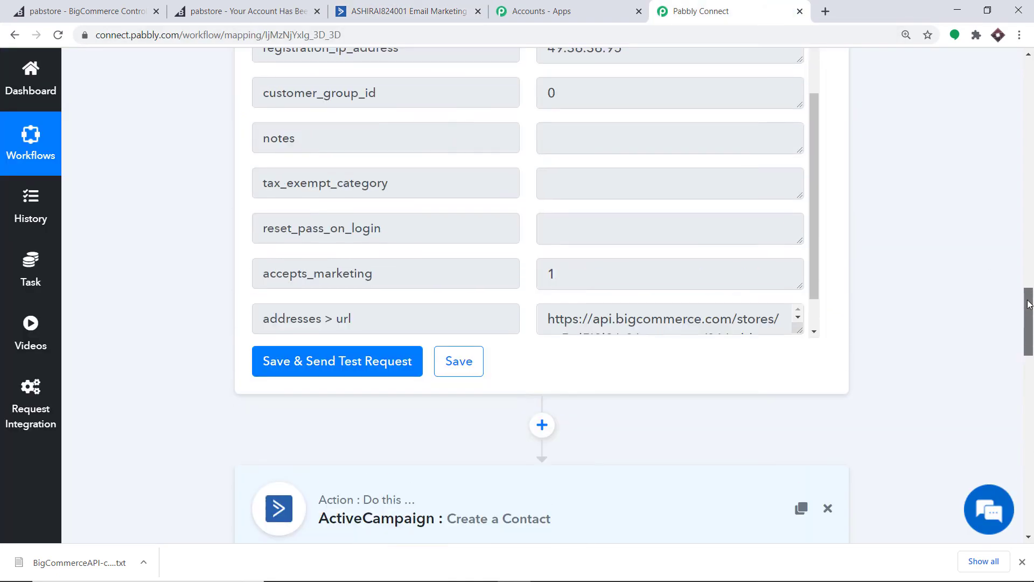
click(482, 358)
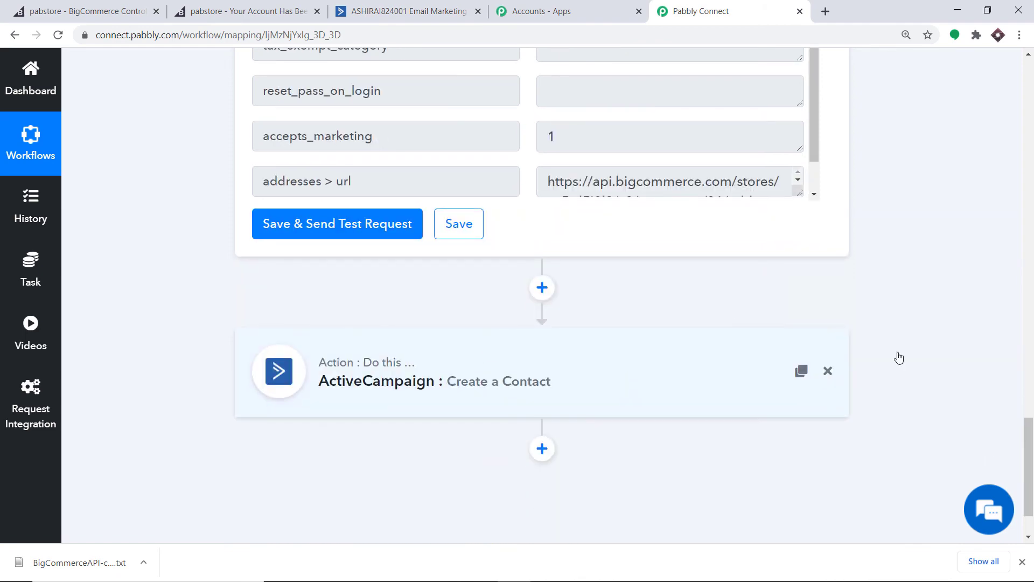
scroll(541, 377, up, 8)
scroll(598, 267, up, 9)
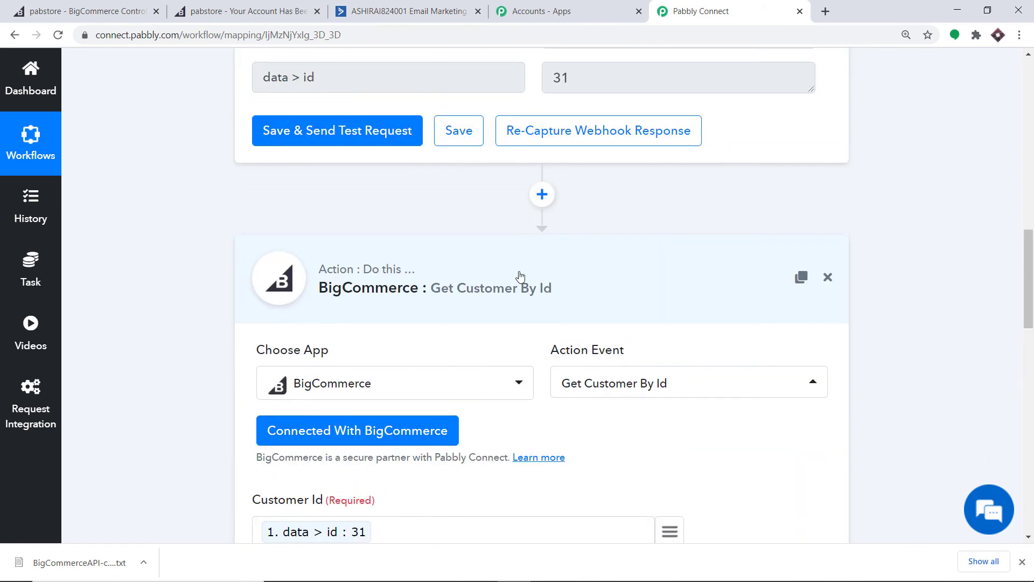
click(521, 276)
scroll(1032, 378, up, 15)
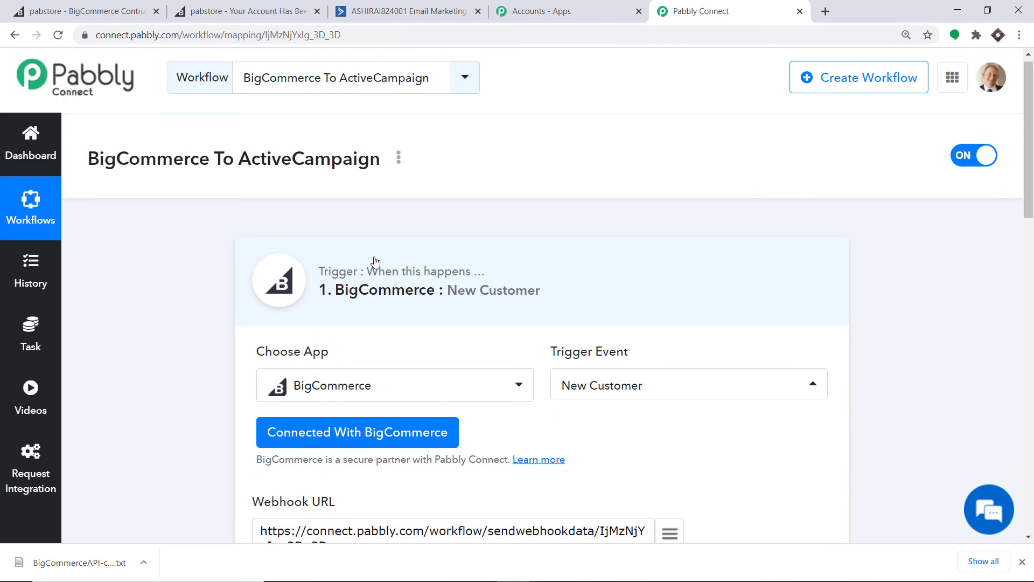
click(438, 262)
Look over the compact three-step workflow, then return to the BigCommerce control panel
scroll(1032, 273, down, 3)
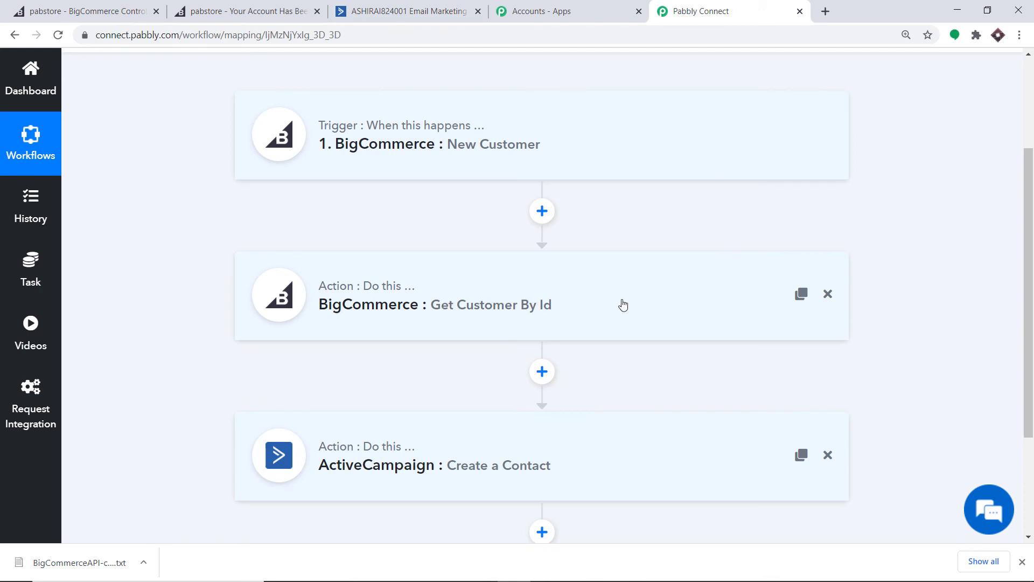
scroll(678, 296, down, 1)
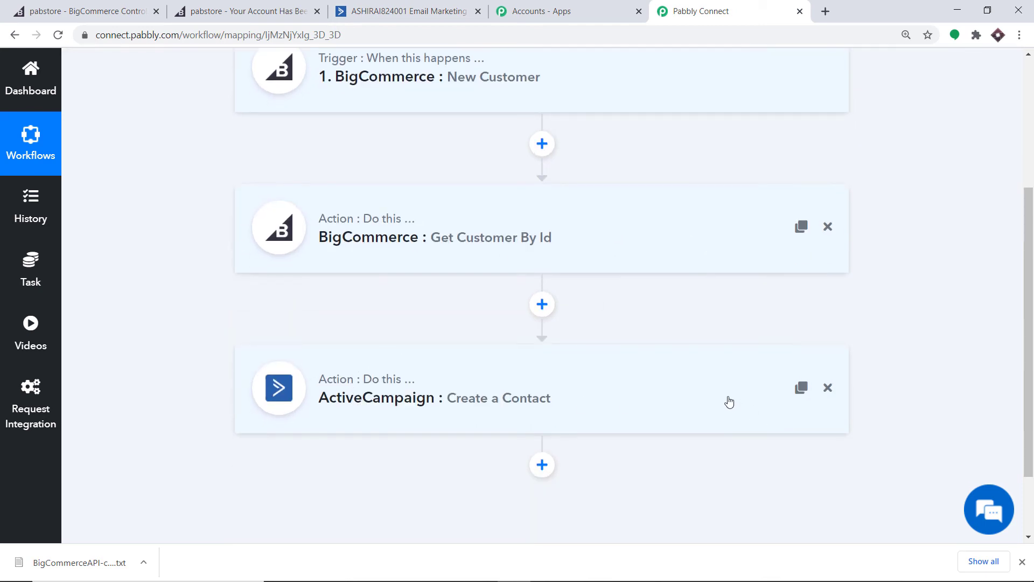
scroll(727, 399, up, 1)
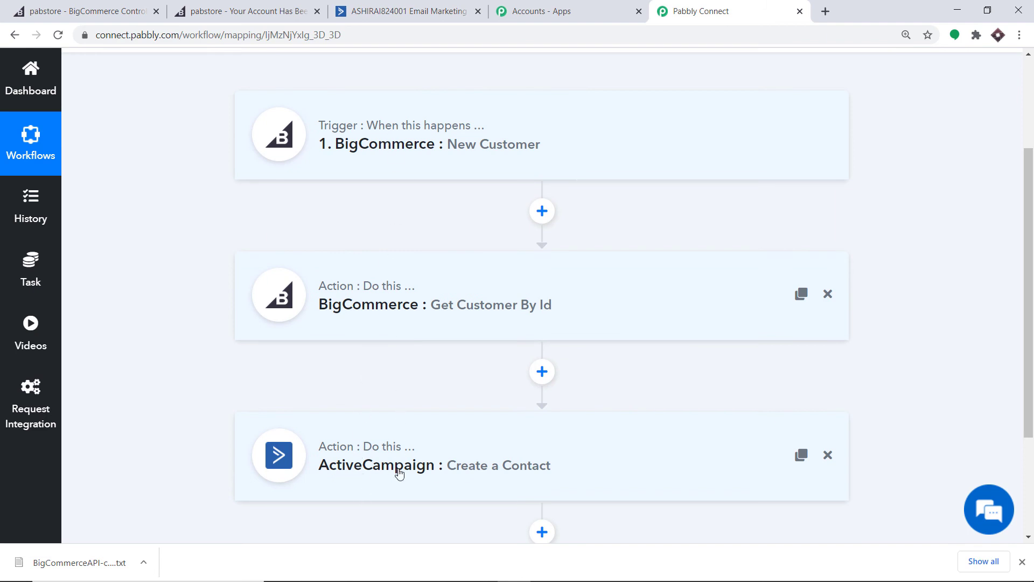
click(124, 5)
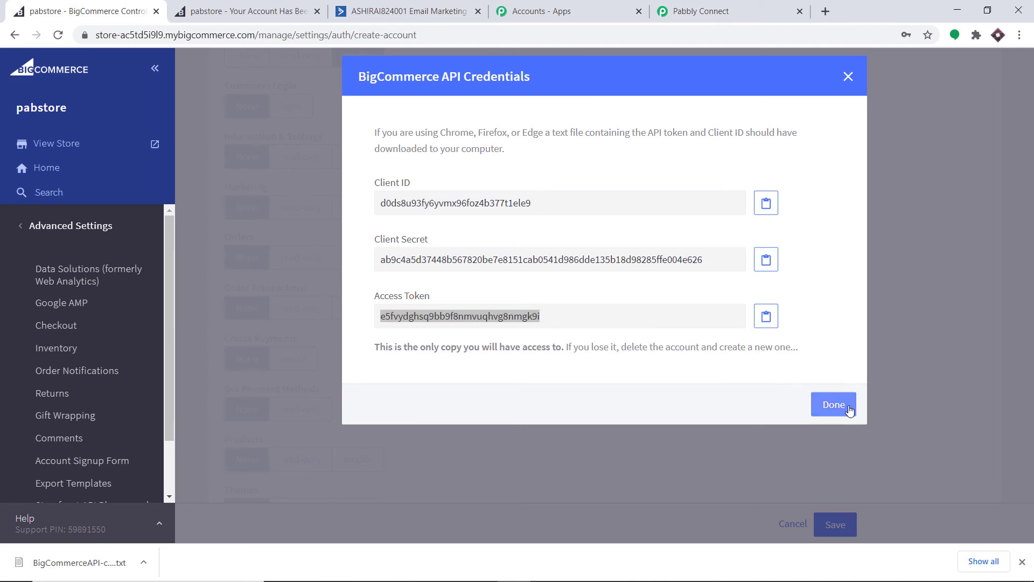
Close the API credentials notice, open the storefront, sign out, and go to Register
click(846, 406)
click(42, 142)
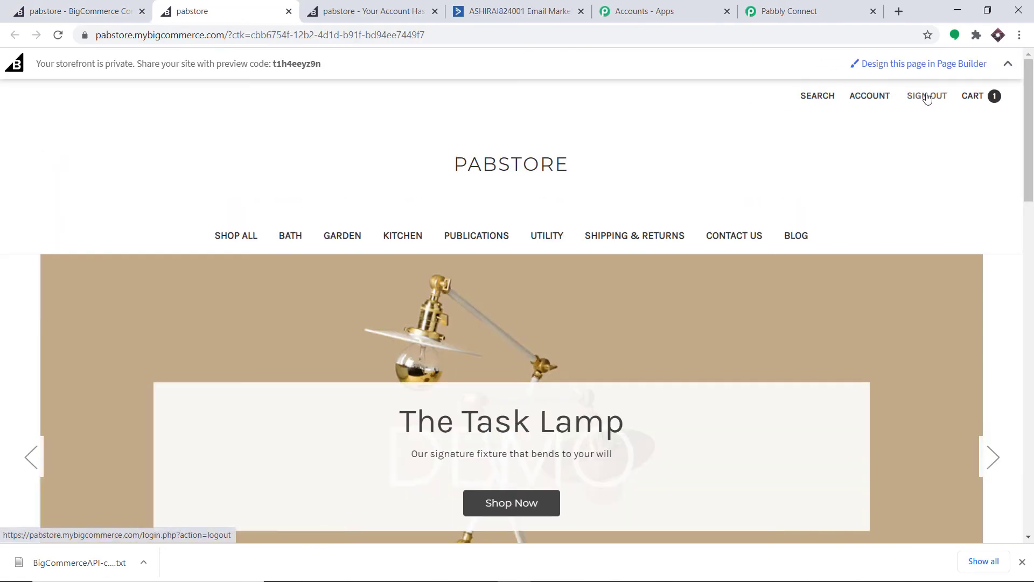
click(927, 97)
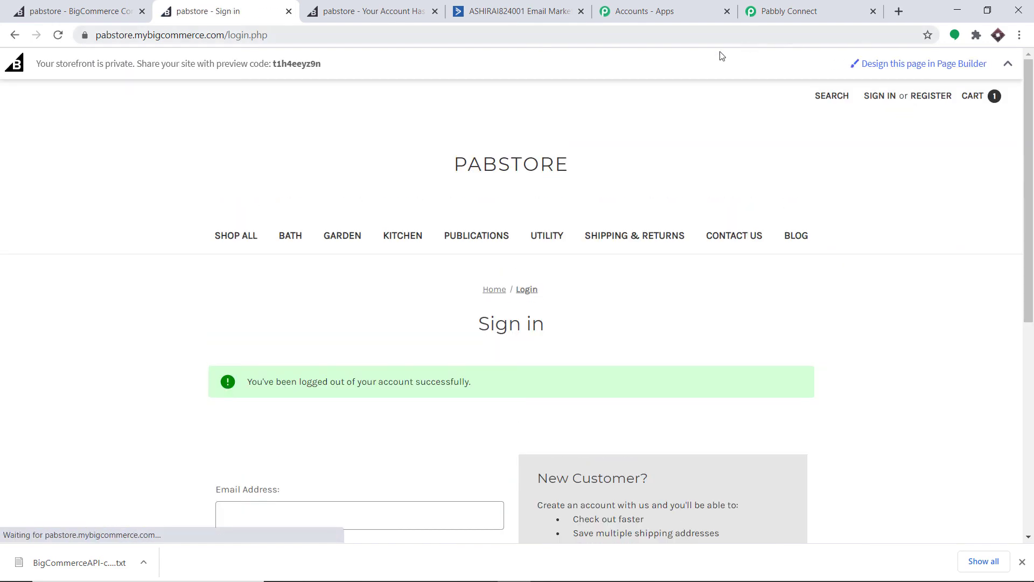
scroll(656, 88, down, 3)
scroll(692, 103, up, 3)
click(918, 103)
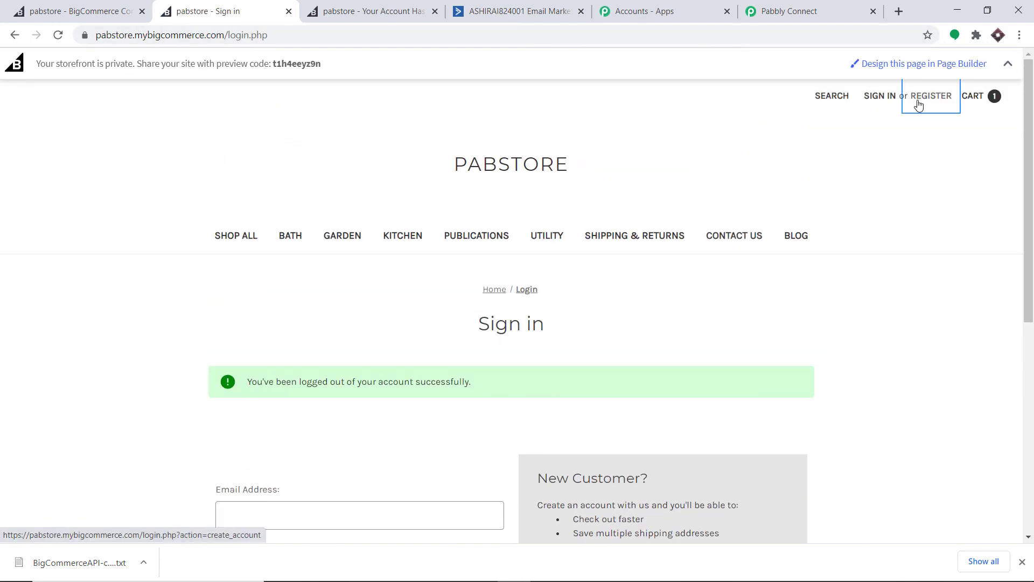
scroll(916, 105, down, 3)
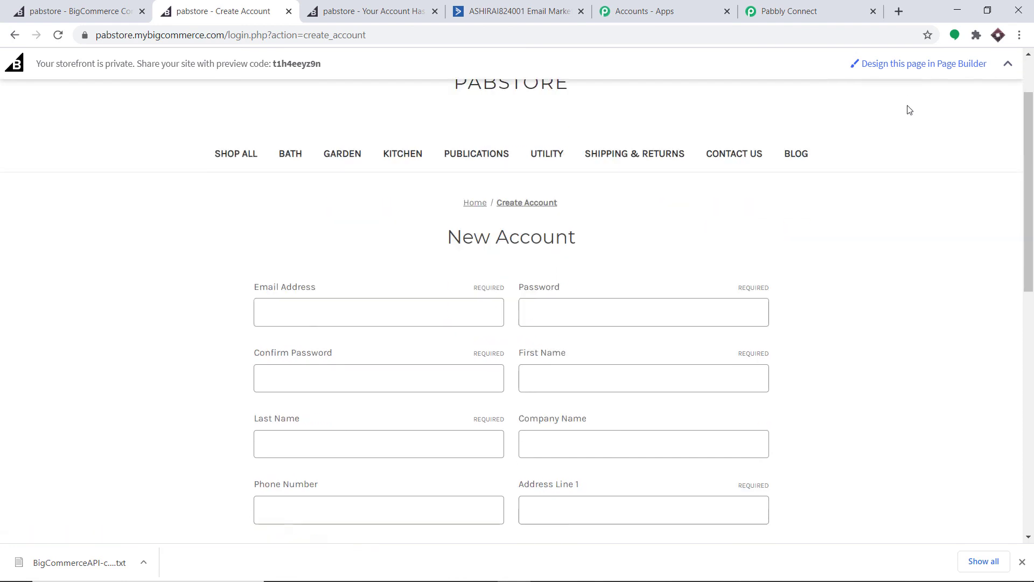
Autofill the New Account form from a saved entry and make the email address unique
click(336, 251)
scroll(348, 330, down, 3)
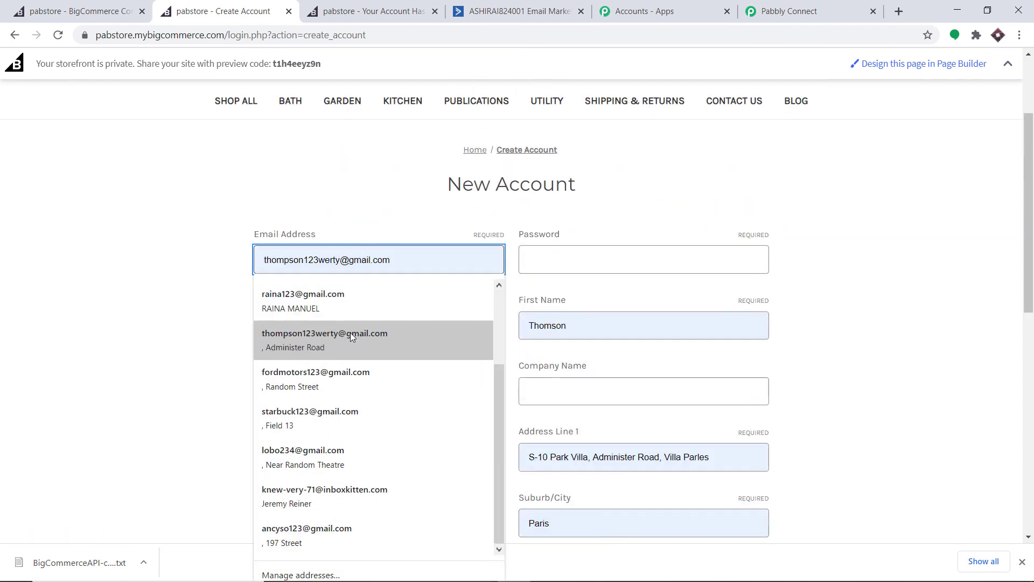
click(316, 412)
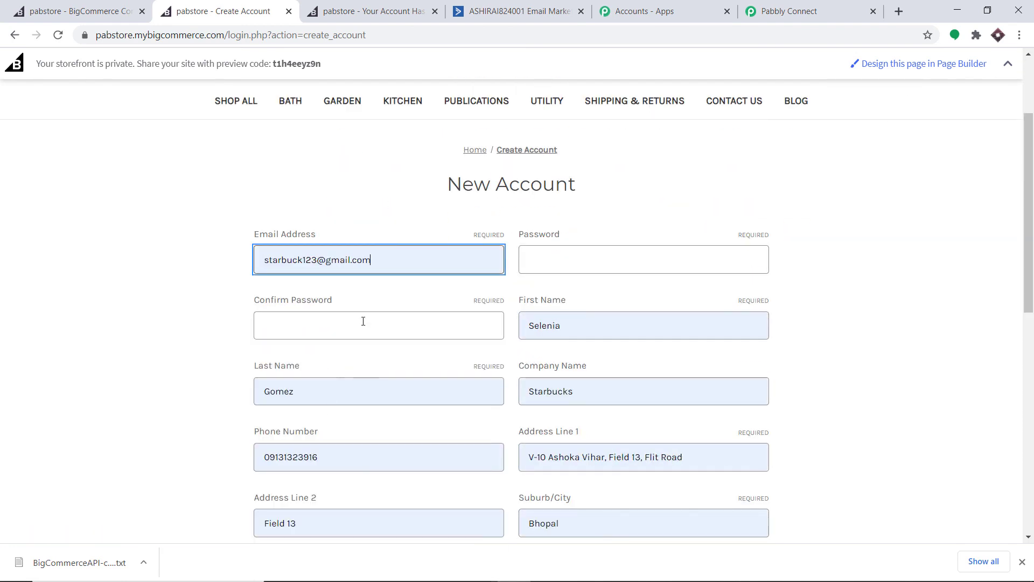
click(317, 260)
text(345)
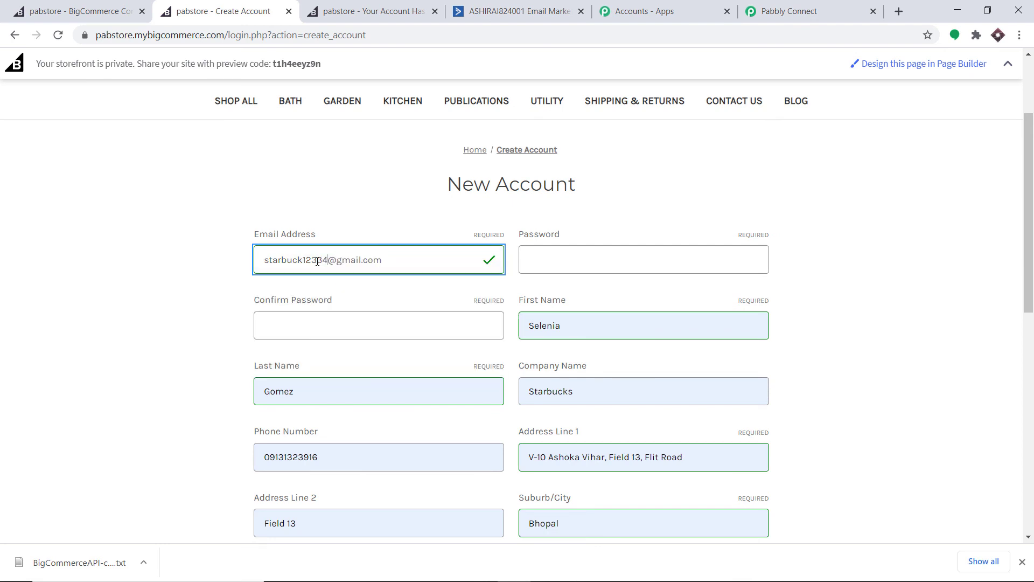
click(322, 261)
key(BackSpace)
Enter the account password and confirm it
click(536, 264)
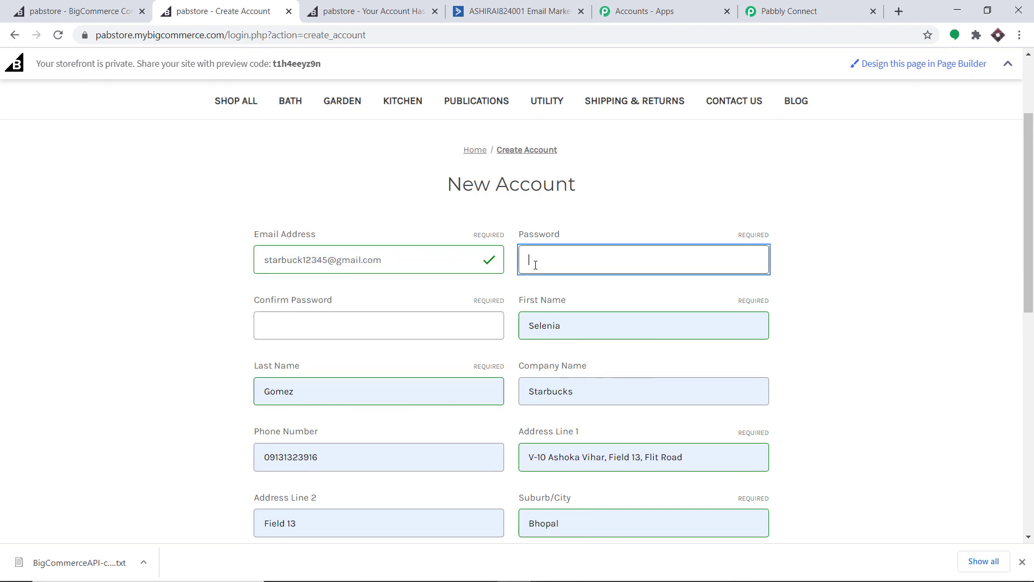
text(12)
click(361, 321)
text(12)
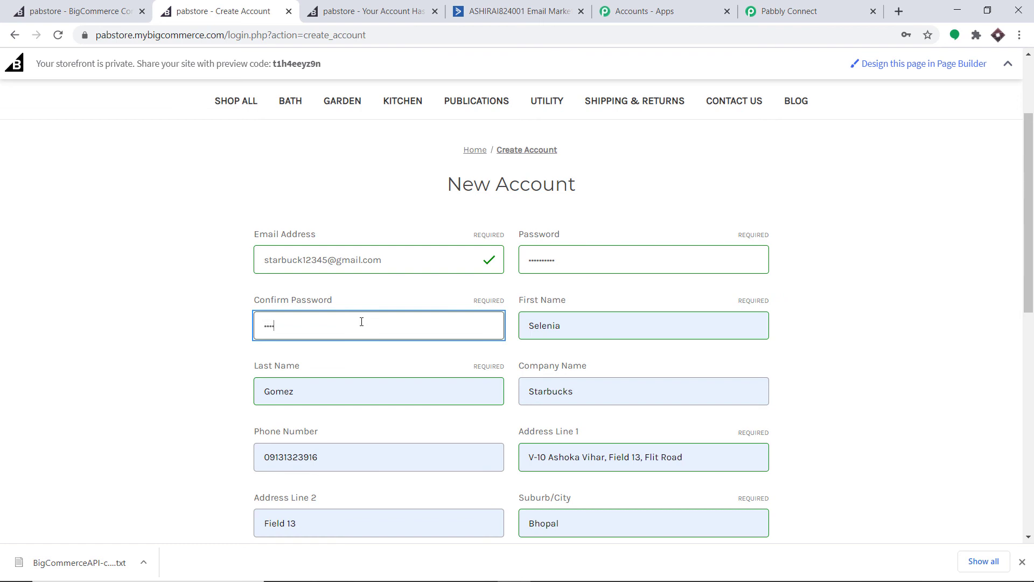
key(BackSpace)
key(BackSpace)
key(BackSpace)
key(BackSpace)
key(BackSpace)
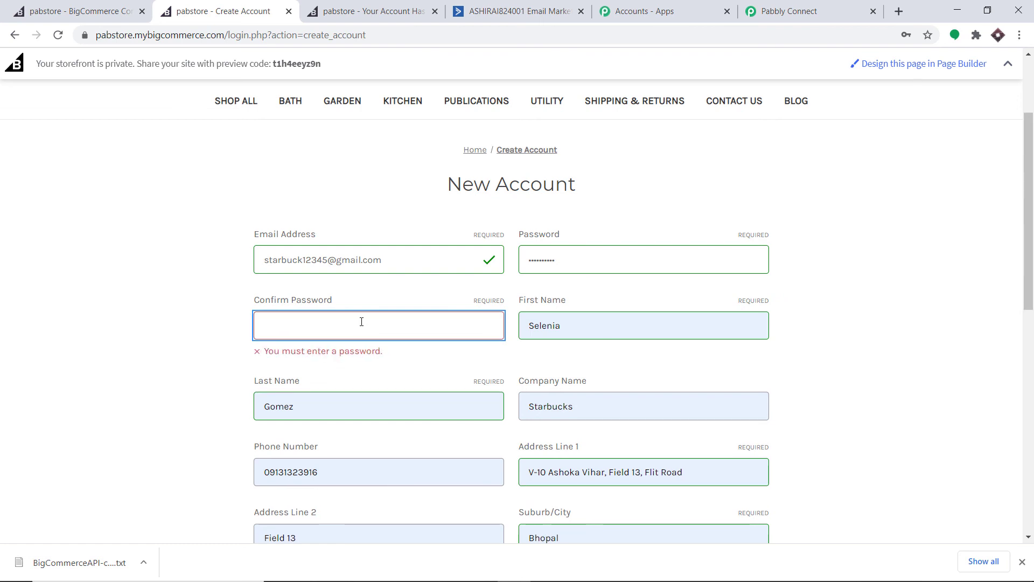
text(1•••••••••)
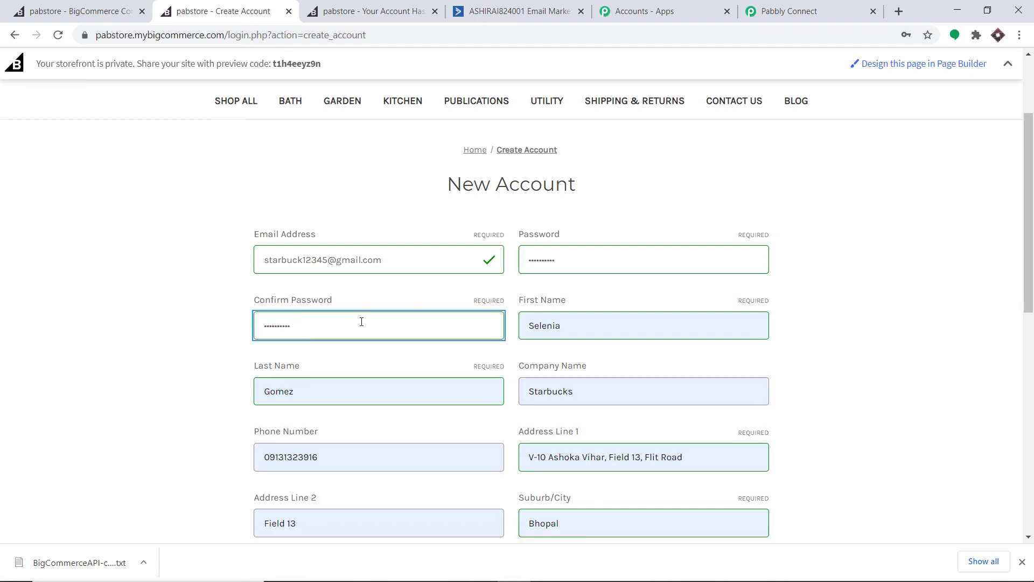
click(1007, 256)
Adjust the autofilled first name and replace the last name with a new one
click(574, 328)
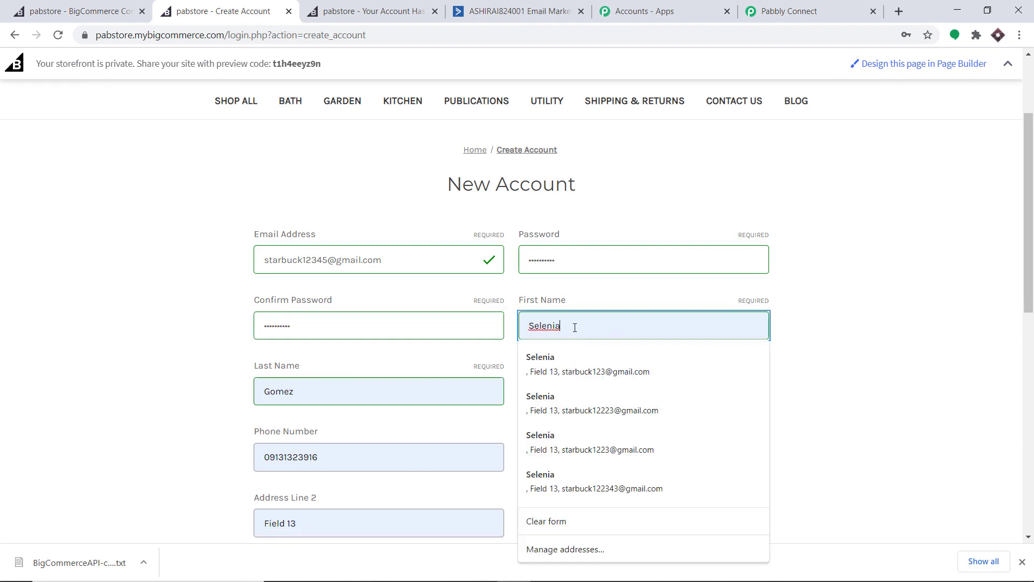
key(BackSpace)
key(BackSpace)
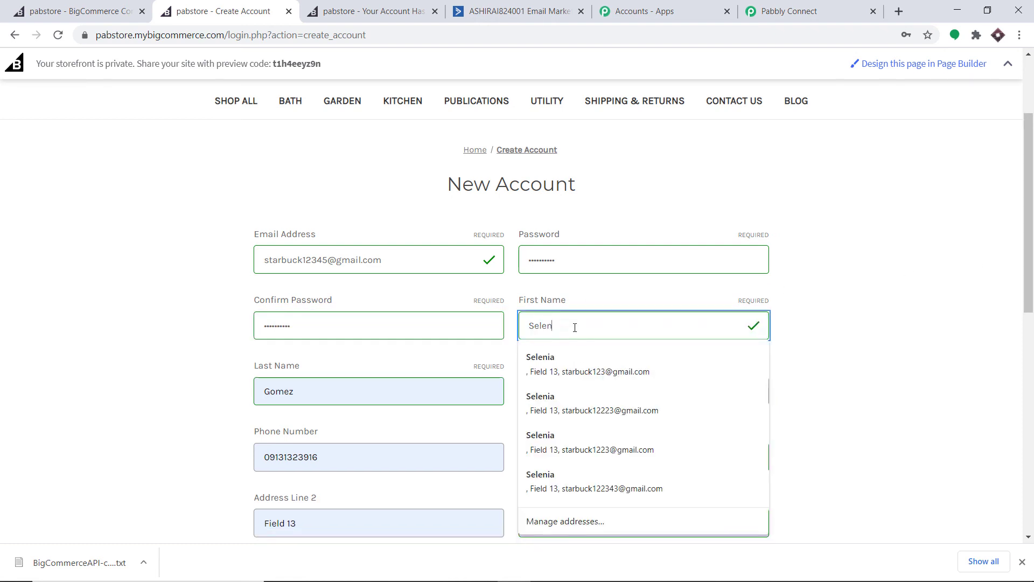
text(e)
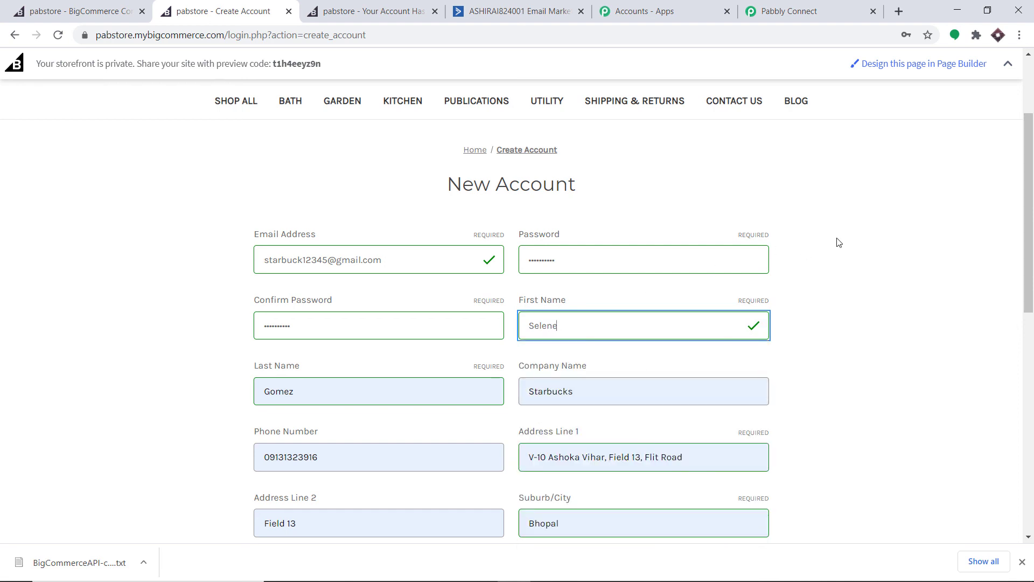
click(837, 241)
double_click(306, 389)
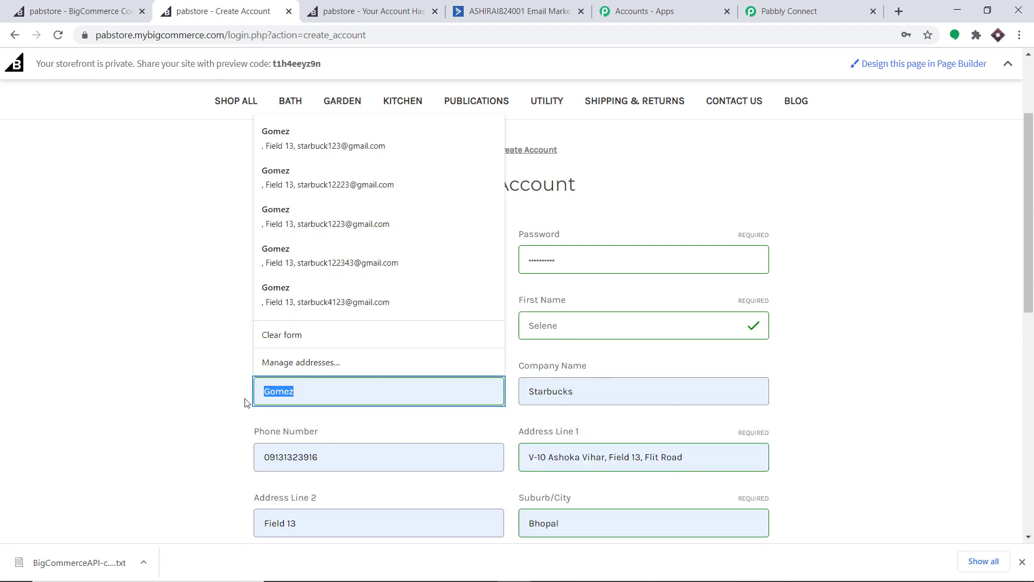
key(BackSpace)
text(Ric)
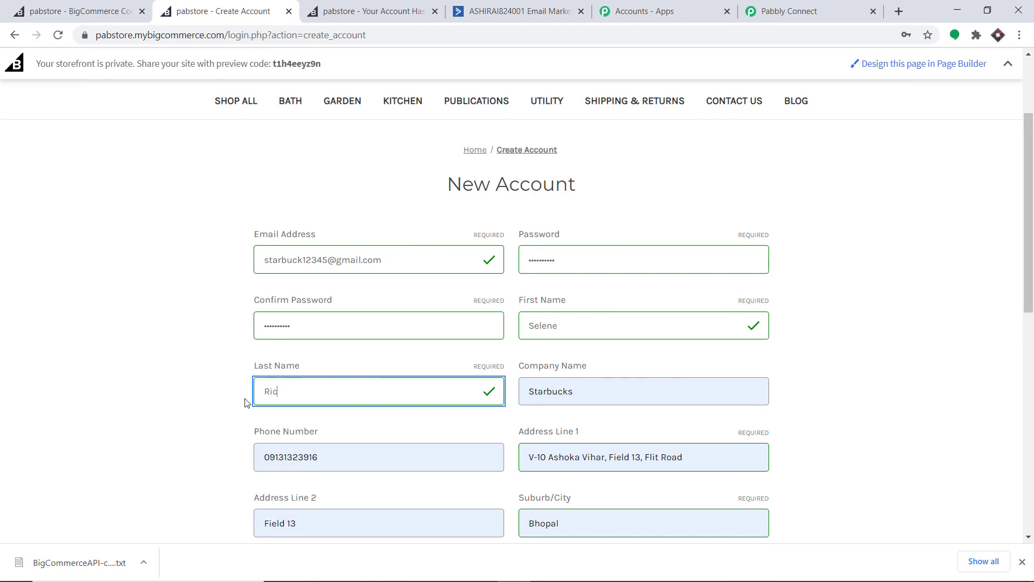
text(hards)
Tick the reCAPTCHA not-a-robot check
scroll(720, 249, down, 5)
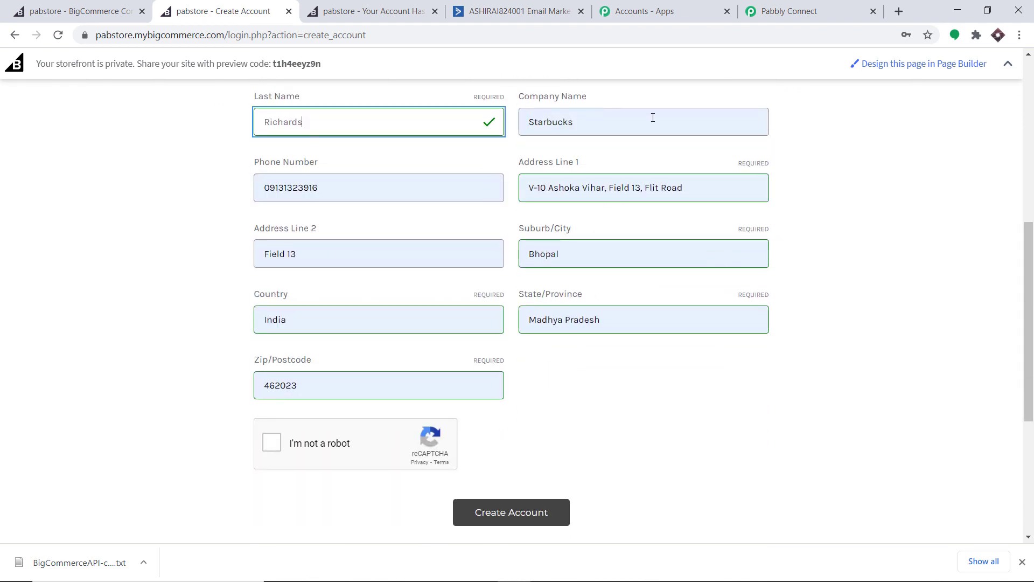
scroll(256, 353, down, 2)
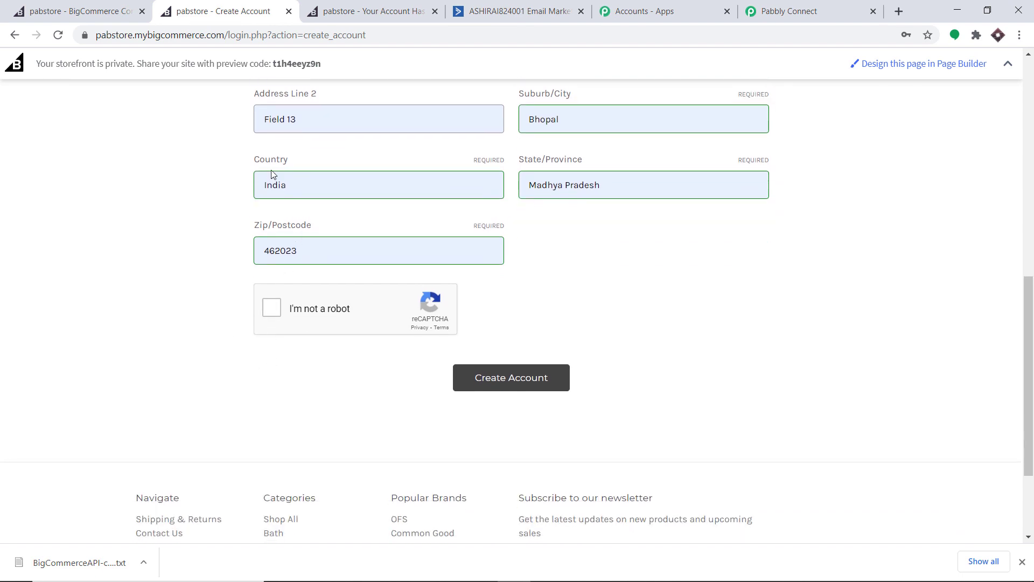
scroll(470, 246, up, 1)
scroll(469, 246, up, 1)
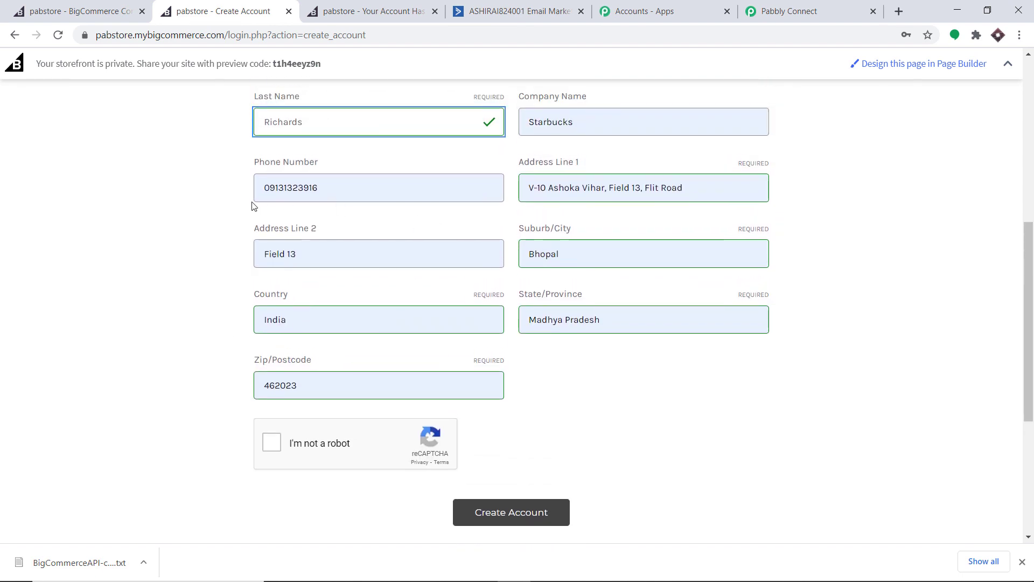
click(273, 442)
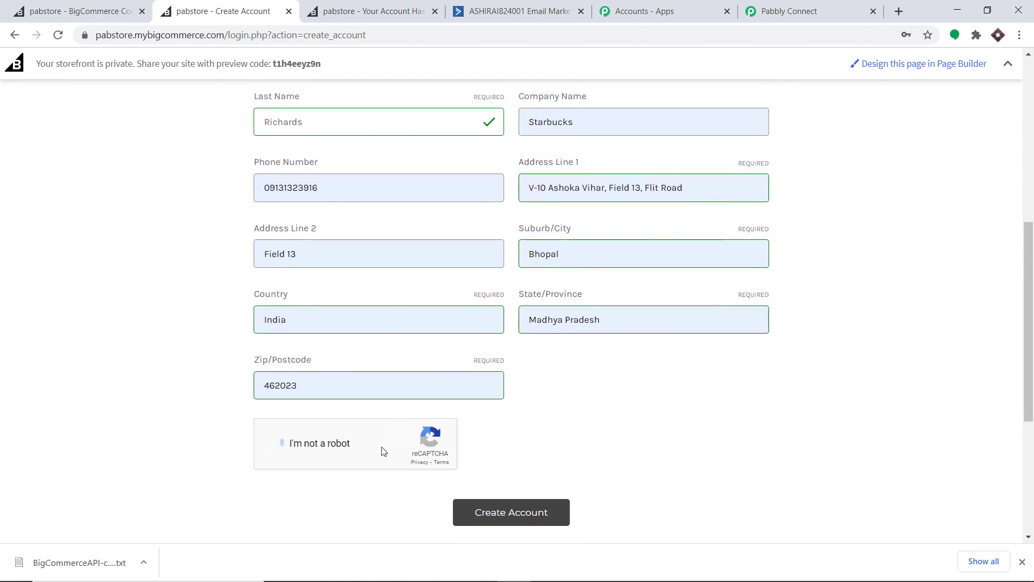
Submit the registration, dismiss the save-password prompt, and reload ActiveCampaign's Contacts list
click(538, 520)
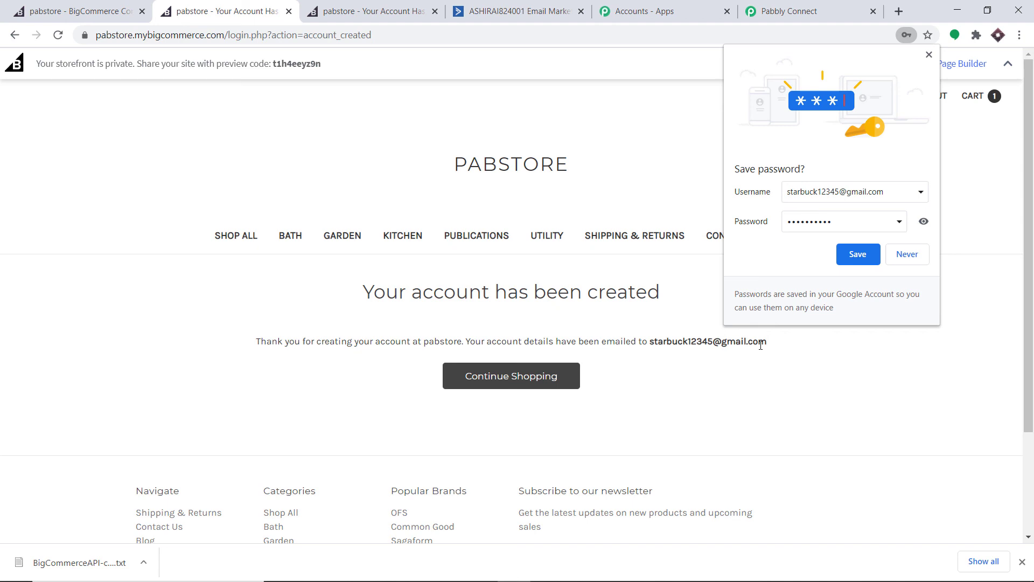
click(928, 54)
click(509, 11)
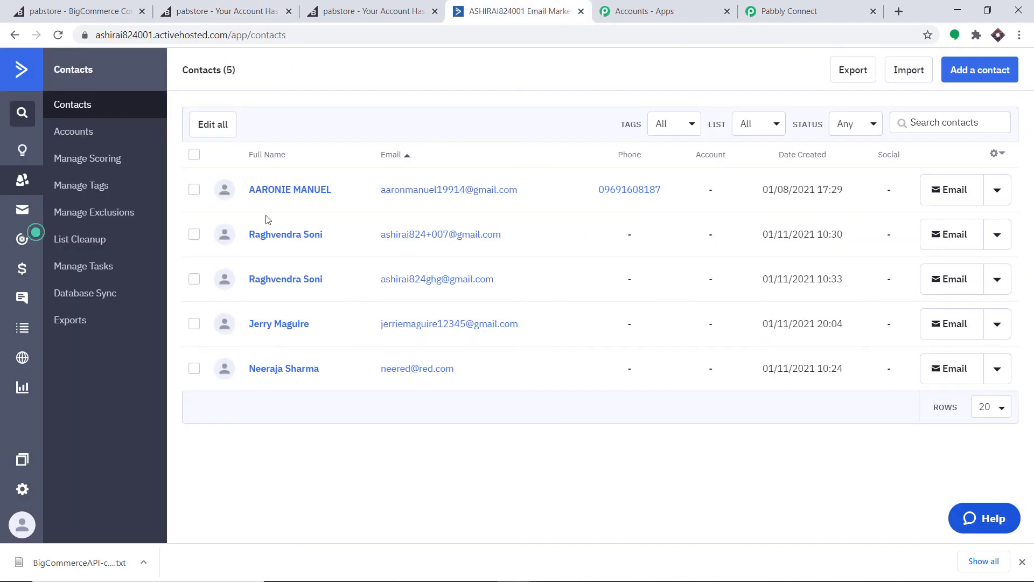
click(54, 34)
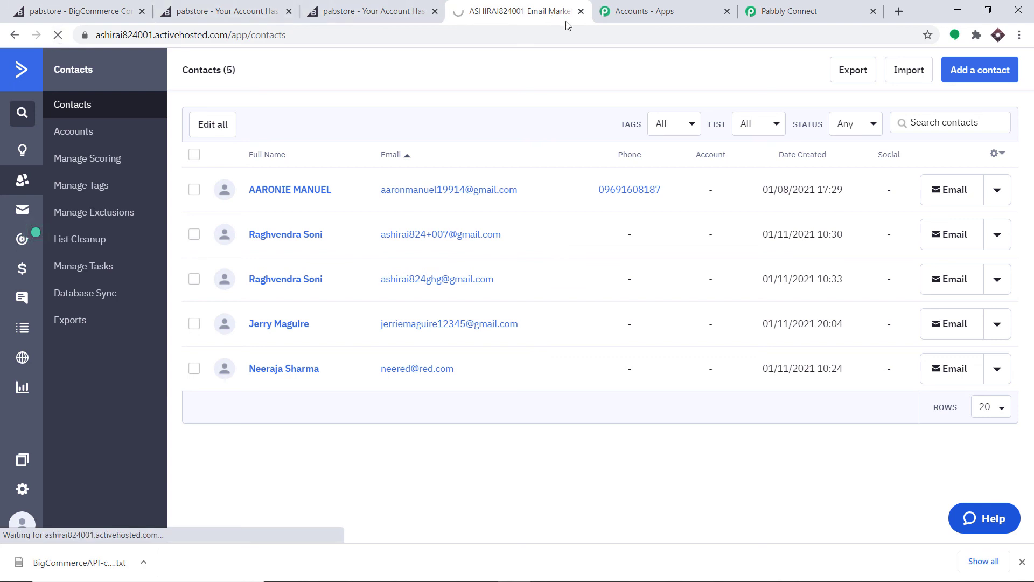